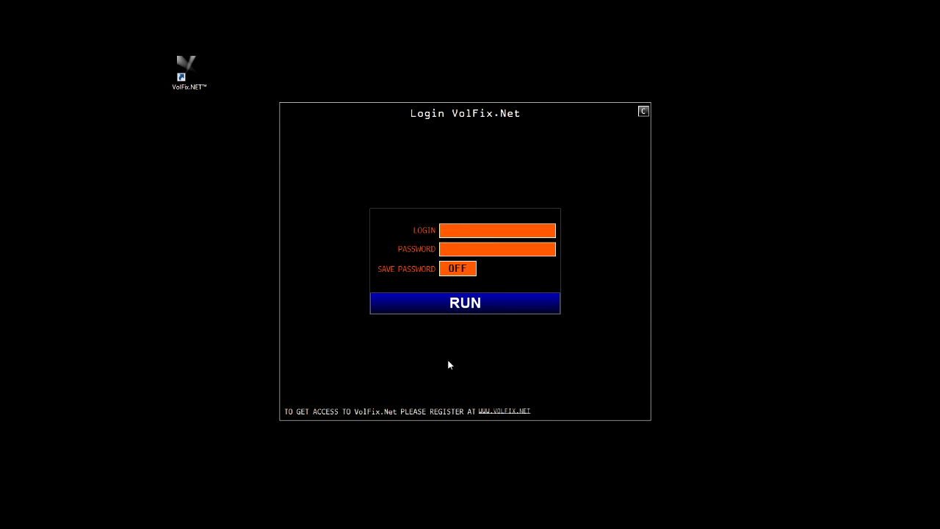
# Log in with the account login and password, turn on password saving, and dismiss the subscription notice.
pyautogui.write('VOLFIX')
pyautogui.click(456, 253)
pyautogui.write('******')
pyautogui.click(462, 272)
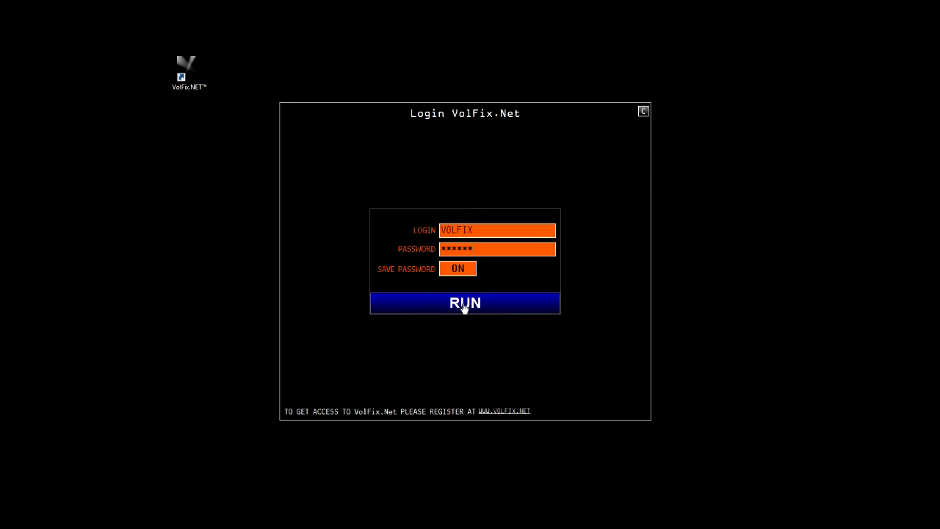
pyautogui.click(489, 306)
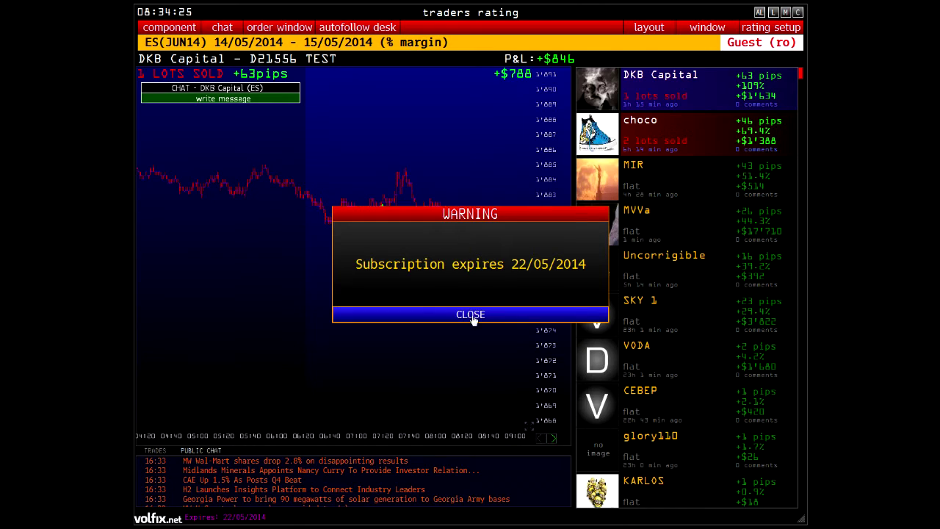
pyautogui.click(469, 316)
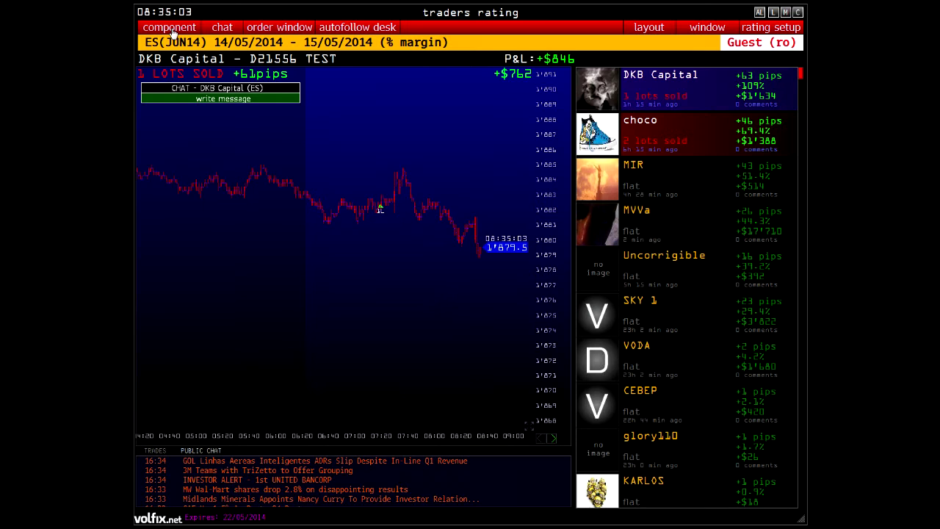
# Look through the list of available components, then try to open the chat and dismiss the resulting notice.
pyautogui.click(171, 31)
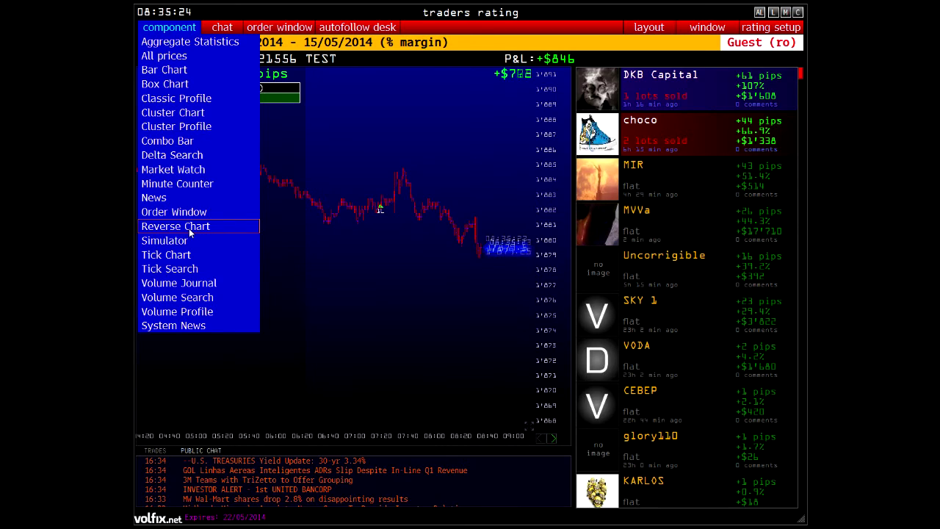
pyautogui.click(309, 145)
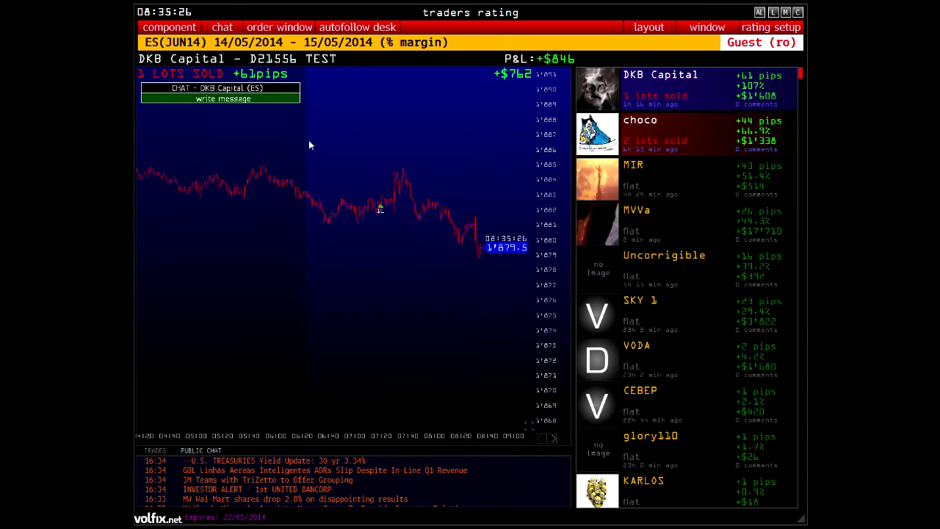
pyautogui.click(214, 29)
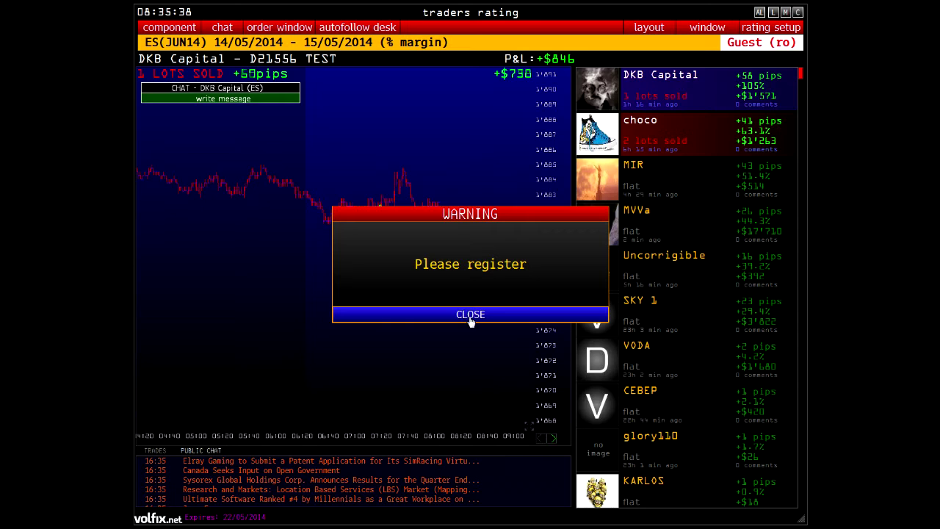
pyautogui.click(469, 322)
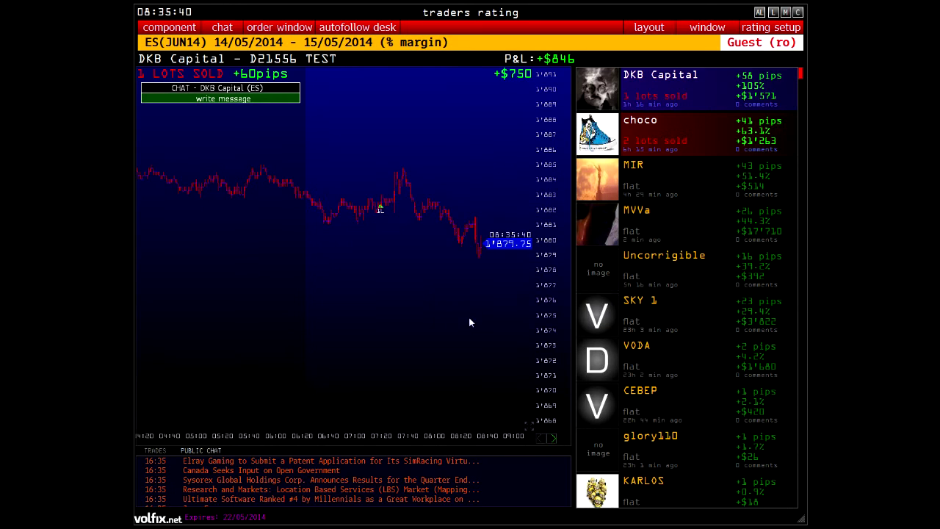
# Open the order window, examine its FESX JUN14 depth-of-market chart and order controls, and close it.
pyautogui.click(269, 30)
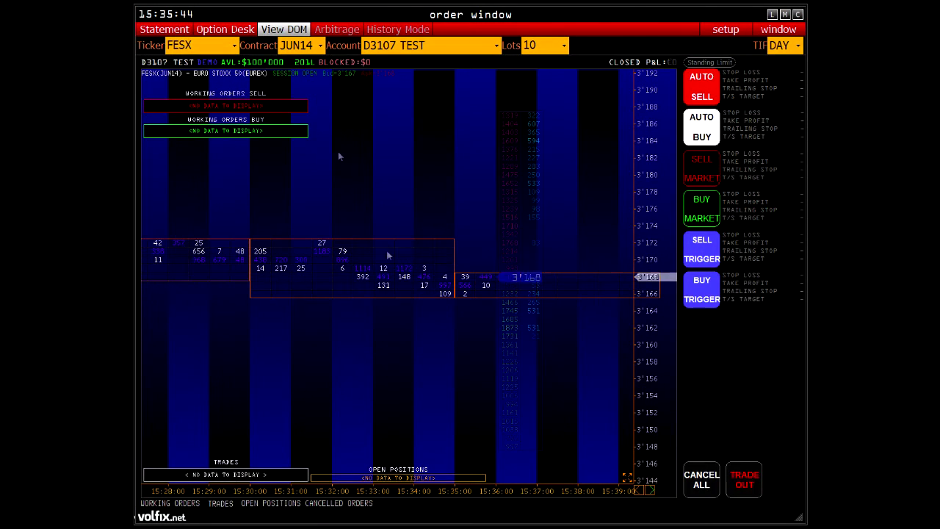
pyautogui.click(628, 478)
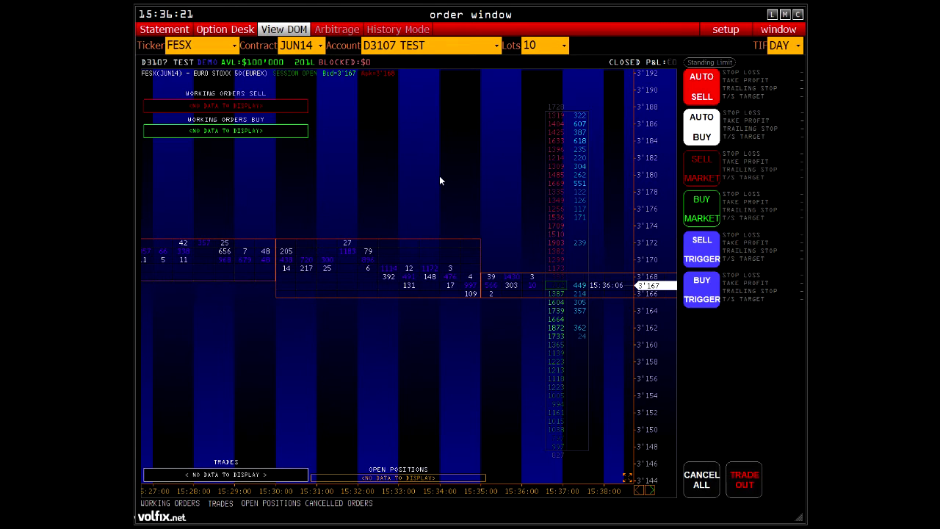
pyautogui.click(798, 14)
pyautogui.click(386, 306)
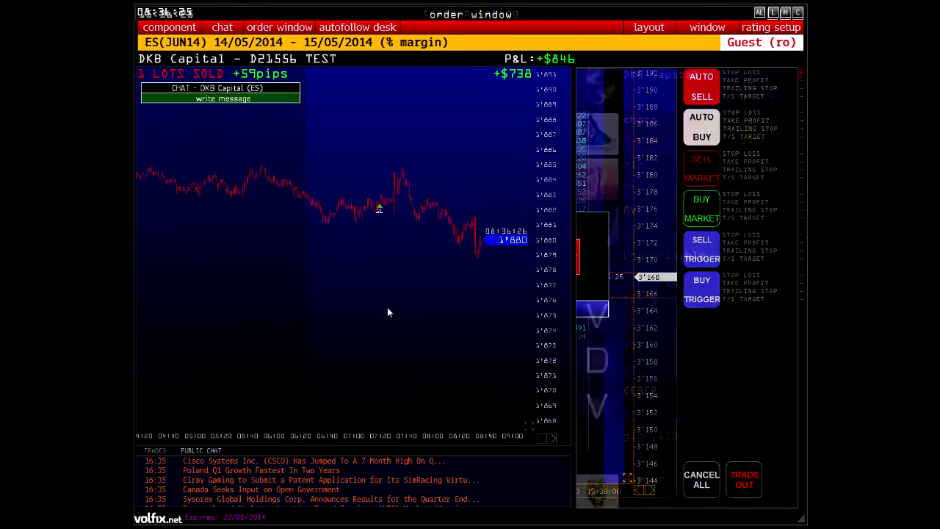
# Open the autofollow desk, load the member results for 6E JUN14 from 14/05/2014 to 15/05/2014, and close it.
pyautogui.click(340, 28)
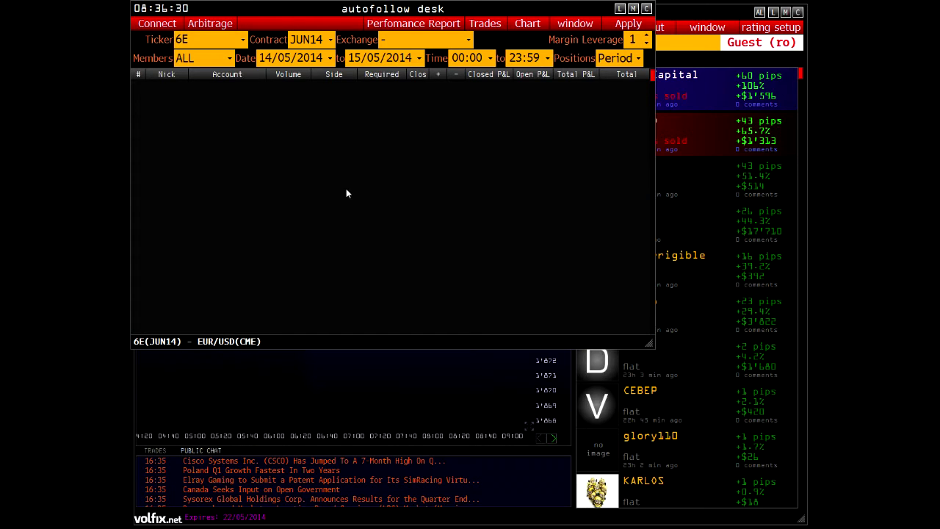
pyautogui.click(630, 25)
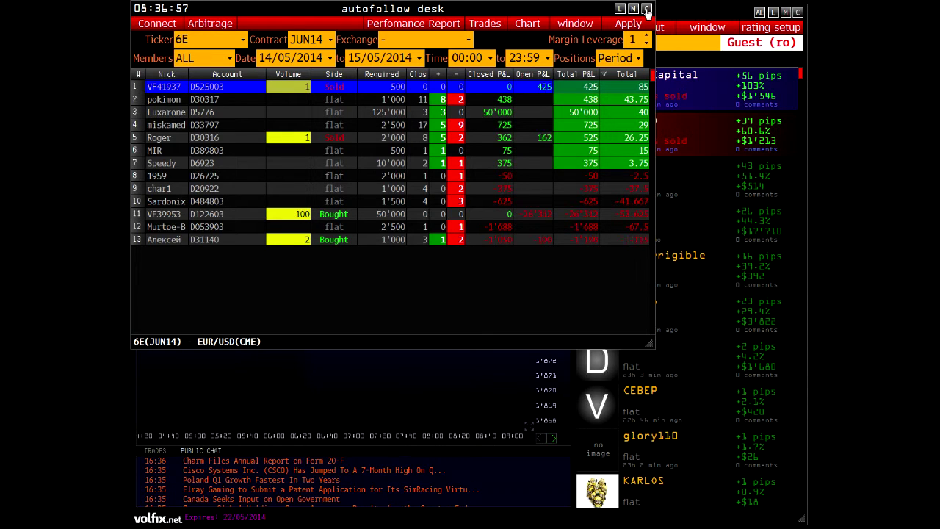
pyautogui.click(530, 212)
pyautogui.click(376, 220)
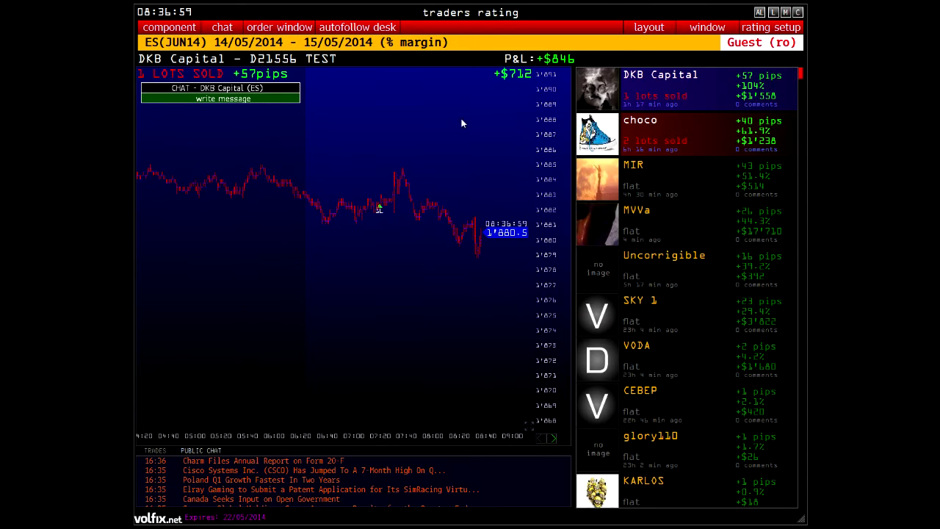
# Check the available layout and window commands, and choose the Traders Rating window.
pyautogui.click(647, 27)
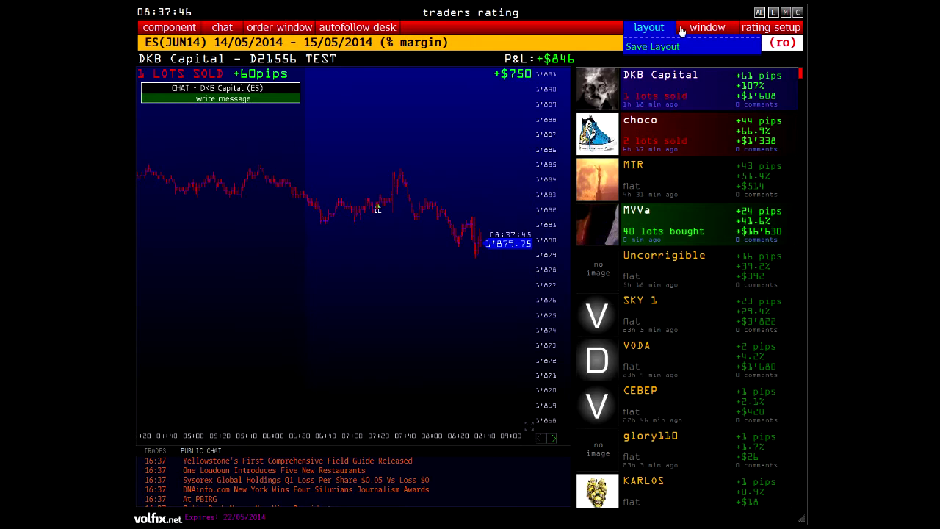
pyautogui.click(705, 27)
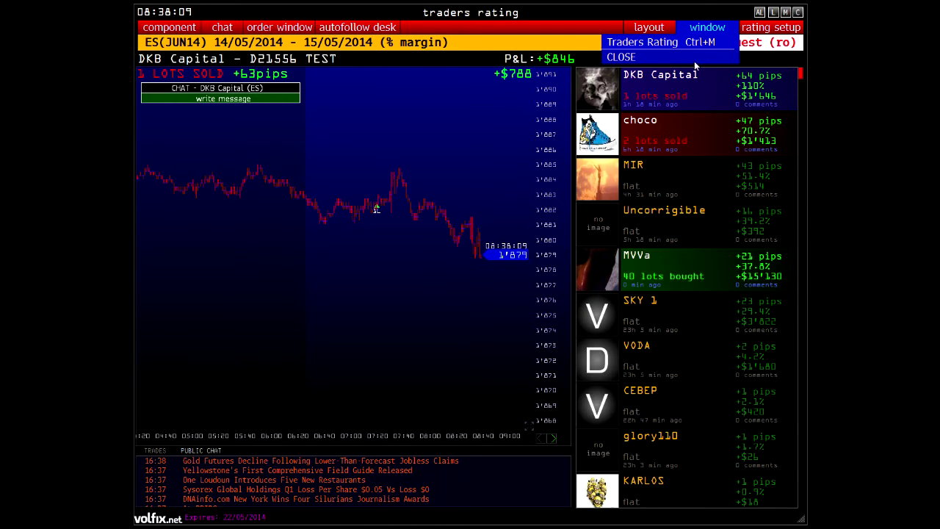
pyautogui.click(642, 42)
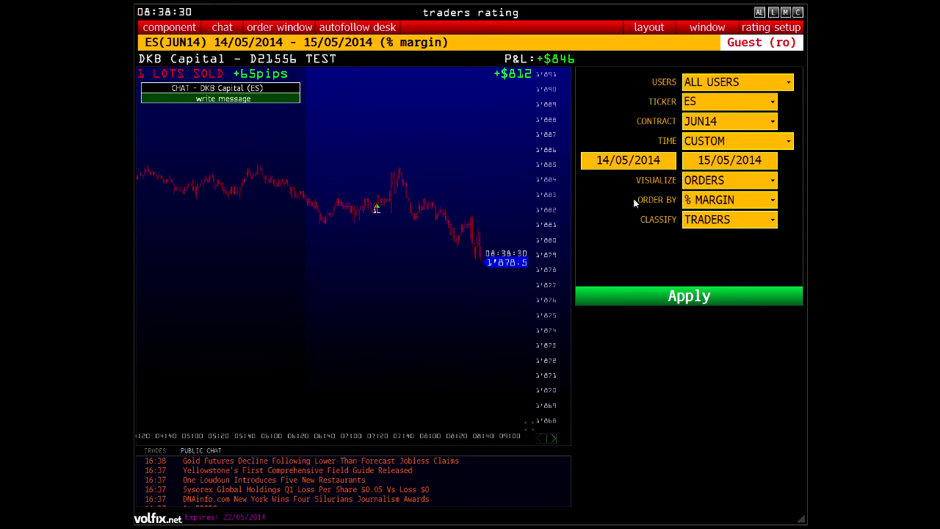
# Set the traders rating to start on 28/04/2014 for ticker 6E, contract JUN14, and apply the filter.
pyautogui.click(668, 166)
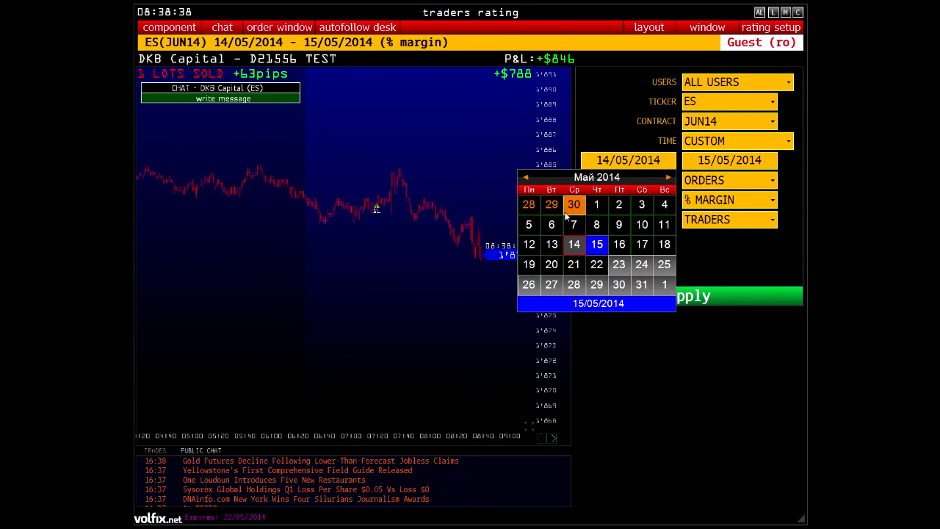
pyautogui.click(529, 204)
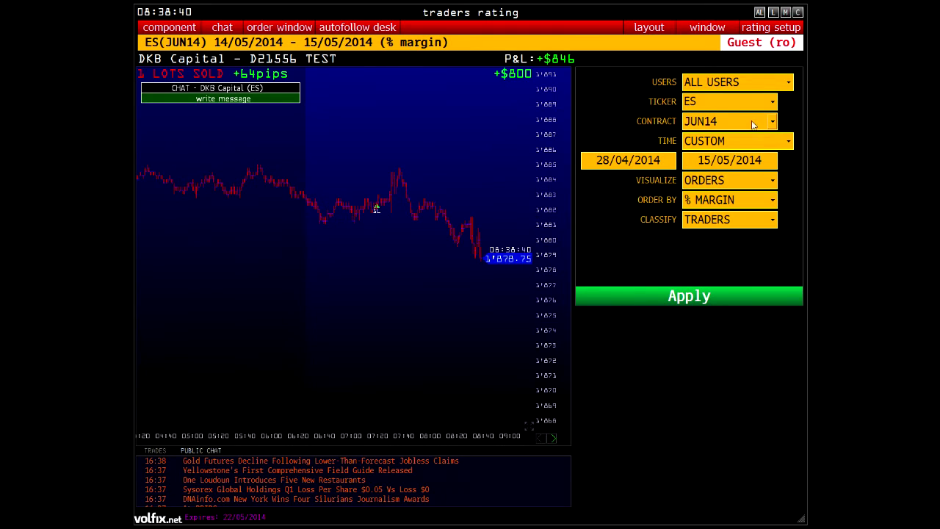
pyautogui.click(737, 102)
pyautogui.click(772, 102)
pyautogui.click(753, 102)
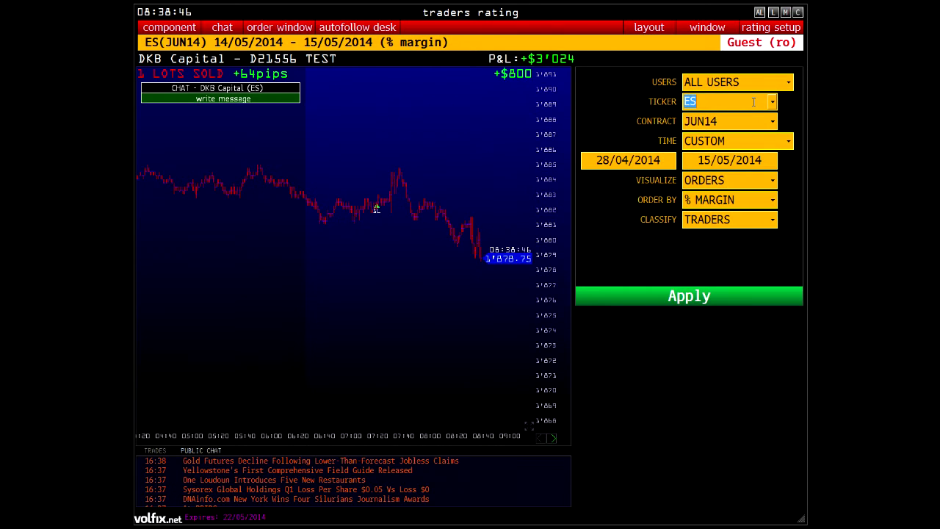
pyautogui.write('6e')
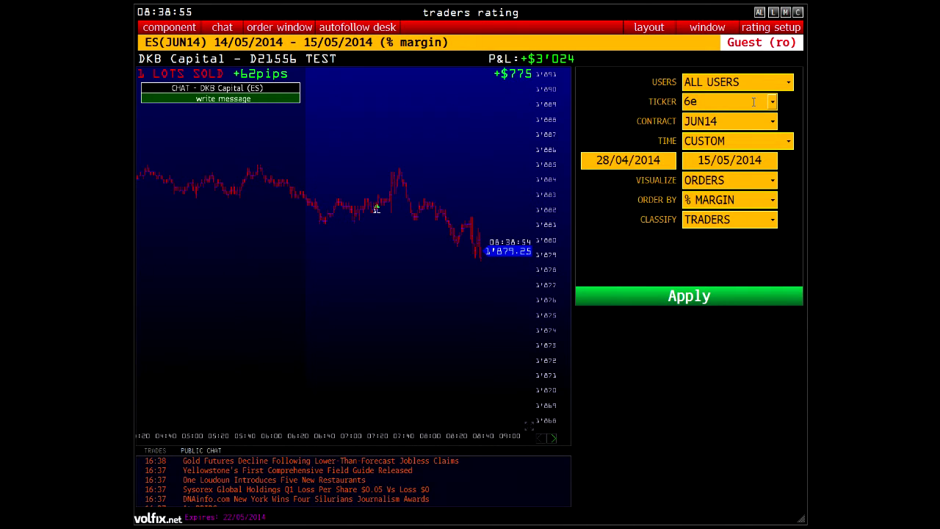
pyautogui.press('Tab')
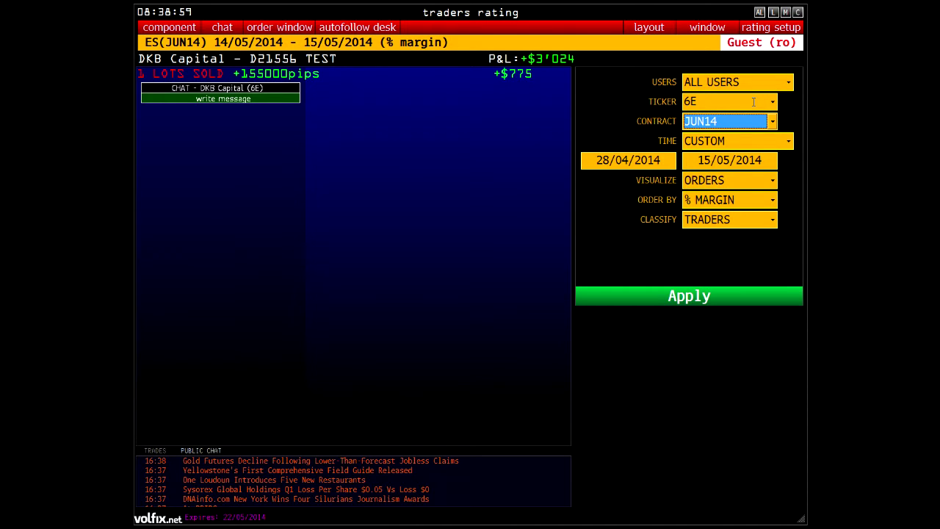
pyautogui.click(692, 297)
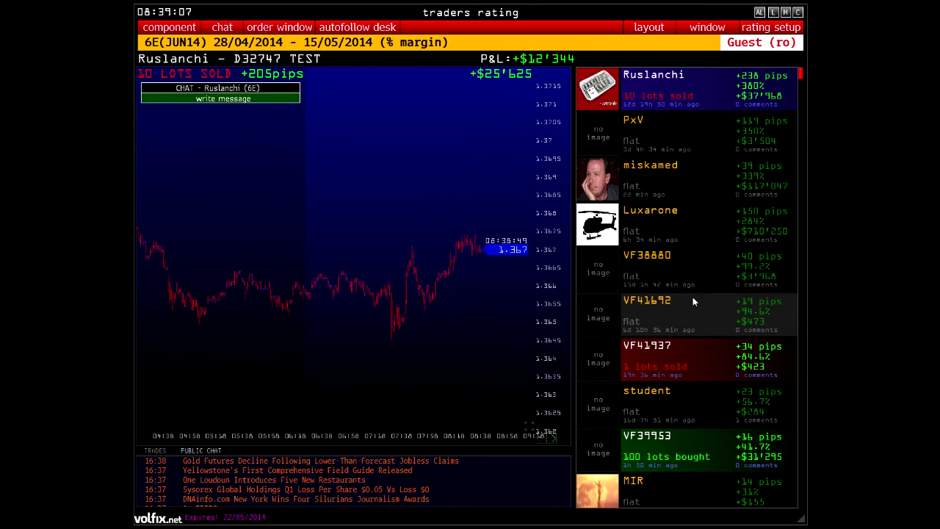
# Examine the charted trades of the second, third and fourth traders in the rating, returning to the third.
pyautogui.click(662, 151)
pyautogui.click(653, 183)
pyautogui.click(652, 220)
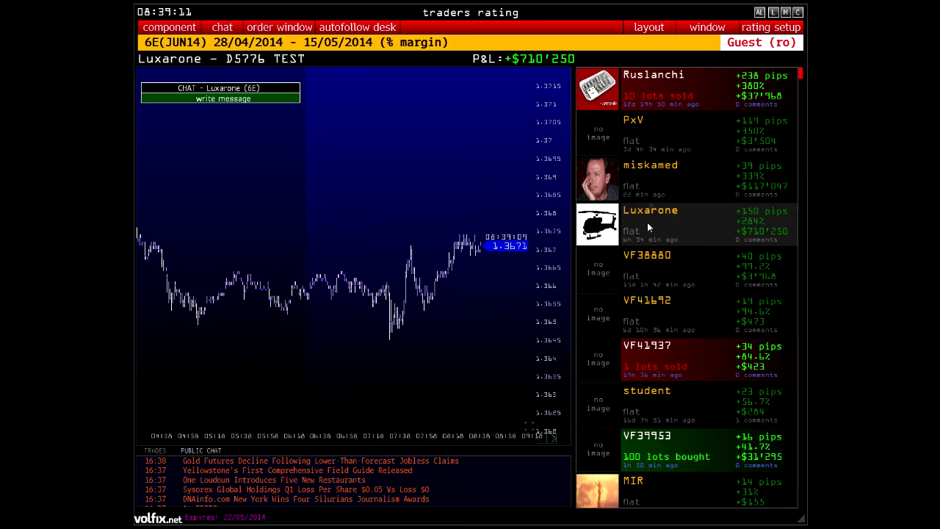
pyautogui.click(648, 180)
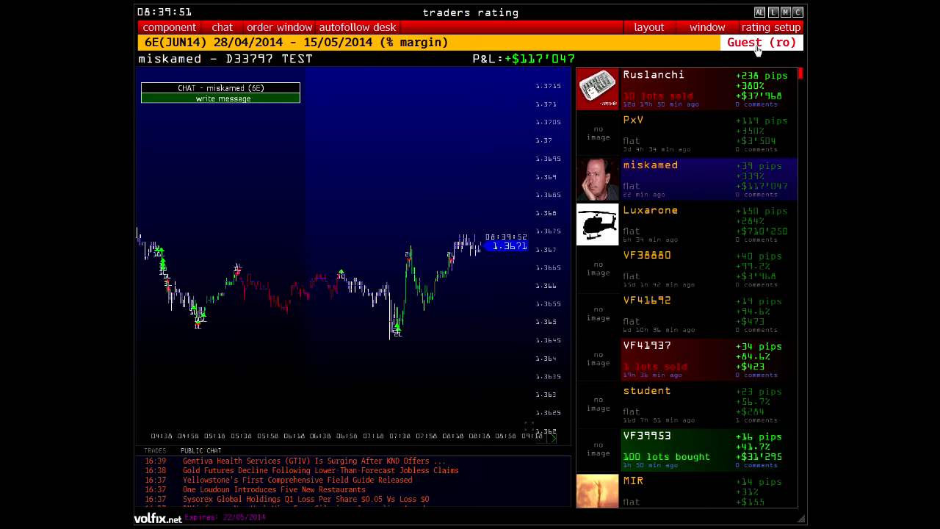
# Review the Guest profile's personal information form, close it, and display the fifth-ranked trader's chart.
pyautogui.click(758, 45)
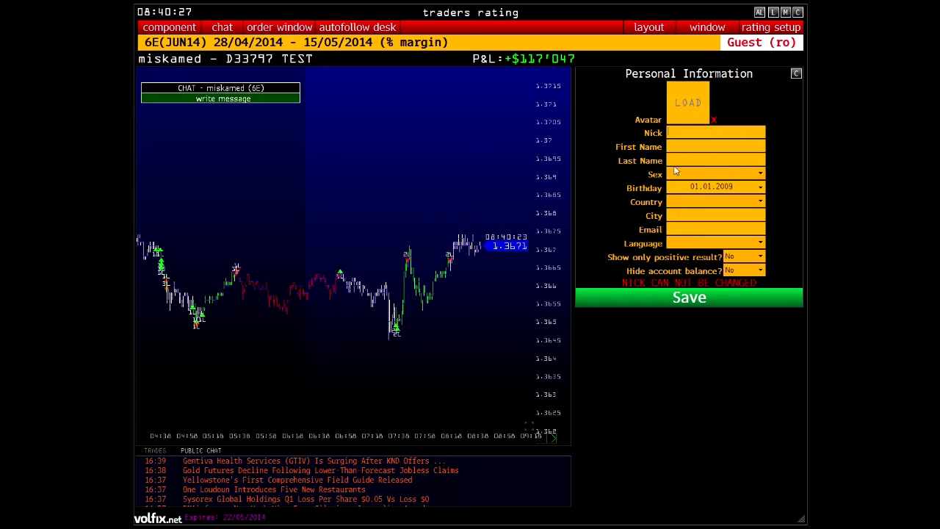
pyautogui.click(684, 307)
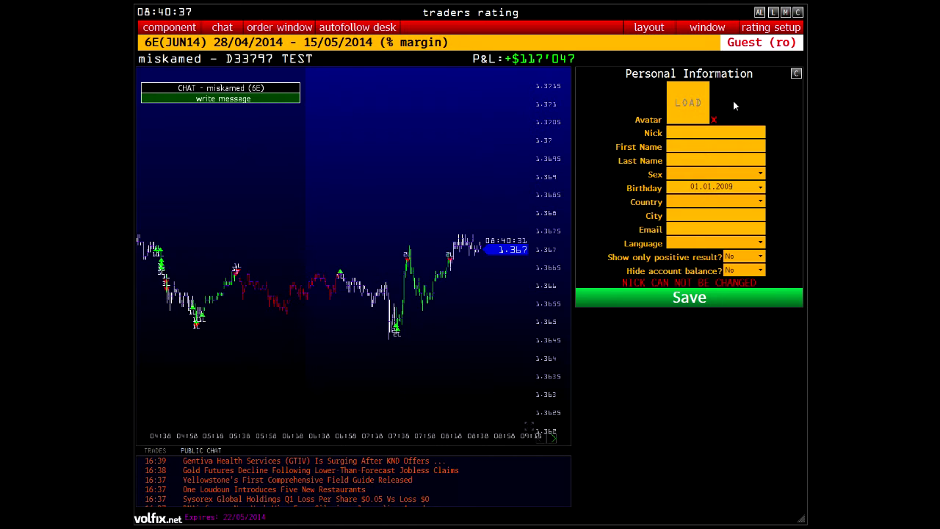
pyautogui.click(797, 75)
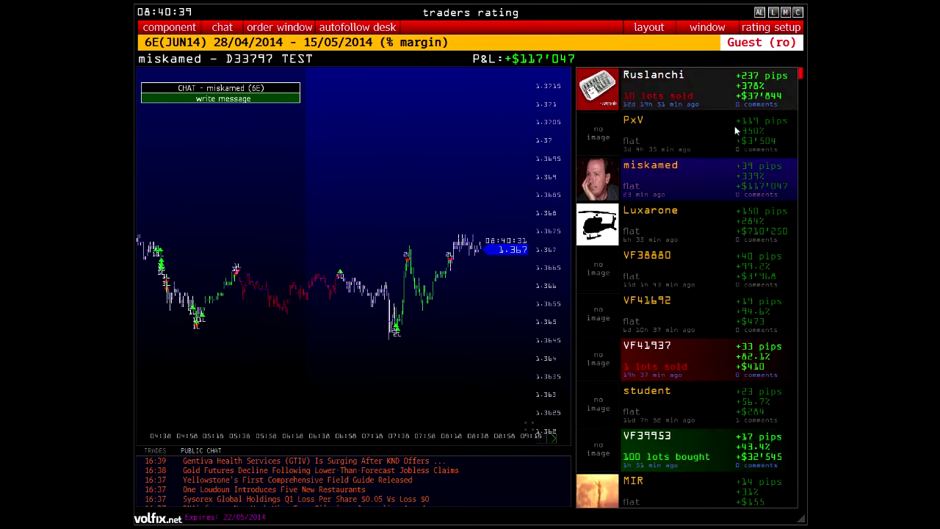
pyautogui.click(650, 270)
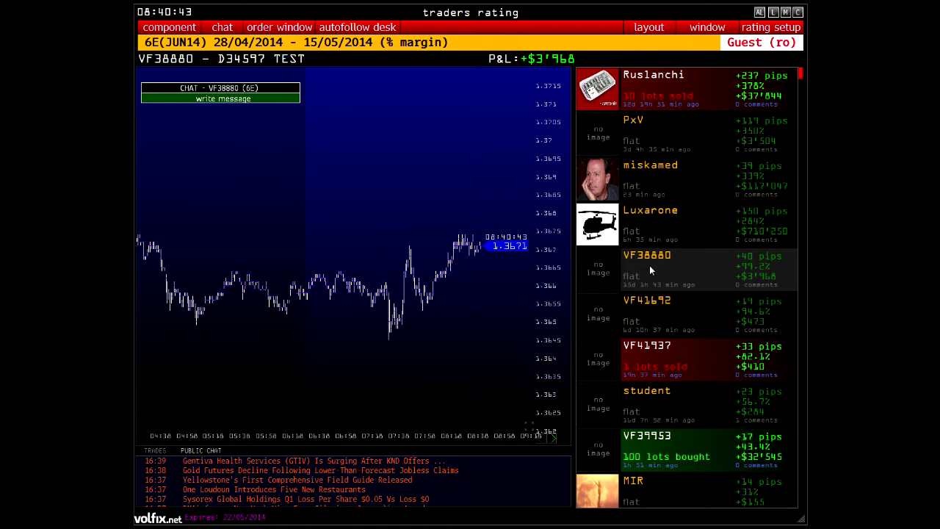
# Look through the component list again and the general options available from the chart.
pyautogui.click(174, 28)
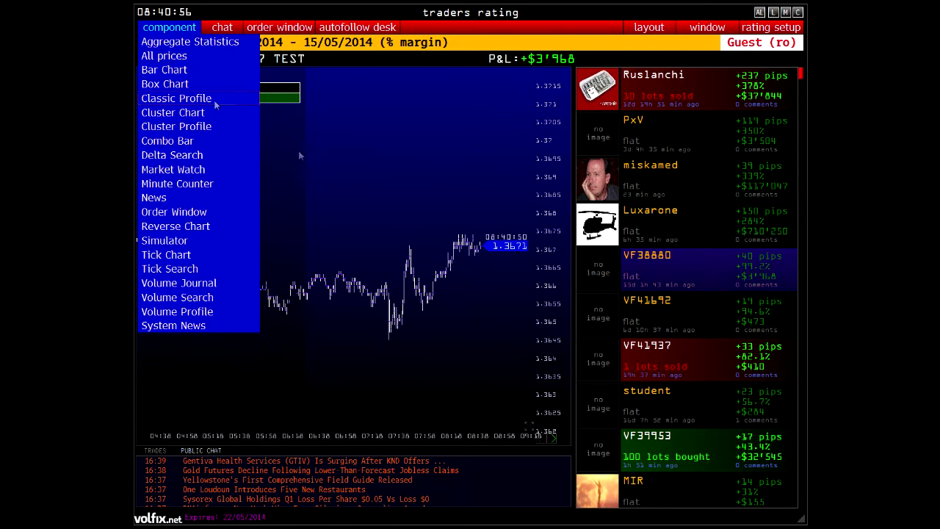
pyautogui.rightClick(428, 104)
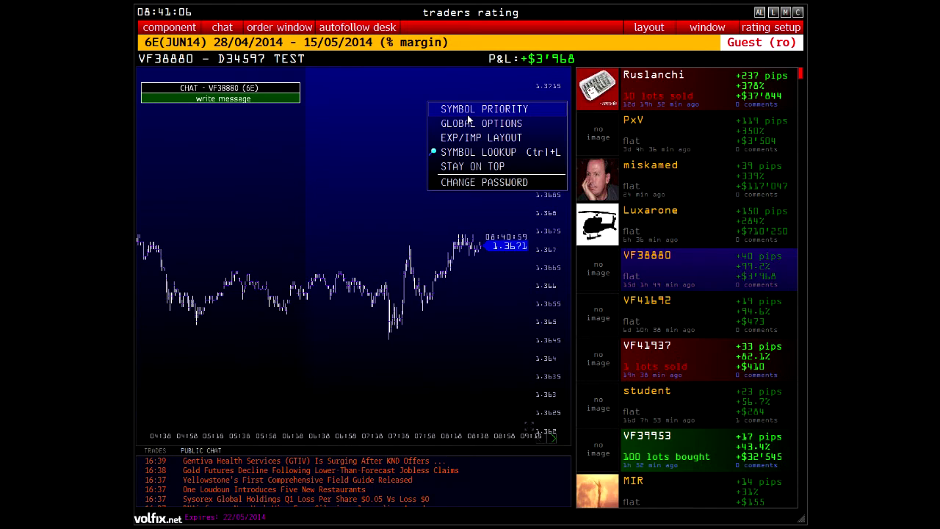
pyautogui.rightClick(398, 113)
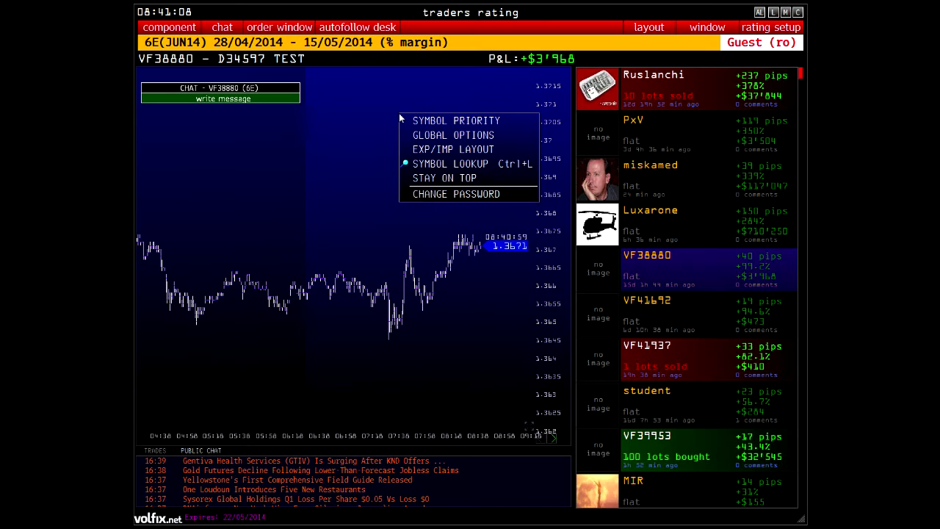
pyautogui.rightClick(330, 289)
# Examine the Exchange and Type choices in the Symbol Priority settings, leaving Type unset, and close them without applying.
pyautogui.rightClick(438, 171)
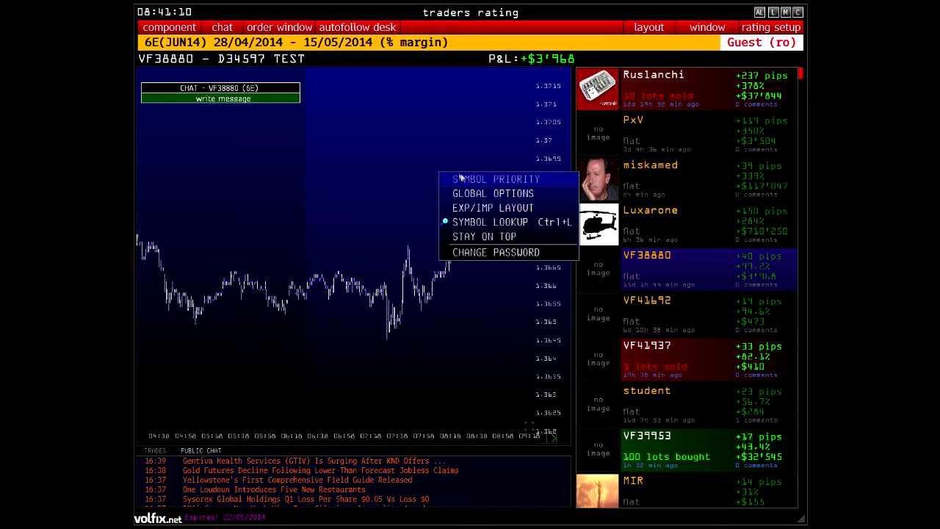
pyautogui.click(494, 182)
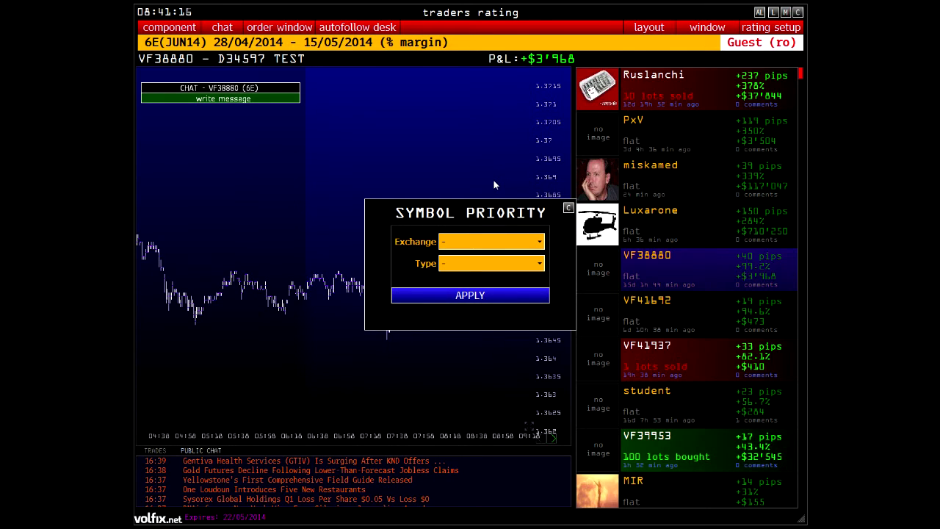
pyautogui.click(503, 241)
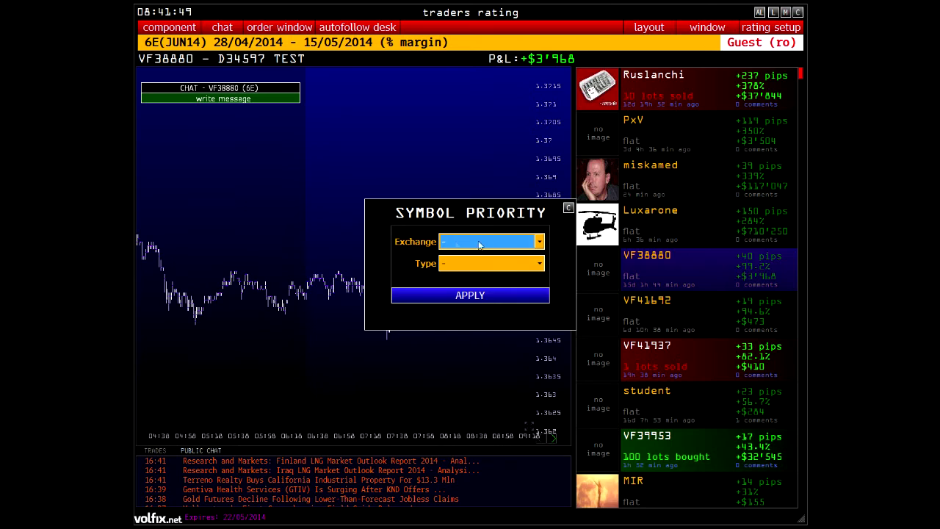
pyautogui.click(466, 264)
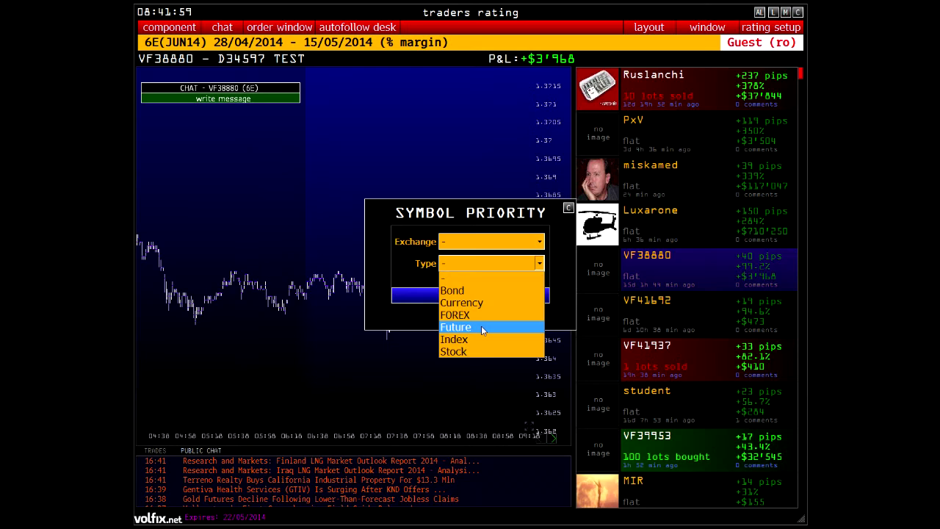
pyautogui.click(448, 278)
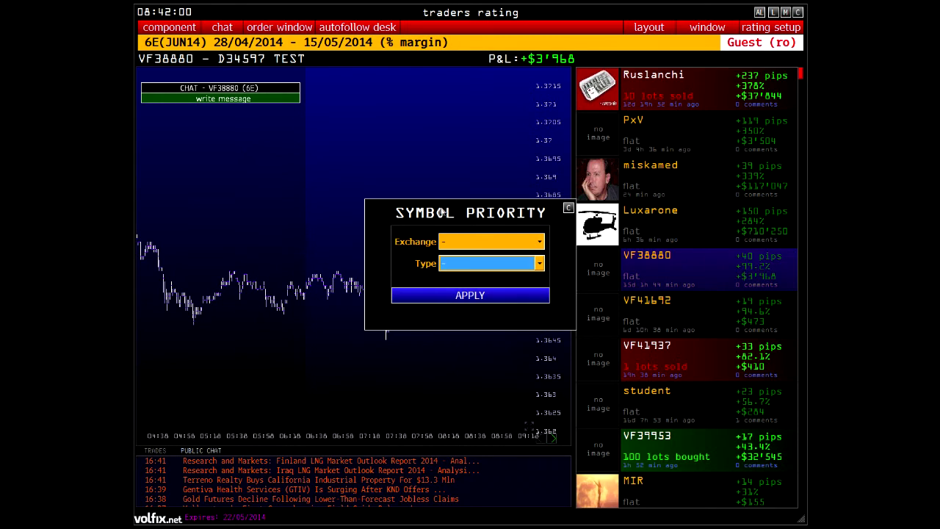
pyautogui.click(567, 207)
# Open the Global Options and inspect the Chat Sound setting.
pyautogui.rightClick(468, 126)
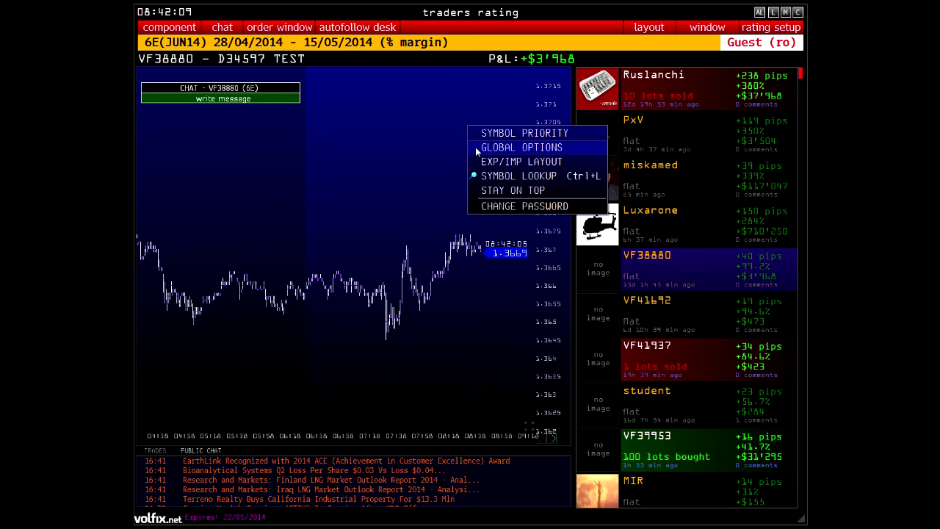
pyautogui.click(476, 151)
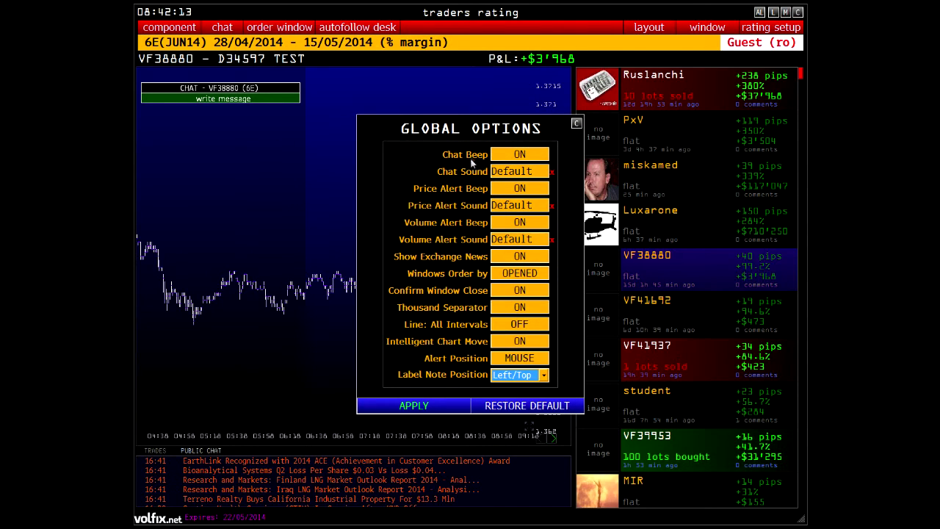
pyautogui.click(521, 173)
pyautogui.click(404, 200)
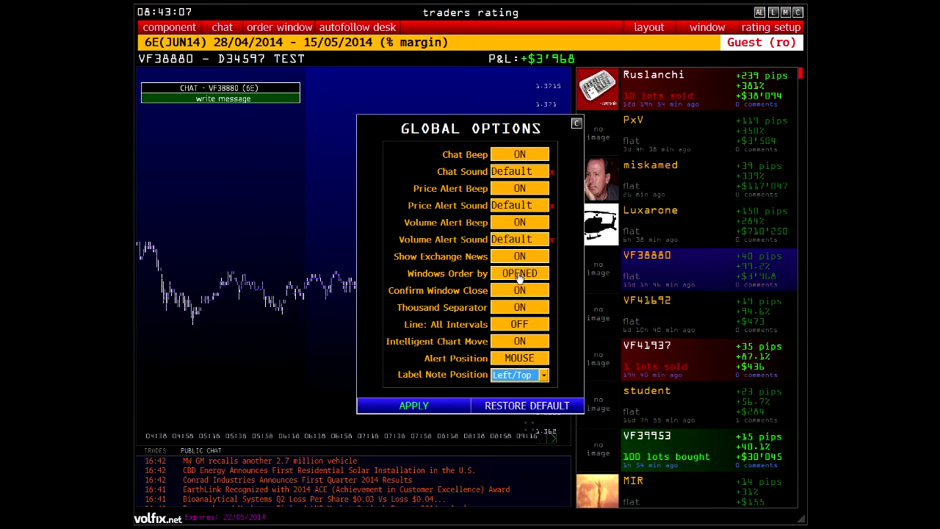
# Cycle Windows Order by through TICKER and back to OPENED, and toggle Confirm Window Close off and back on.
pyautogui.click(519, 275)
pyautogui.click(519, 275)
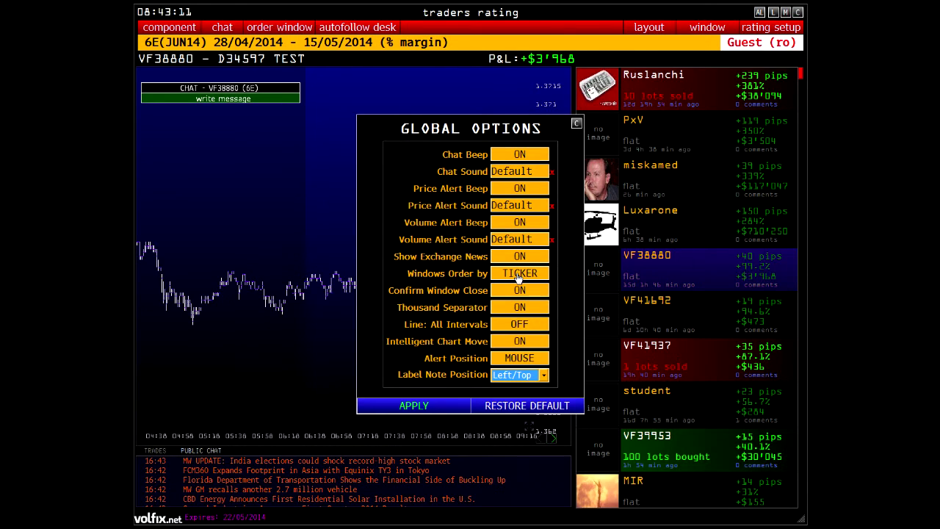
pyautogui.click(518, 276)
pyautogui.click(523, 279)
pyautogui.click(523, 279)
pyautogui.click(523, 280)
pyautogui.click(524, 294)
pyautogui.click(524, 294)
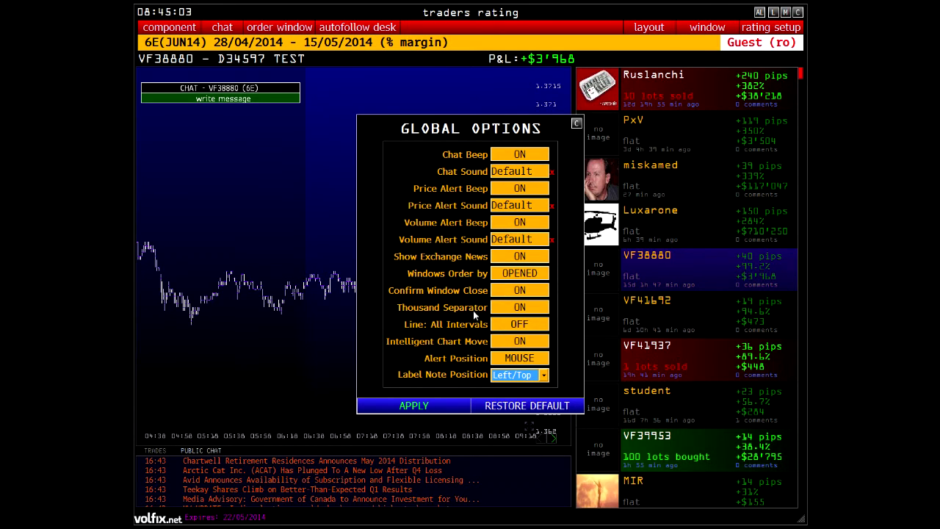
# Try Alert Position OWNER, return it to MOUSE, view the Label Note Position choices, and close the Global Options without applying.
pyautogui.click(513, 358)
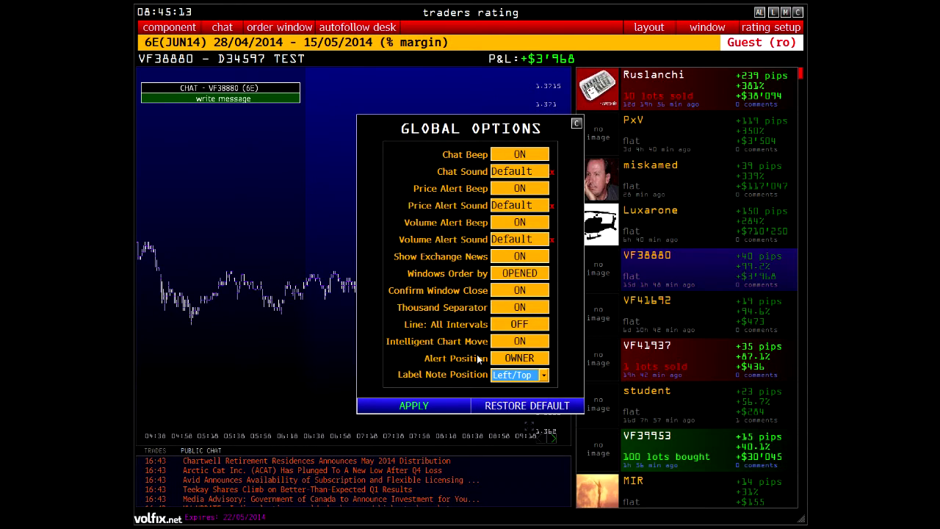
pyautogui.click(514, 357)
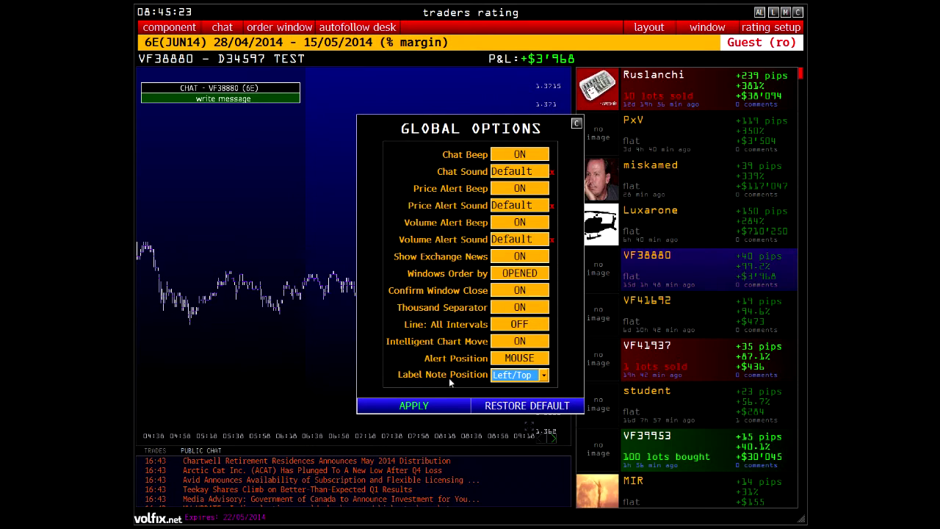
pyautogui.click(544, 376)
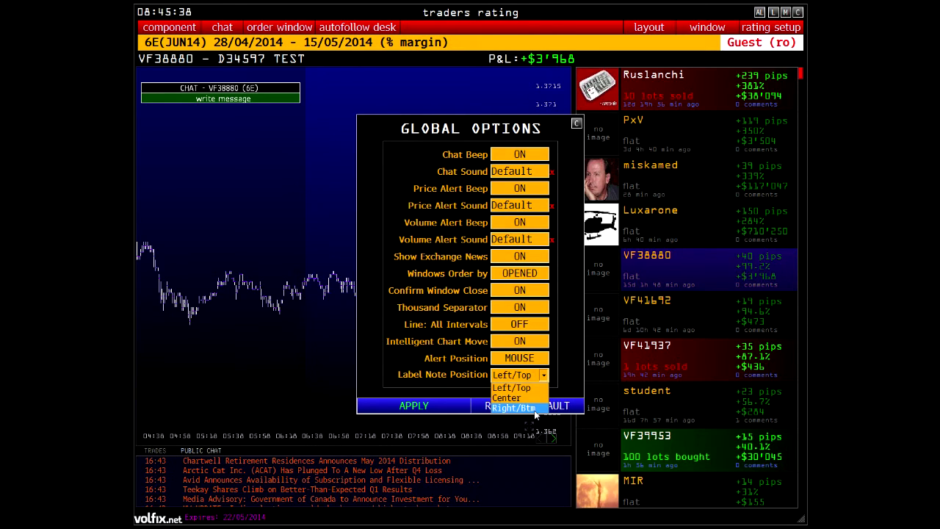
pyautogui.click(384, 358)
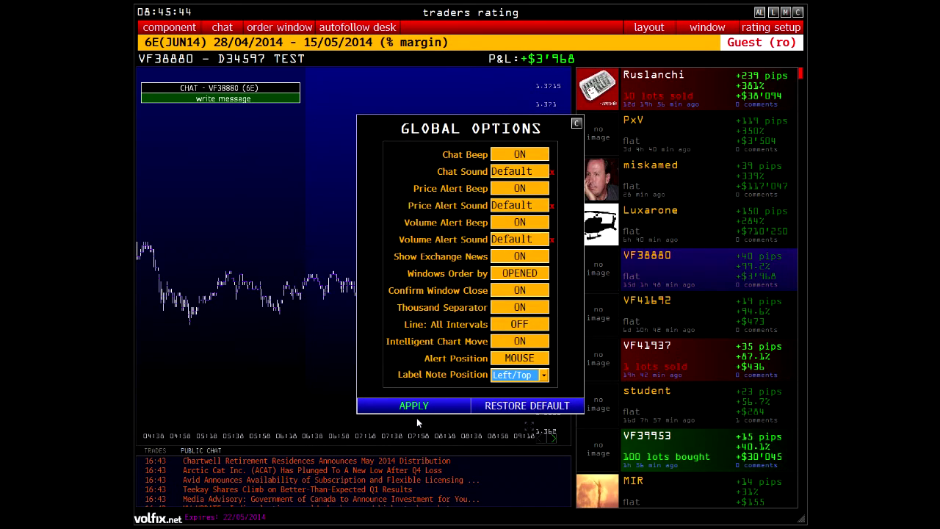
pyautogui.click(576, 123)
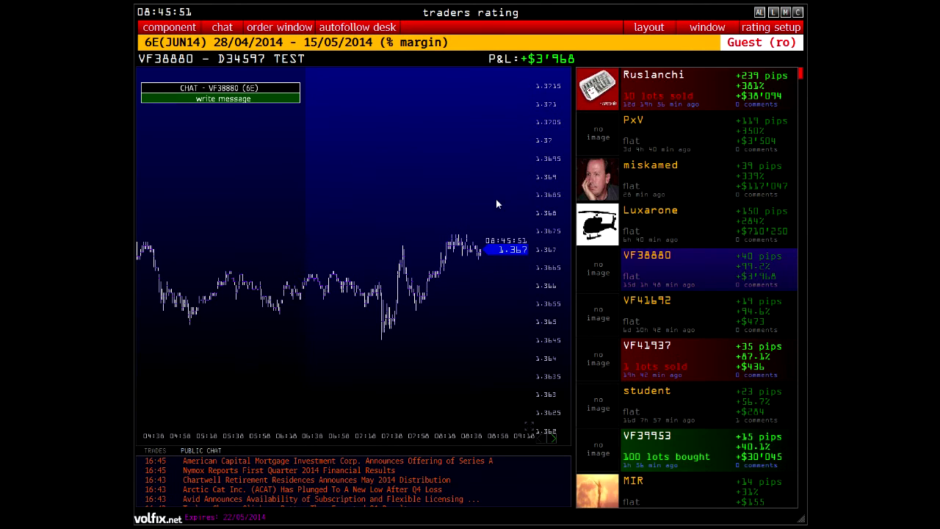
# Review the Export/Import Layout window for the Layout type and close it.
pyautogui.rightClick(404, 197)
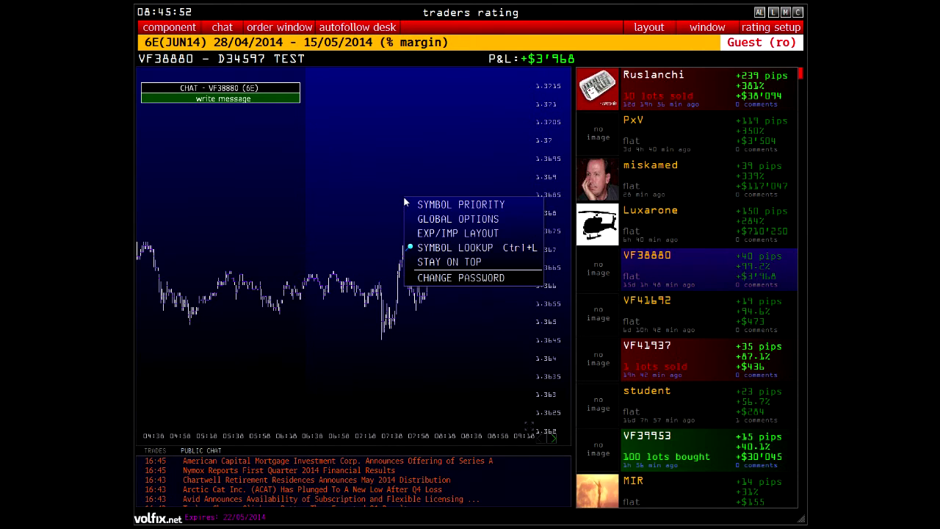
pyautogui.click(423, 233)
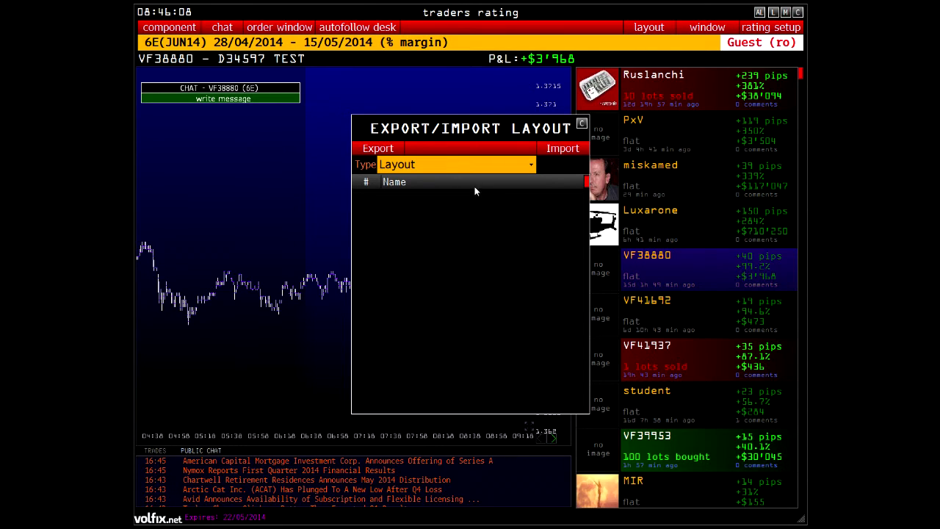
pyautogui.click(581, 124)
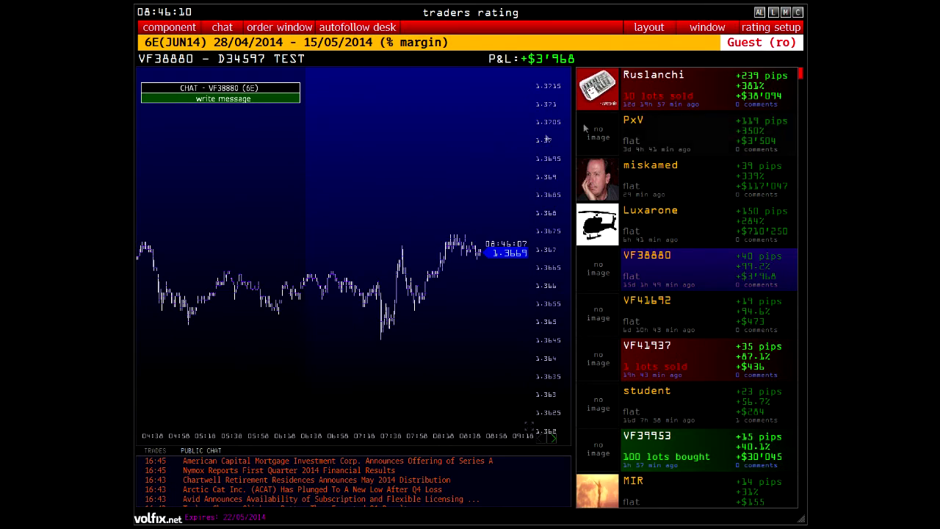
# Search the symbol lookup for enabled instruments described as "S&P 500" on all exchanges and types, and close the lookup.
pyautogui.rightClick(433, 152)
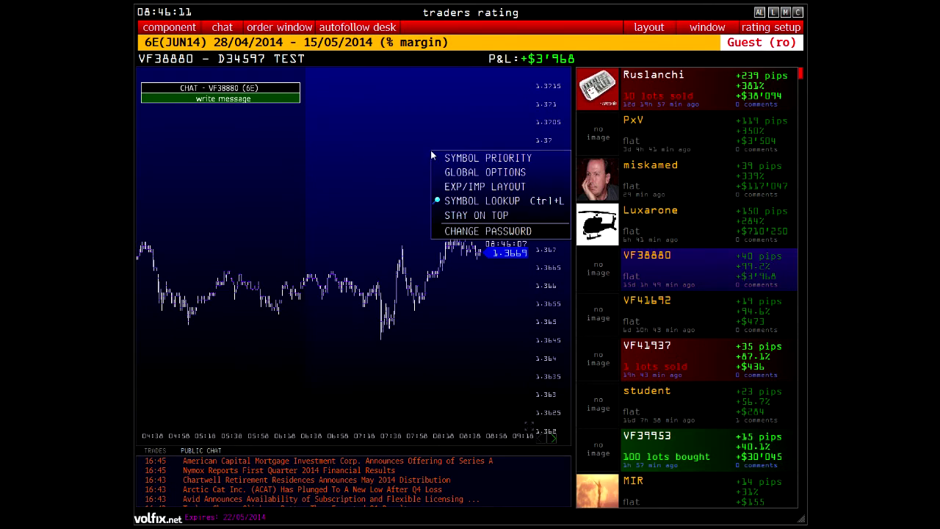
pyautogui.click(467, 207)
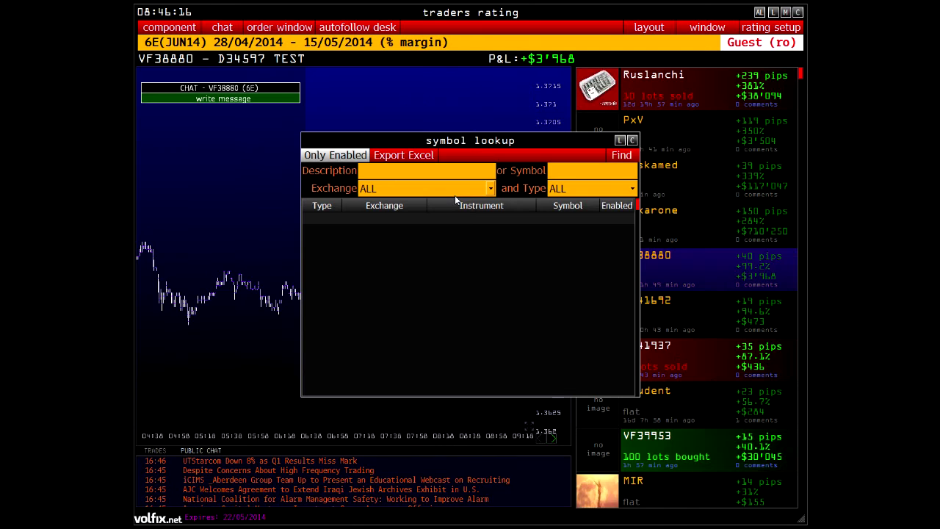
pyautogui.click(429, 177)
pyautogui.write('S%')
pyautogui.write('P')
pyautogui.write('500')
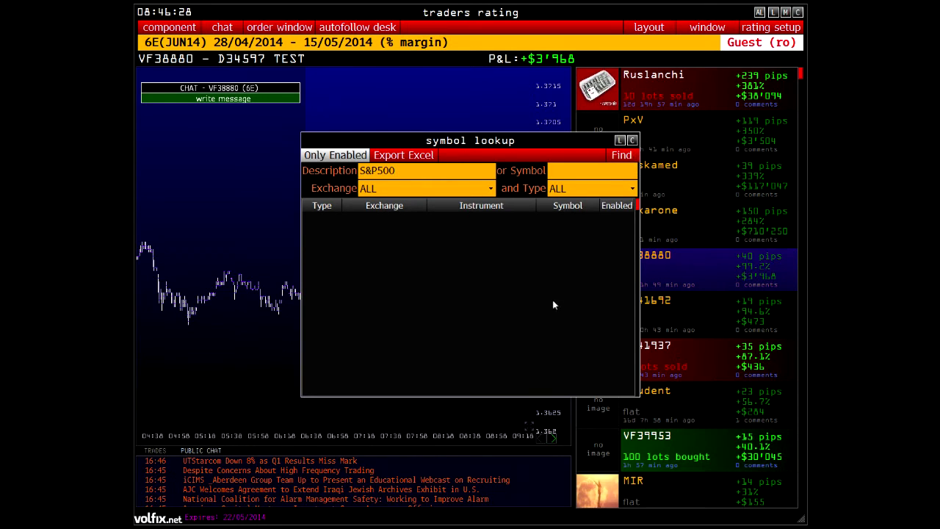
pyautogui.press('Left')
pyautogui.press('Left')
pyautogui.press('Left')
pyautogui.click(630, 155)
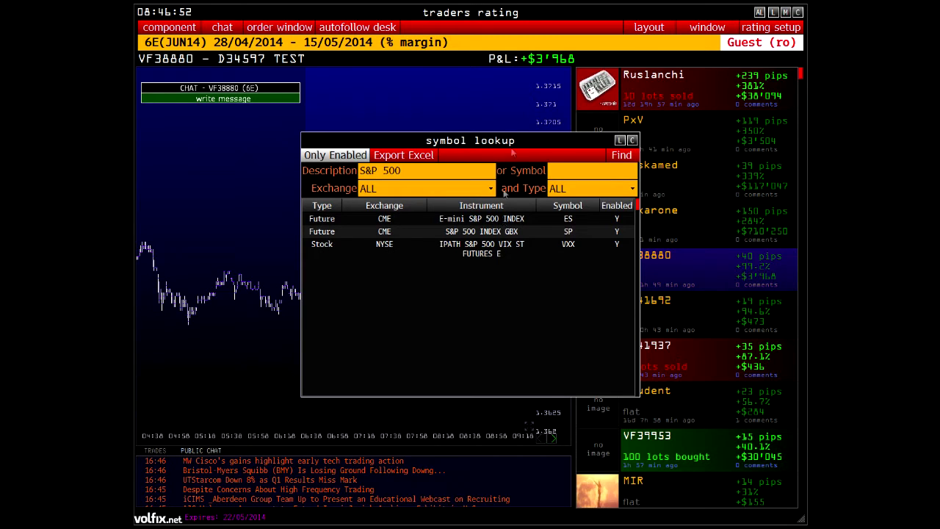
pyautogui.click(634, 143)
# Turn on Stay On Top for the main window, and view and close the Change Password form without entering anything.
pyautogui.rightClick(438, 144)
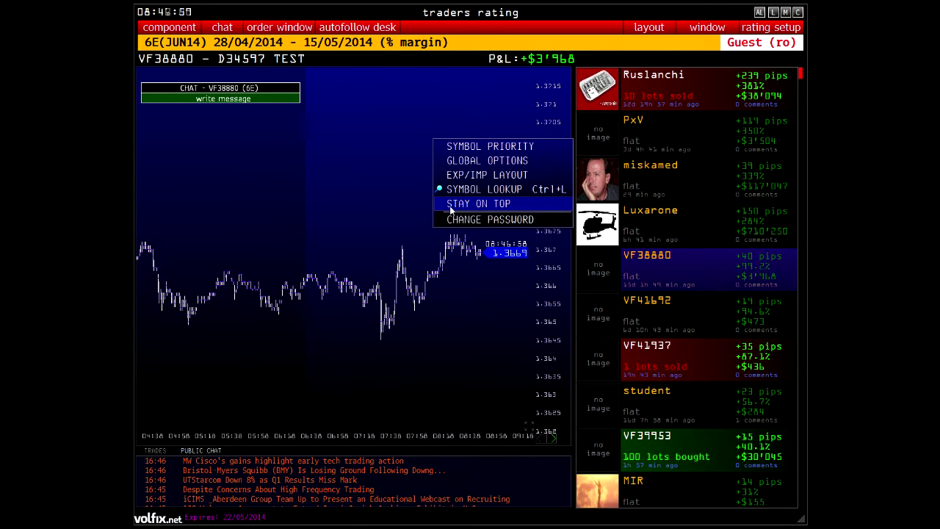
pyautogui.click(450, 206)
pyautogui.rightClick(441, 132)
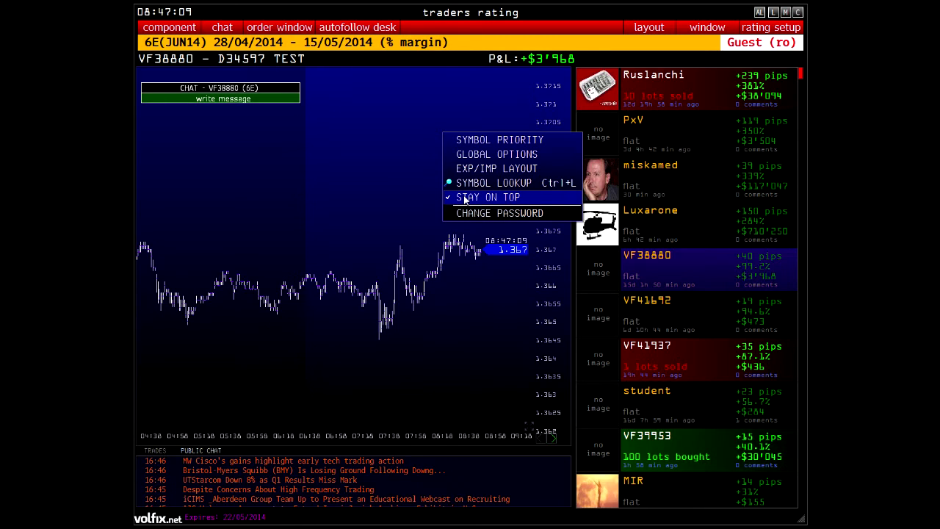
pyautogui.click(476, 214)
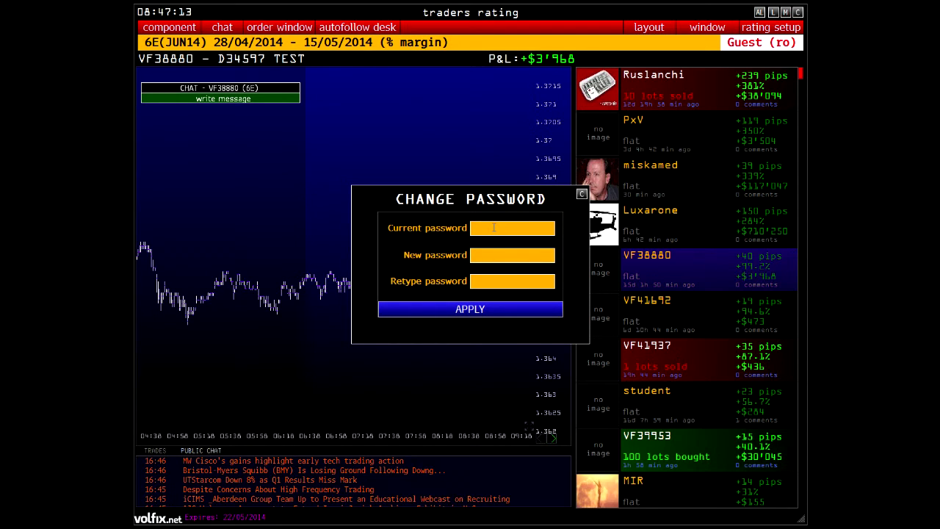
pyautogui.click(494, 227)
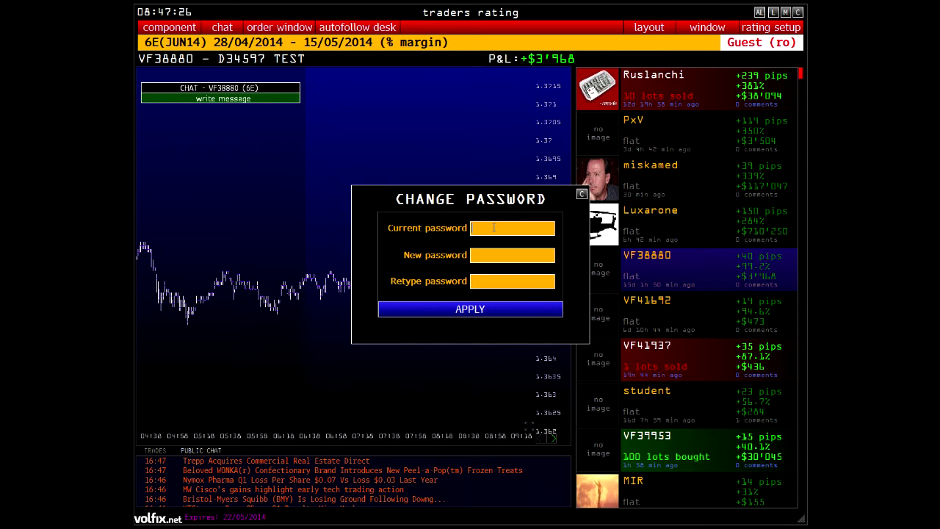
pyautogui.click(581, 195)
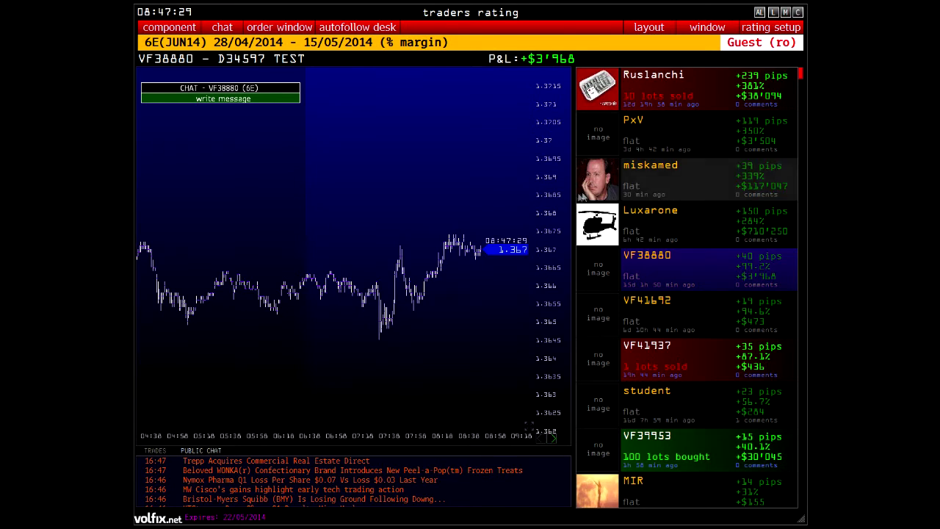
# Open the aggregate statistics window and add MAX VOLUME rows for the last 1 minute and for the All period.
pyautogui.click(170, 33)
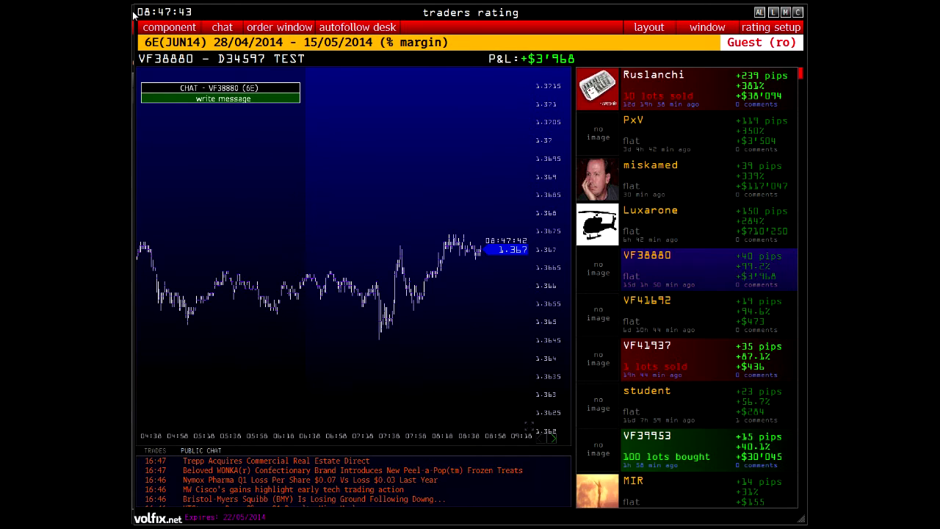
pyautogui.click(707, 27)
pyautogui.click(646, 42)
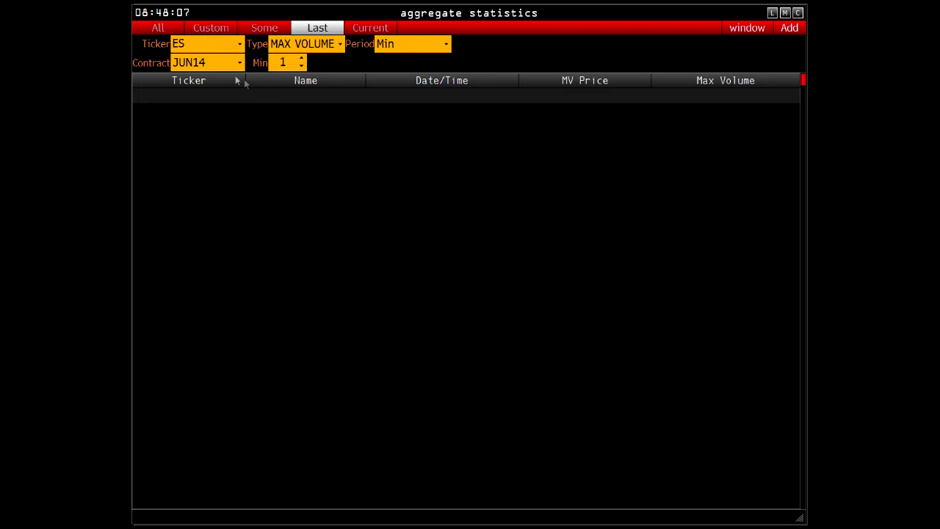
pyautogui.click(788, 29)
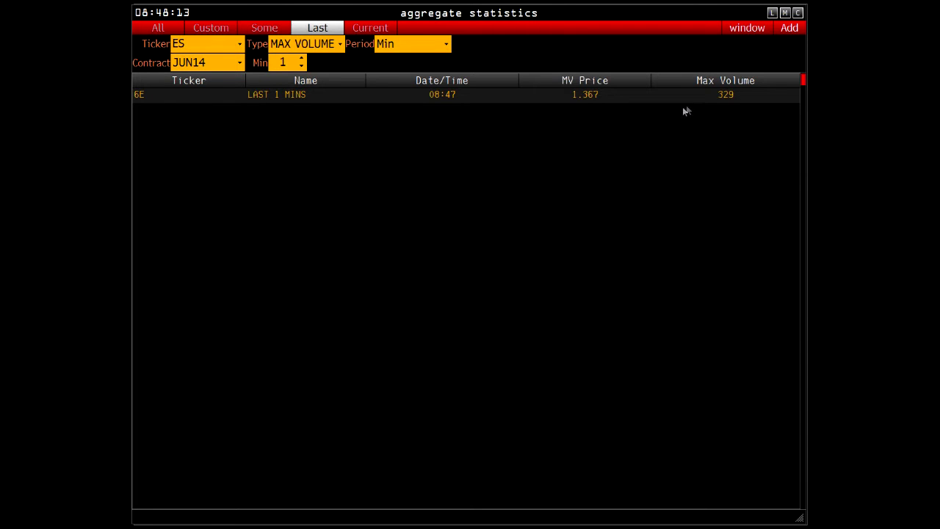
pyautogui.click(170, 30)
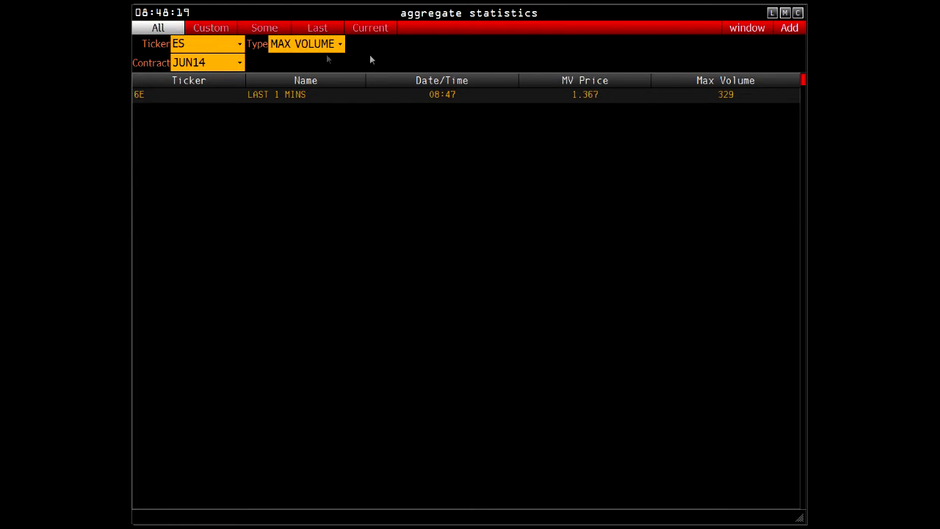
pyautogui.click(790, 28)
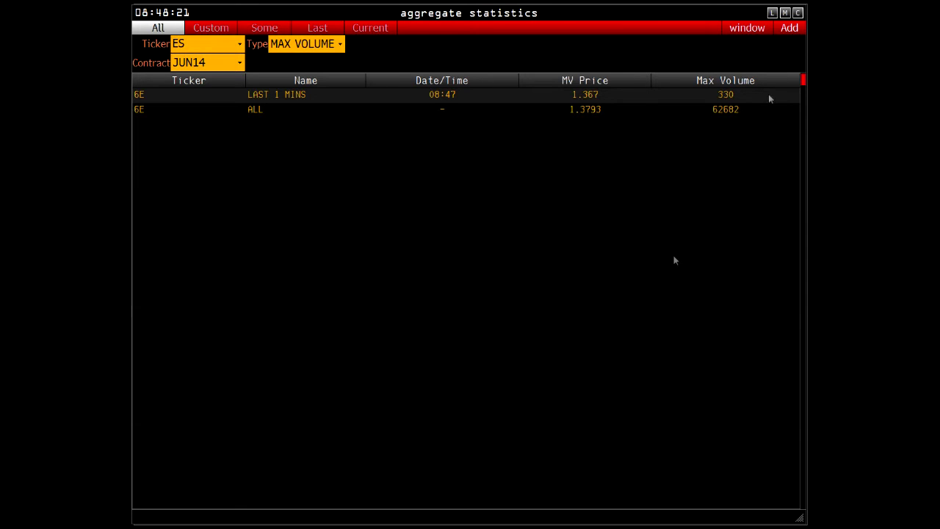
# Add a MAX VOLUME row for a custom date period from 12/05/2014 to 15/05/2014.
pyautogui.click(212, 30)
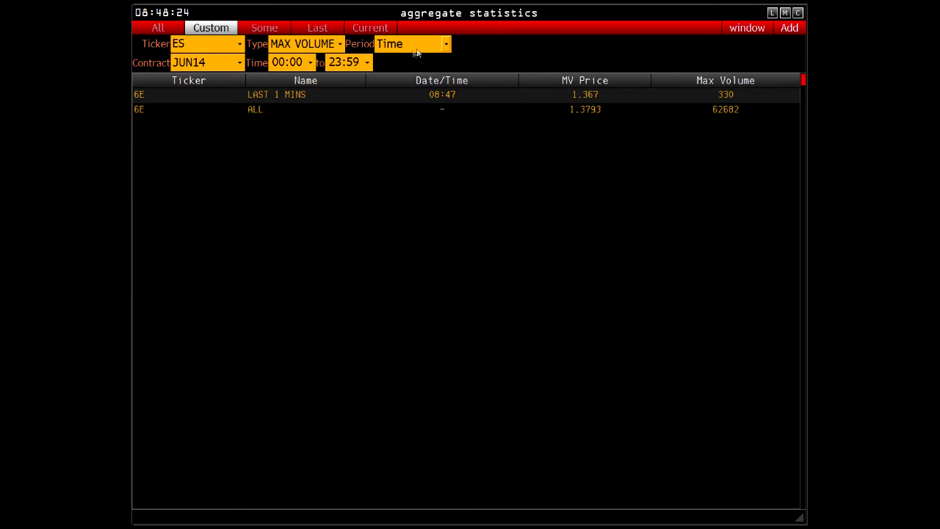
pyautogui.click(433, 47)
pyautogui.click(412, 73)
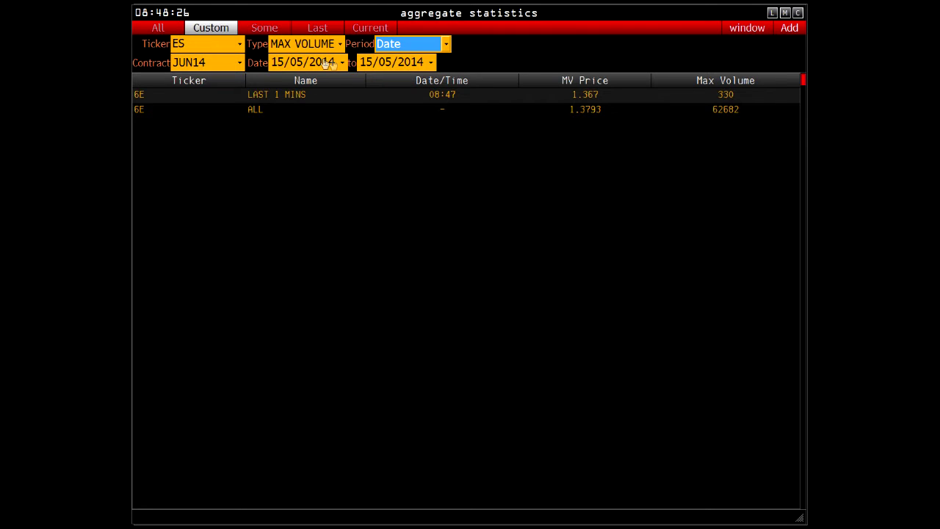
pyautogui.click(342, 65)
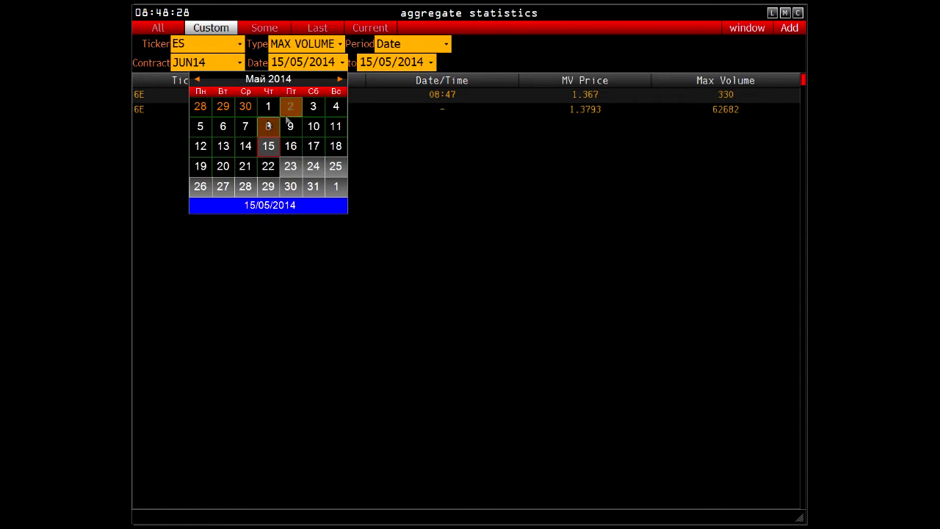
pyautogui.click(203, 146)
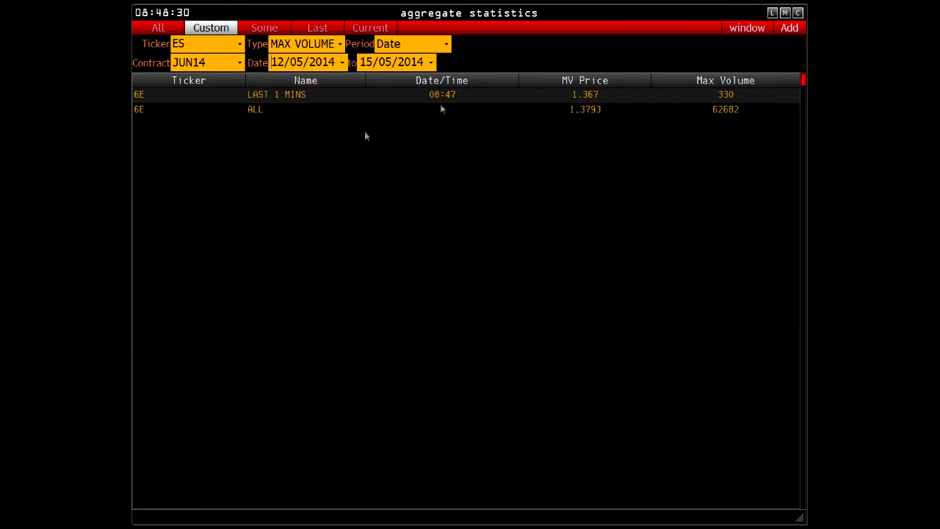
pyautogui.click(790, 29)
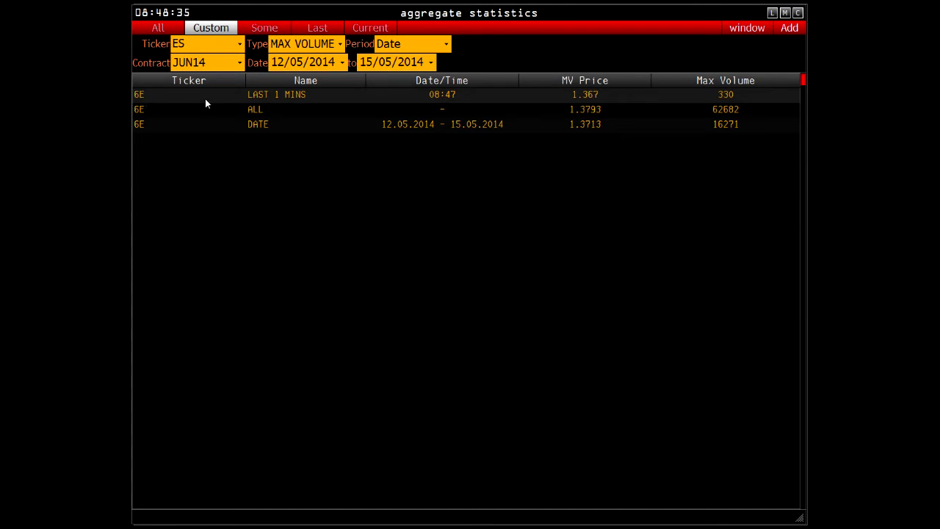
# Switch the statistics ticker to 6E and select the DATE row in the table.
pyautogui.click(239, 44)
pyautogui.click(177, 73)
pyautogui.click(183, 111)
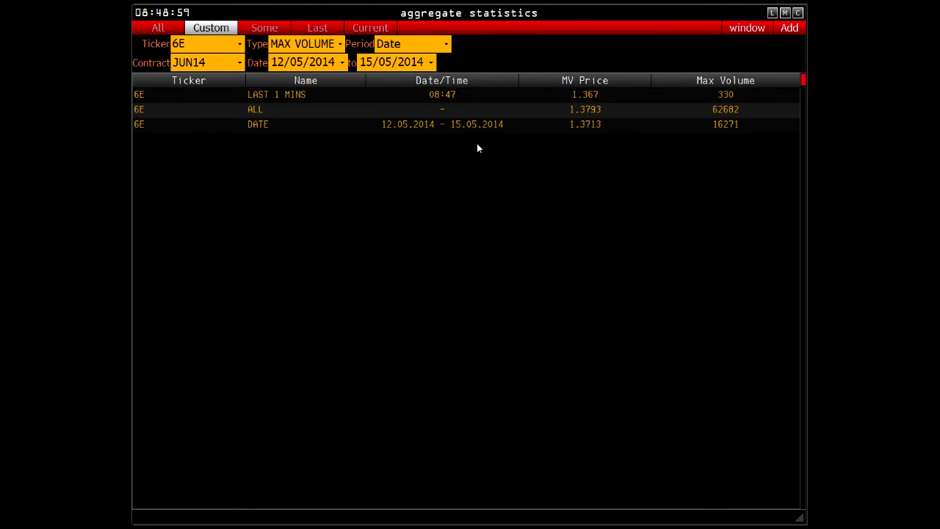
pyautogui.click(303, 127)
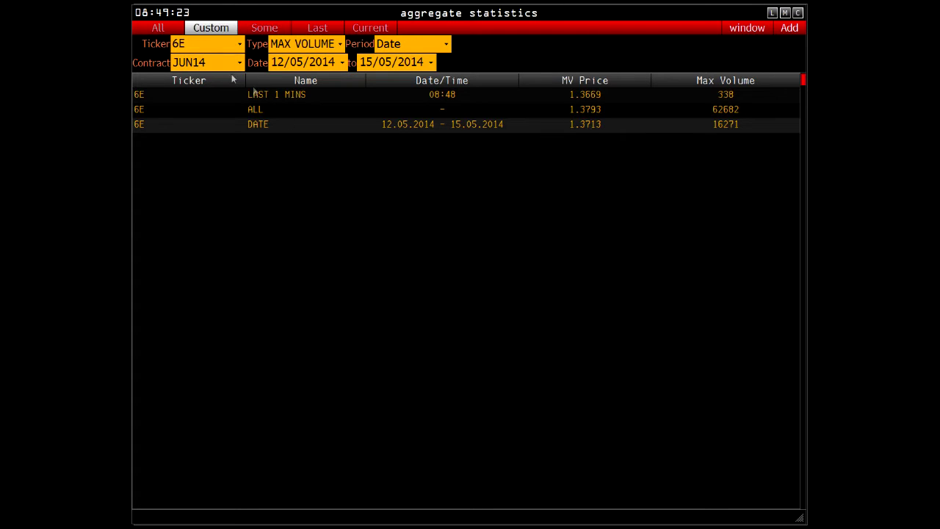
# Add a MAX VOLUME row for ticker ES over 12/05/2014 to 15/05/2014, and close the aggregate statistics window.
pyautogui.click(240, 49)
pyautogui.click(198, 64)
pyautogui.click(790, 30)
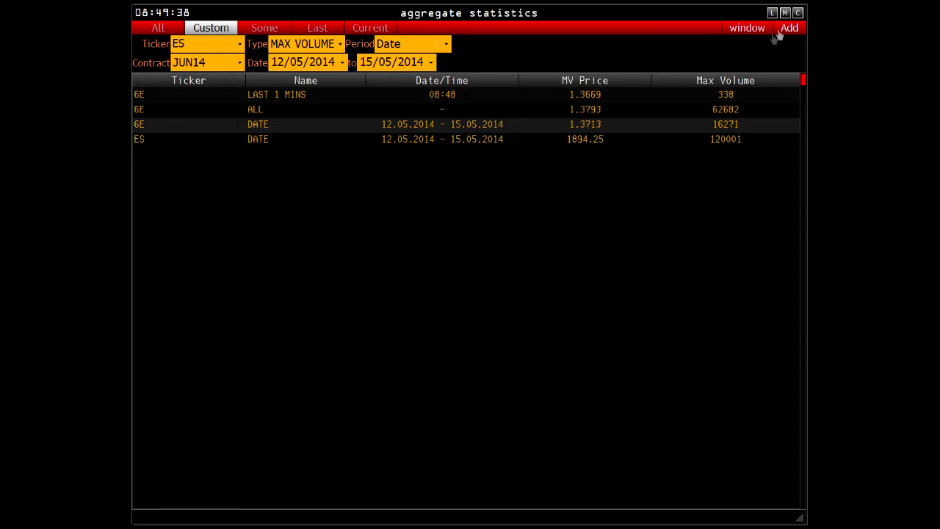
pyautogui.click(796, 14)
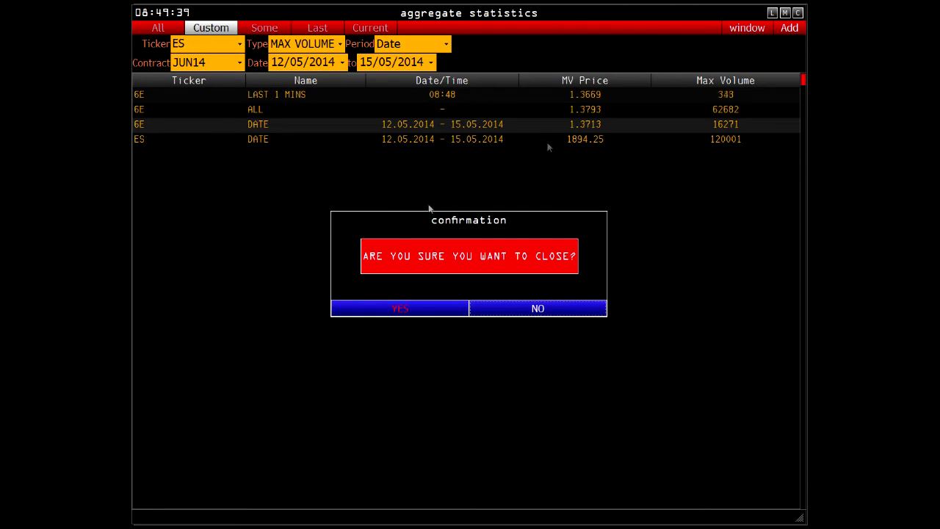
pyautogui.click(413, 312)
# Open the All Prices component, enlarge its window downward, and load the 6E JUN14 time-interval data for 15/05/2014.
pyautogui.click(179, 28)
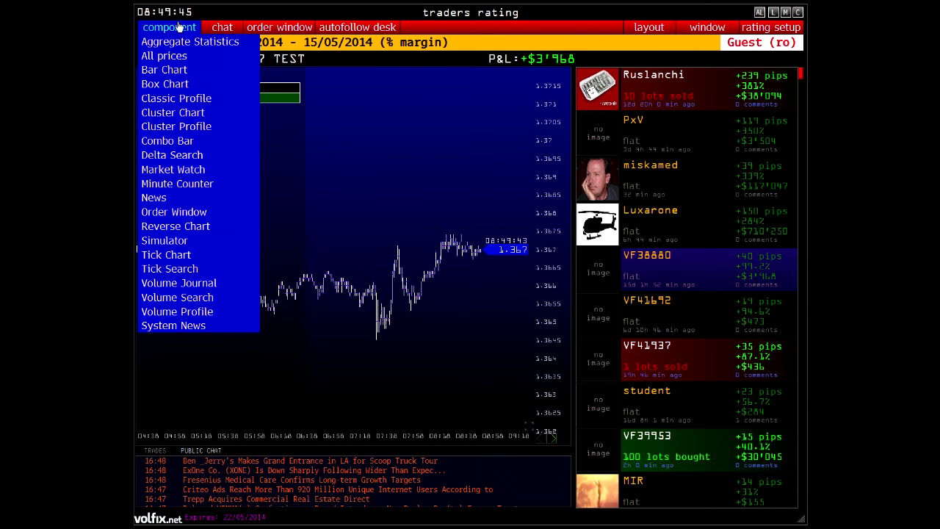
pyautogui.click(164, 56)
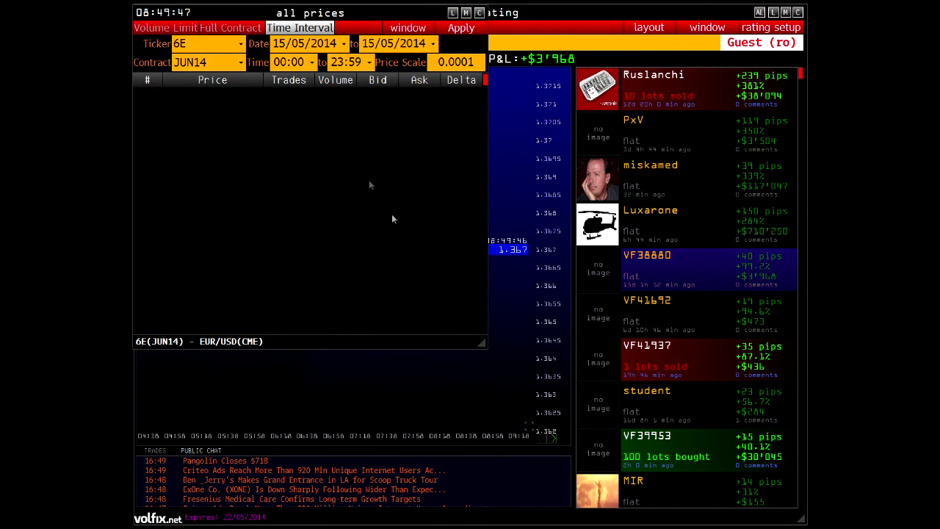
pyautogui.moveTo(479, 344); pyautogui.dragTo(545, 510)
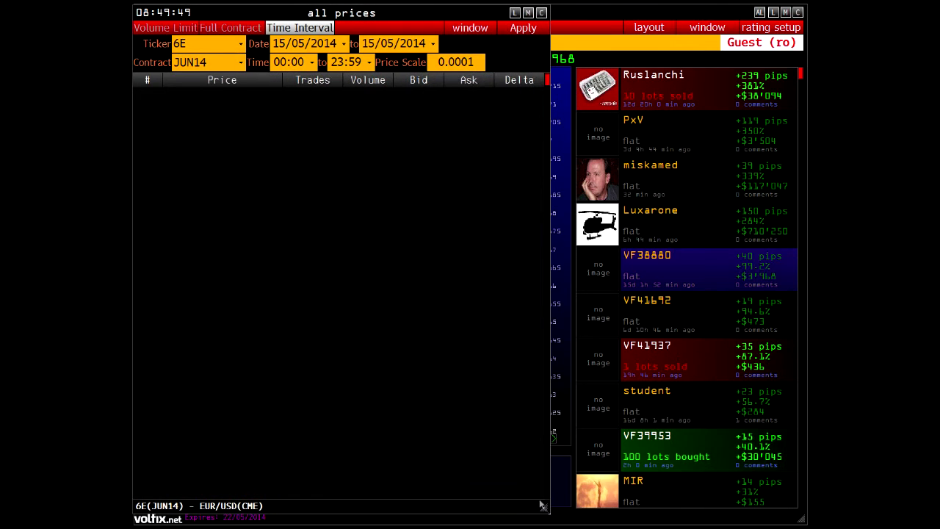
pyautogui.click(522, 28)
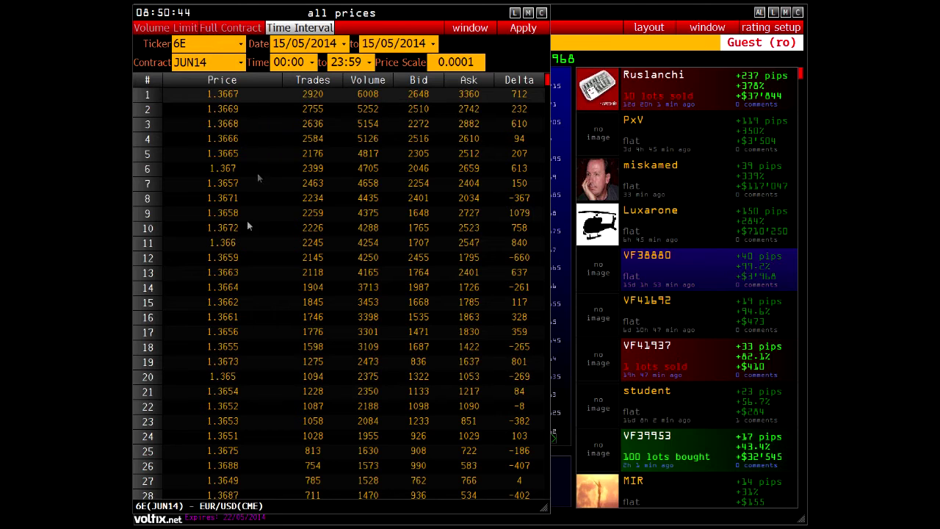
# Reload the All Prices table with the start date 05/05/2014, and decline closing the window.
pyautogui.click(343, 44)
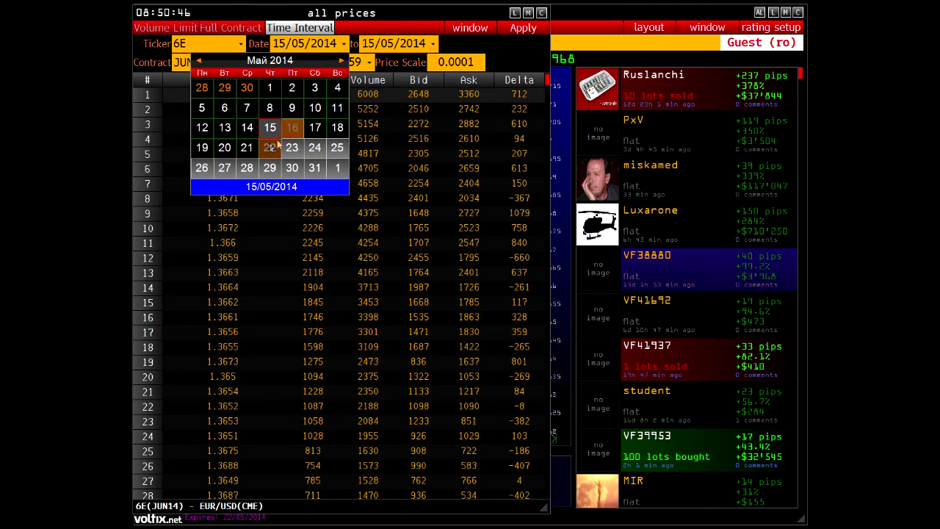
pyautogui.click(202, 108)
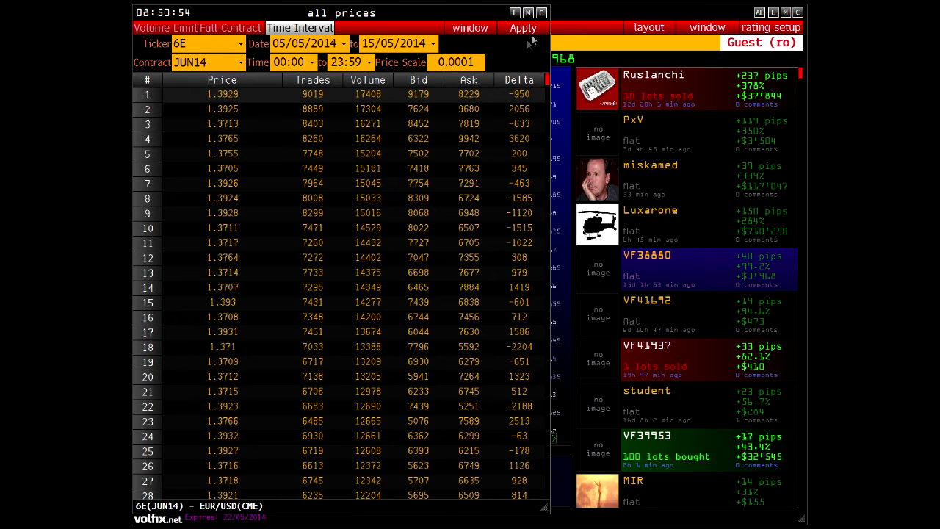
pyautogui.click(542, 12)
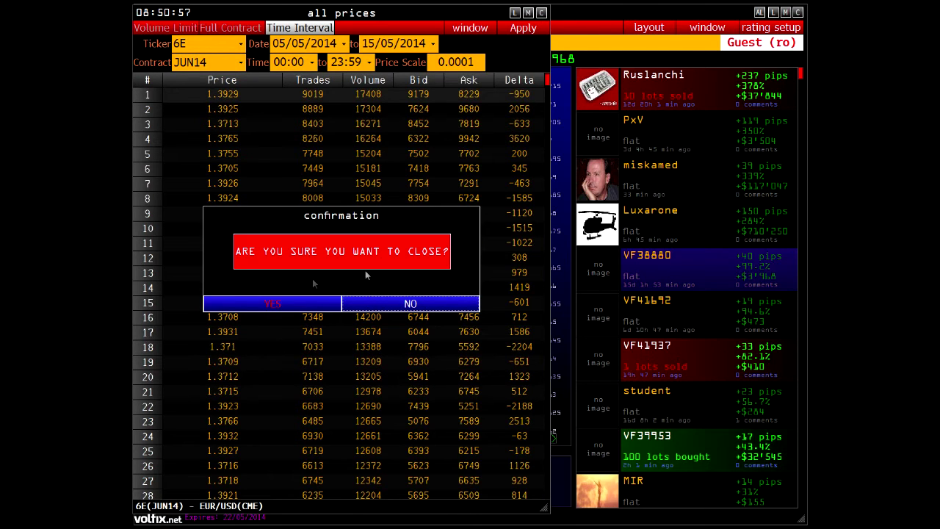
pyautogui.click(400, 303)
# View the price table's context menu, and close the All Prices window.
pyautogui.rightClick(337, 149)
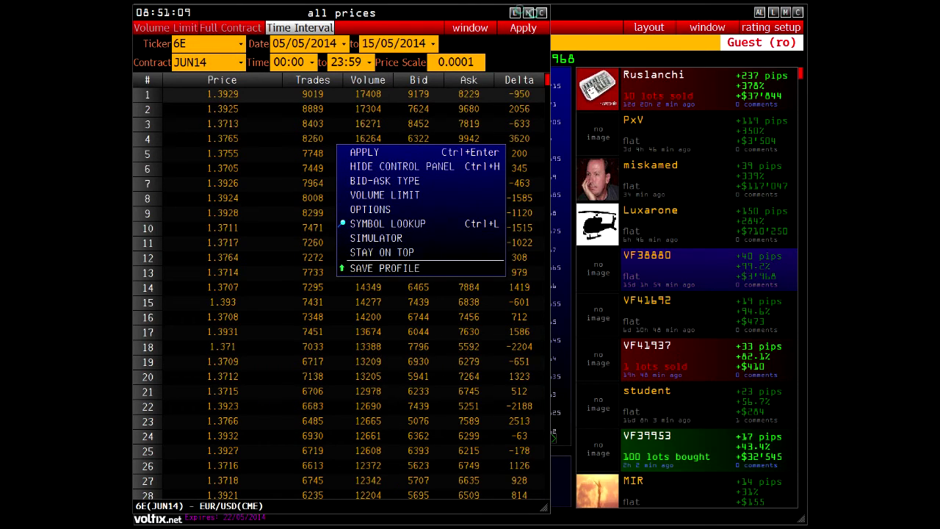
pyautogui.click(542, 13)
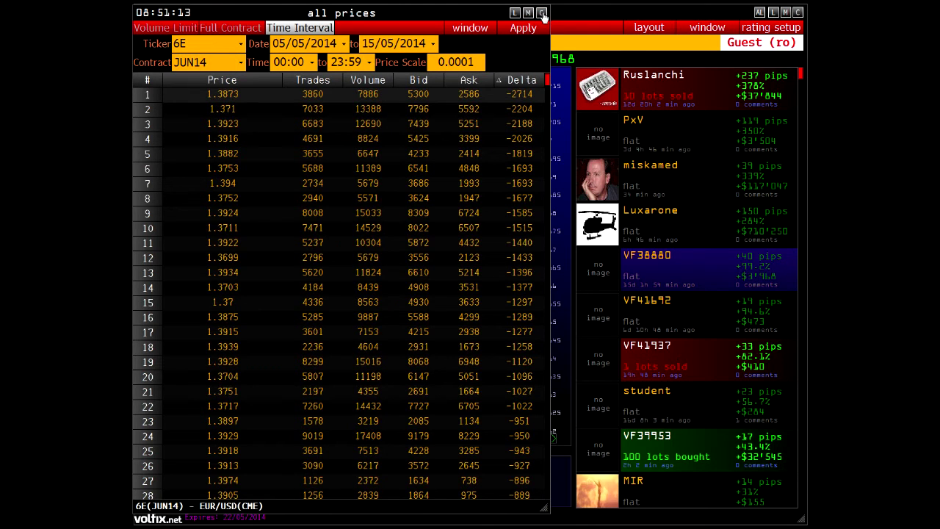
pyautogui.click(542, 13)
pyautogui.click(277, 304)
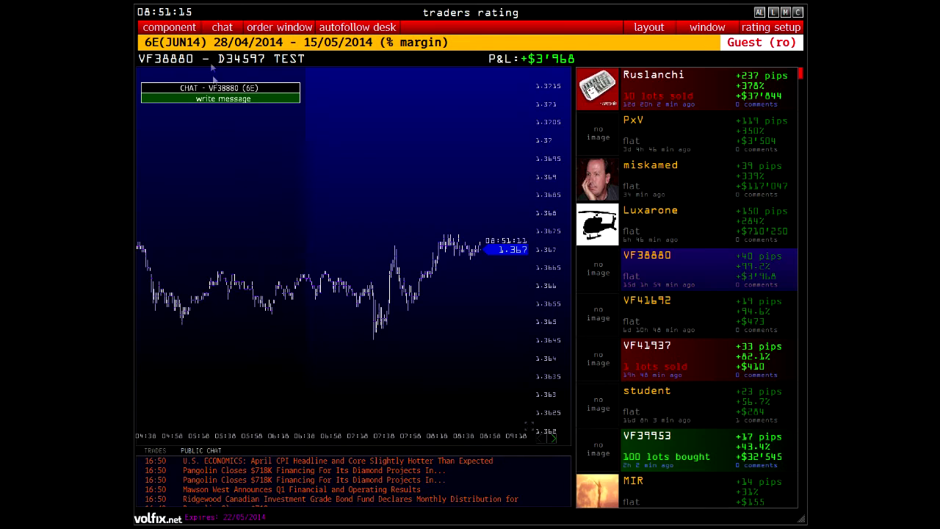
# Open a 10 MIN bar chart for 6E JUN14 and load it for 05/05/2014 to 15/05/2014.
pyautogui.click(180, 30)
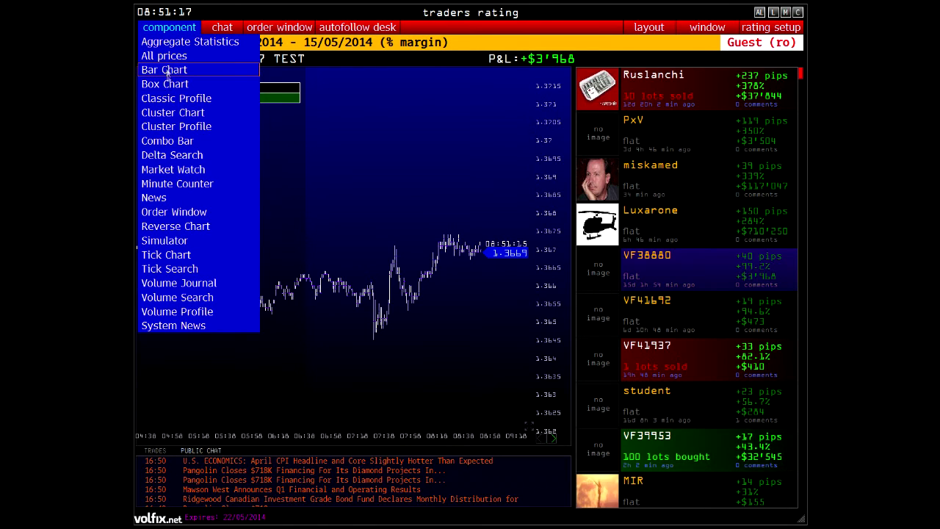
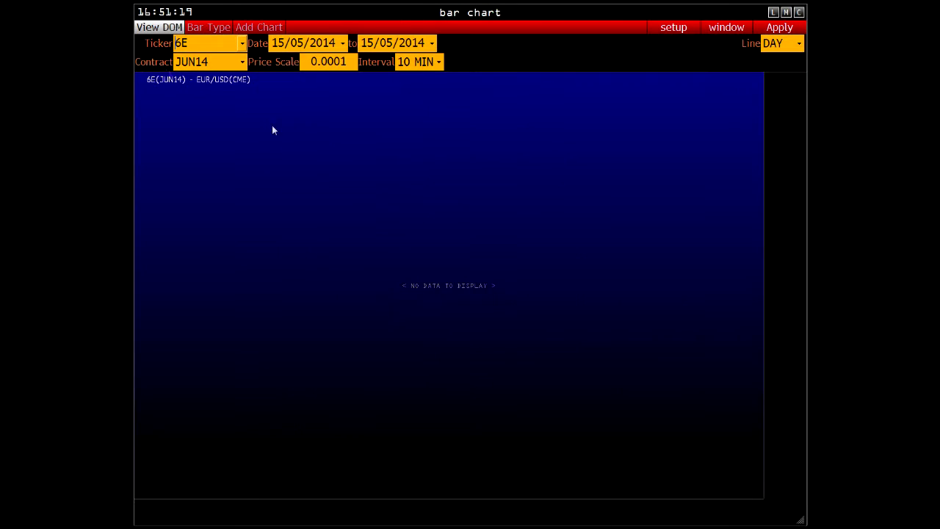
pyautogui.click(781, 31)
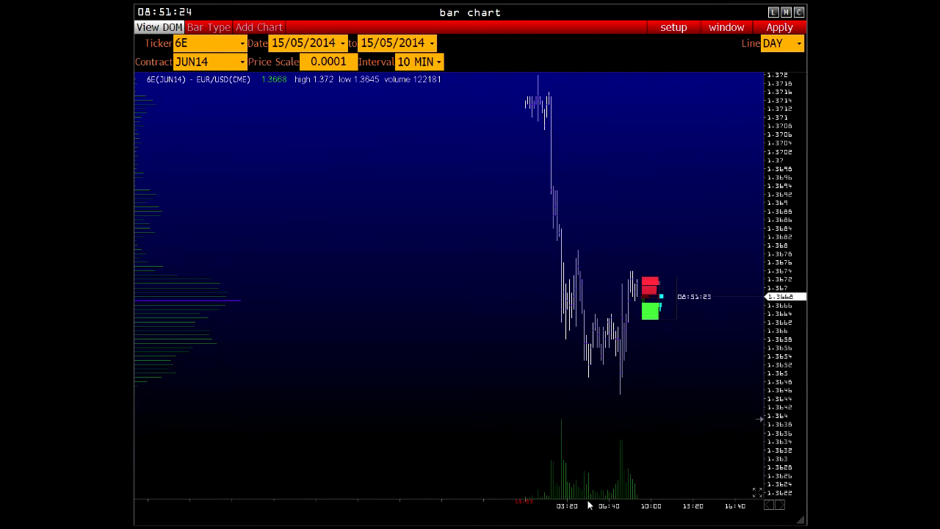
pyautogui.click(343, 43)
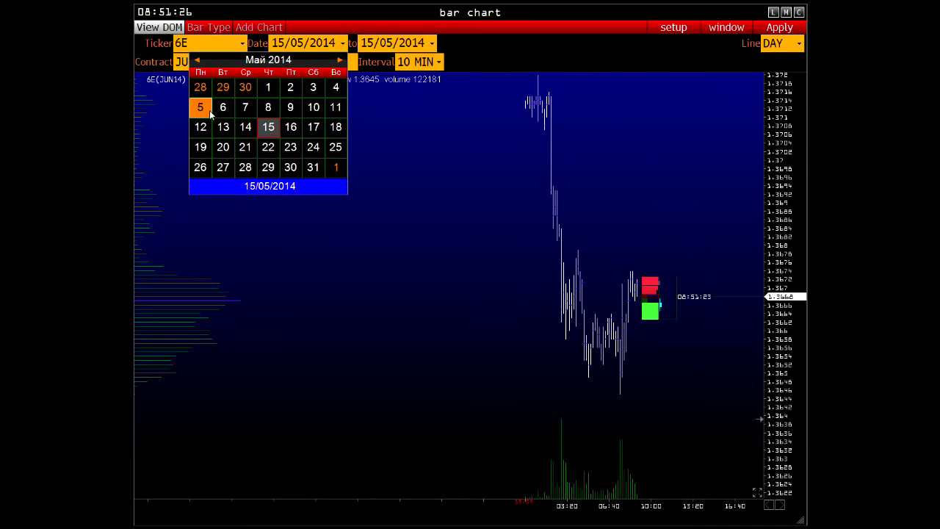
pyautogui.click(199, 105)
pyautogui.click(781, 31)
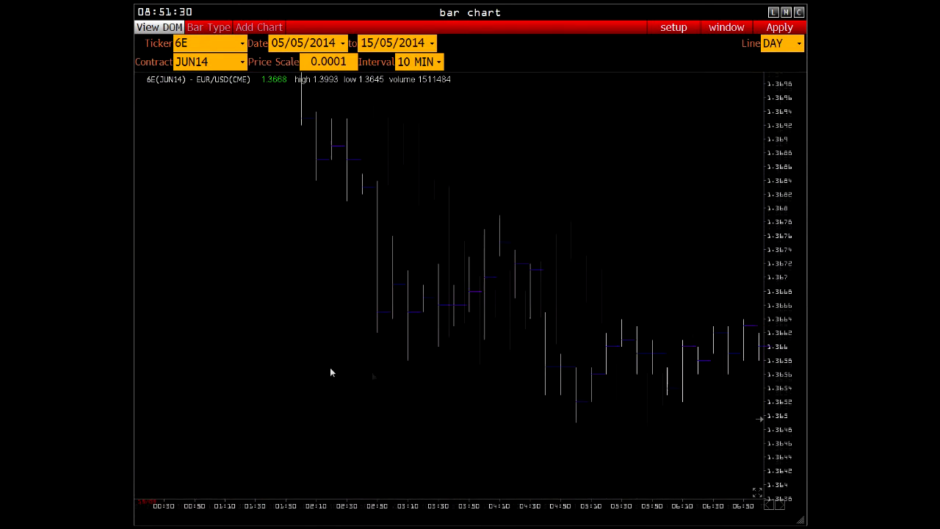
# Mark the bar chart with a horizontal line at price 1.3672 and vertical lines at 08:20 and 08:30.
pyautogui.click(781, 508)
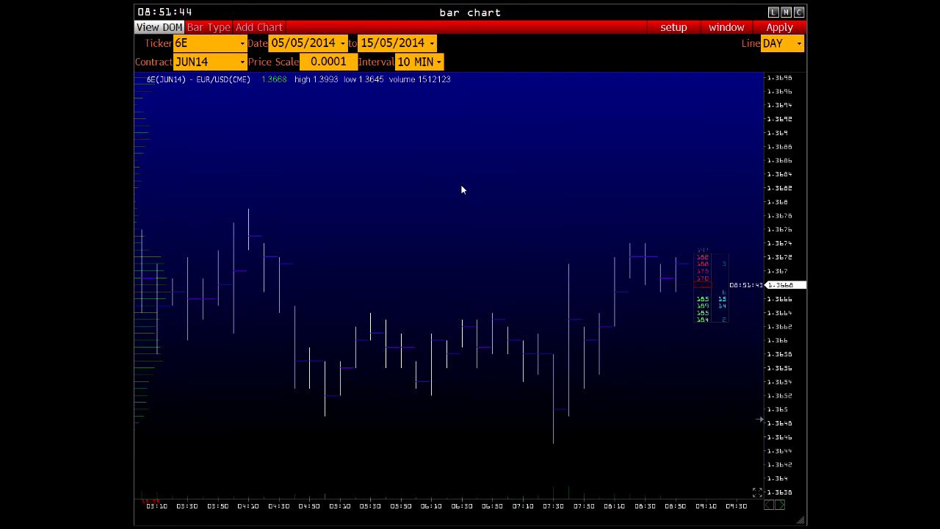
pyautogui.click(780, 257)
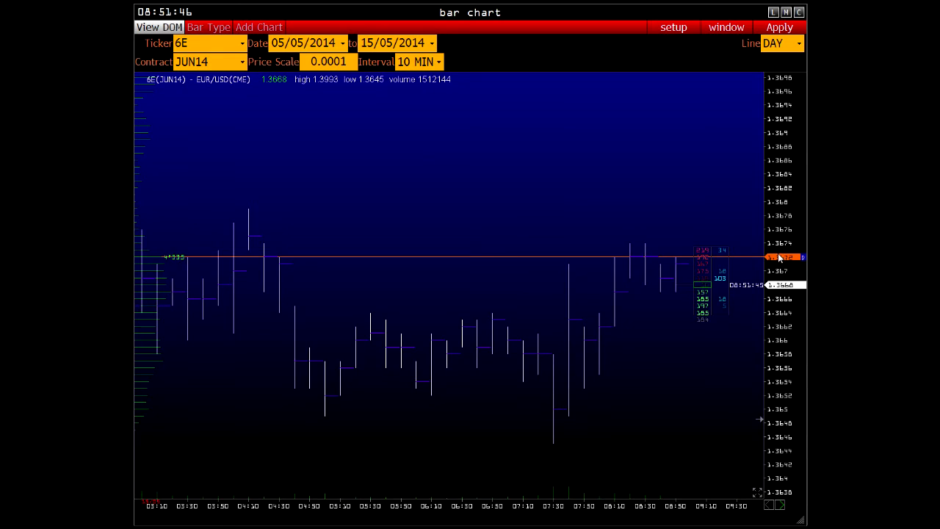
pyautogui.click(625, 507)
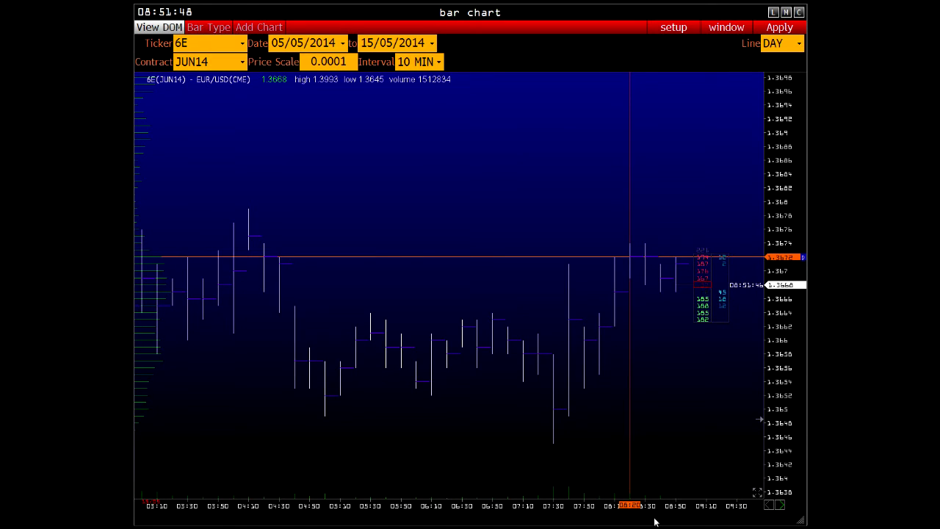
pyautogui.click(647, 506)
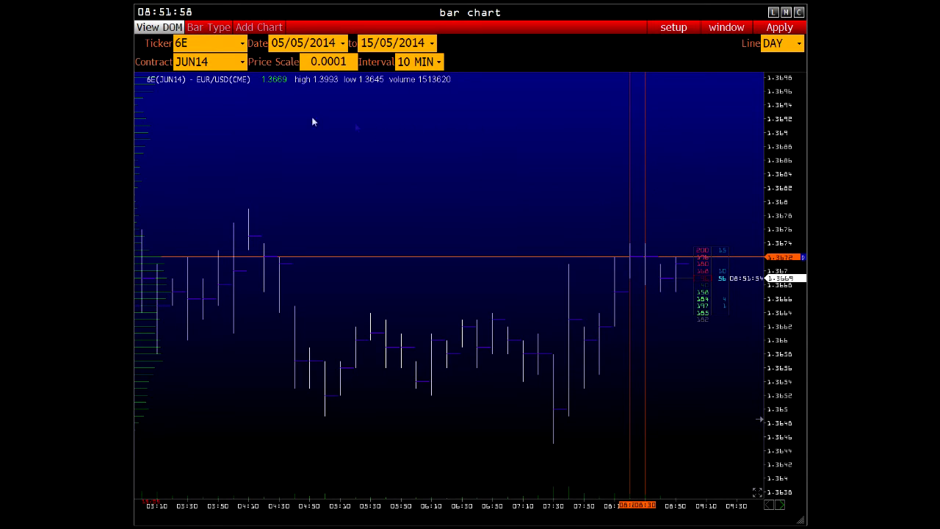
# Add the 6B JUN14 instrument as a second chart with a scale of 0.0001, and apply it.
pyautogui.click(259, 27)
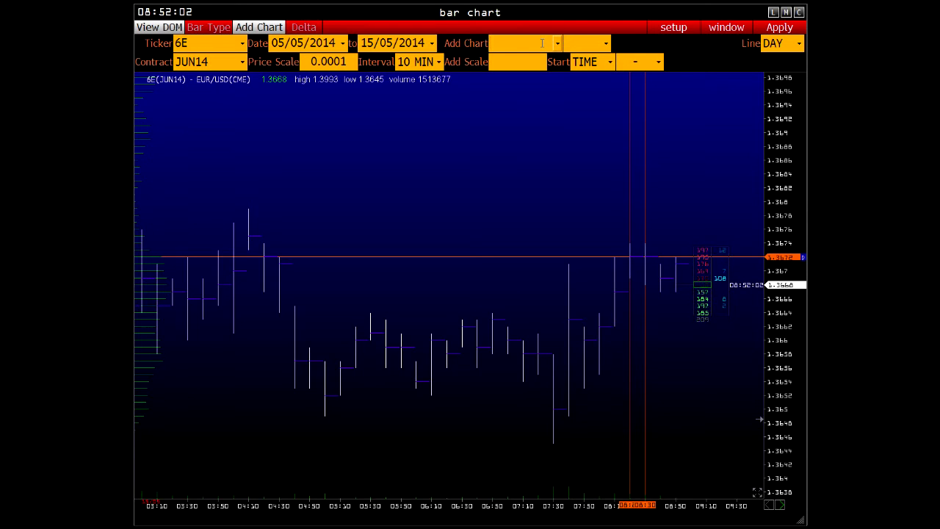
pyautogui.write('6B')
pyautogui.press('Tab')
pyautogui.click(777, 28)
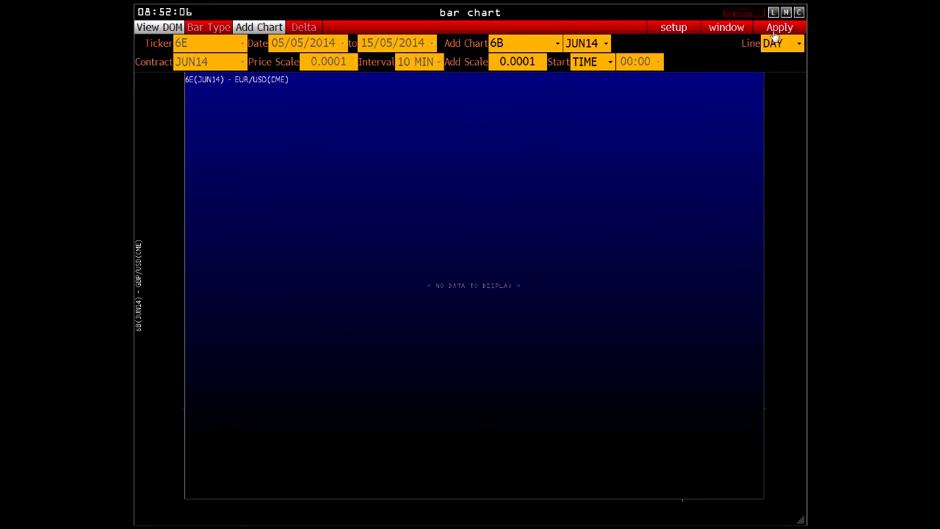
# Turn on Delta for the combined 6E and 6B bar chart.
pyautogui.scroll(2, 587, 297)
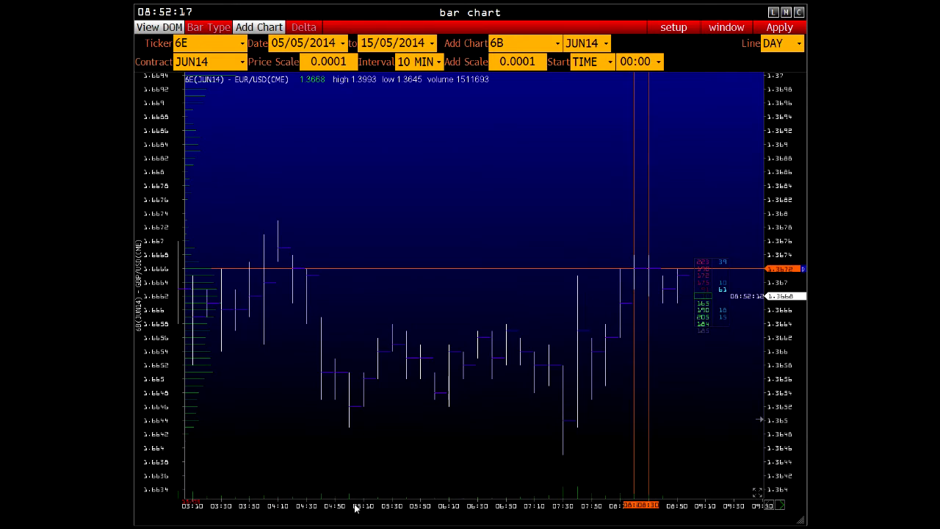
pyautogui.scroll(-3, 358, 506)
pyautogui.moveTo(795, 107); pyautogui.dragTo(776, 266)
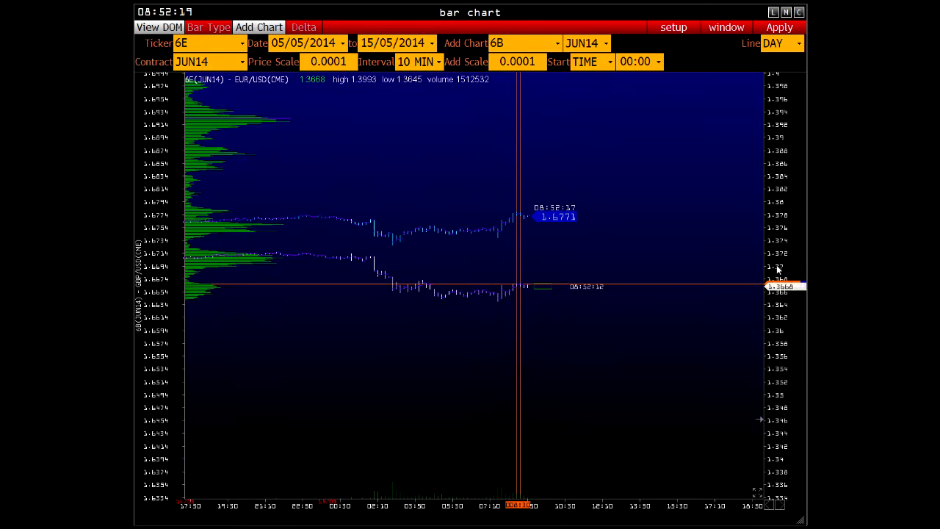
pyautogui.scroll(-3, 360, 514)
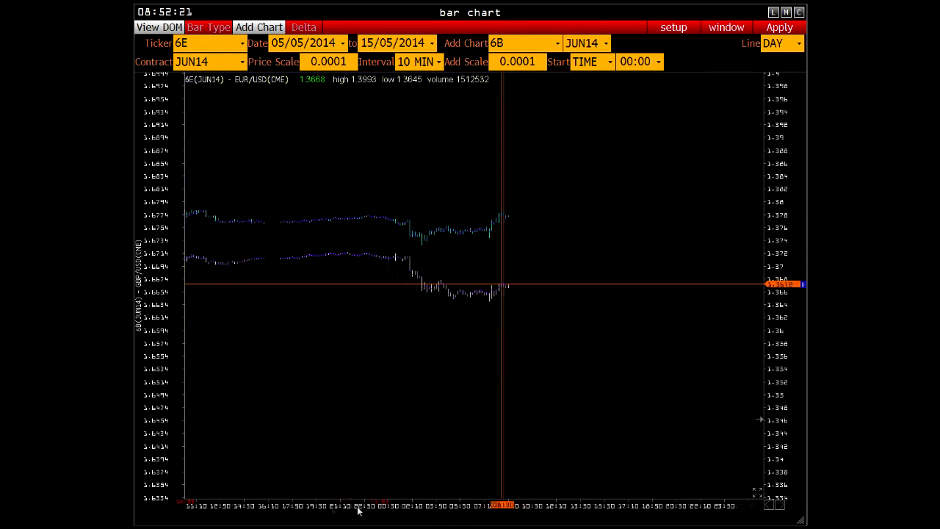
pyautogui.scroll(3, 357, 505)
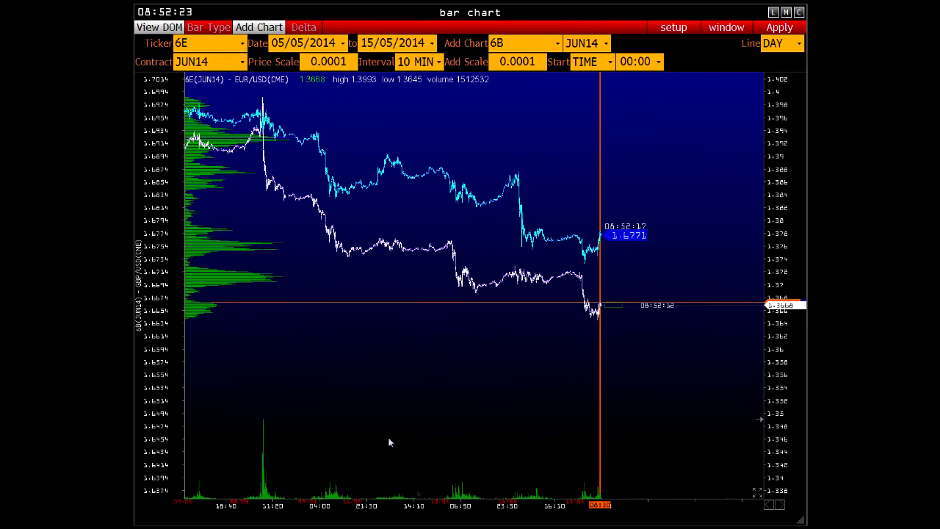
pyautogui.click(304, 27)
pyautogui.scroll(2, 300, 507)
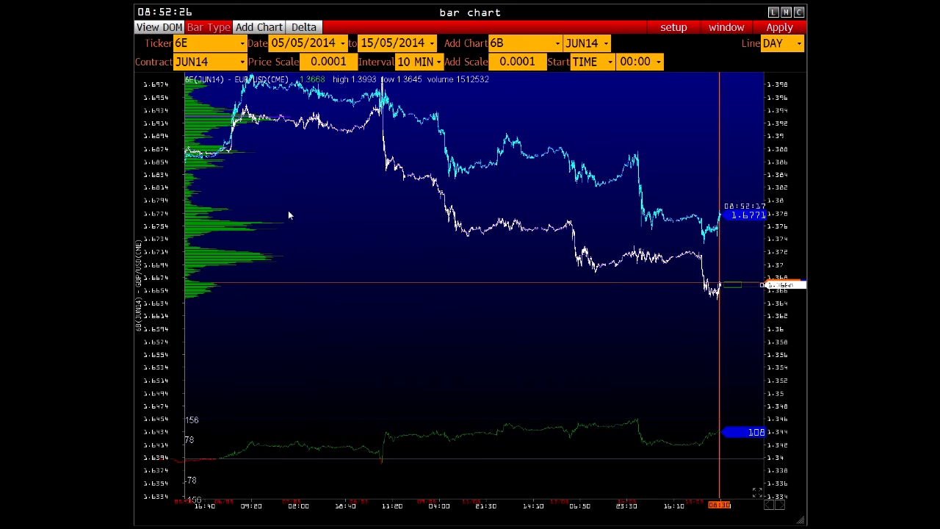
pyautogui.moveTo(287, 210); pyautogui.dragTo(371, 252)
pyautogui.moveTo(475, 235)
pyautogui.mouseDown()
pyautogui.moveTo(431, 237)
pyautogui.moveTo(361, 373)
pyautogui.mouseUp()
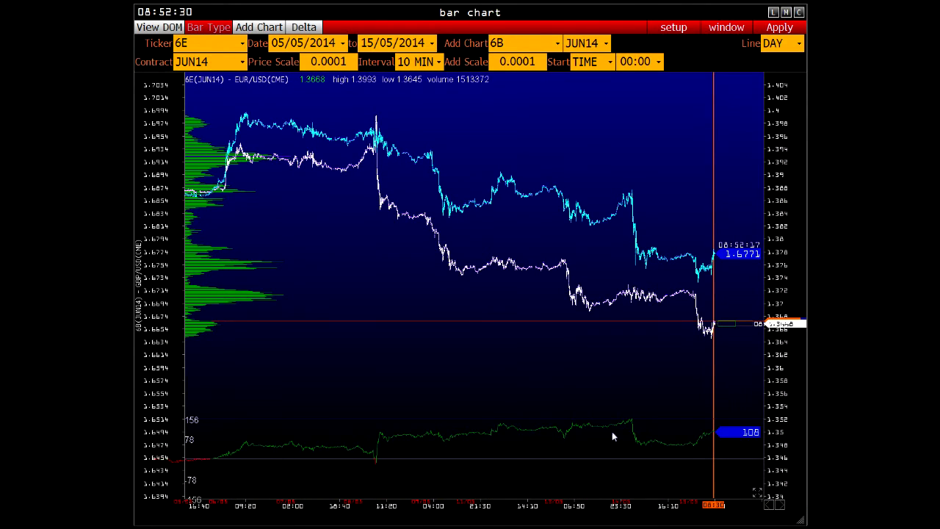
pyautogui.moveTo(615, 434); pyautogui.dragTo(325, 292)
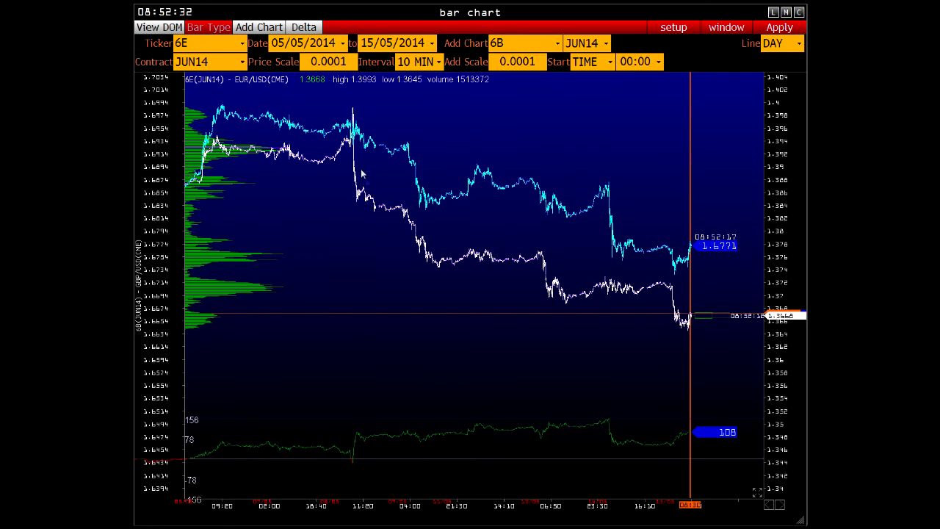
# Switch the bar chart to ES JUN14 with NQ JUN14 as the added instrument, and apply it.
pyautogui.click(218, 49)
pyautogui.write('ES')
pyautogui.press('Tab')
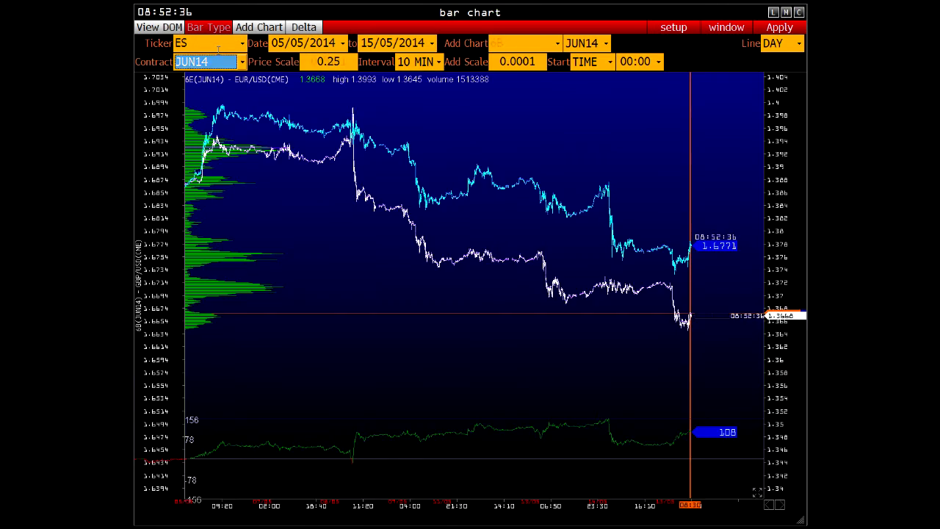
pyautogui.click(506, 41)
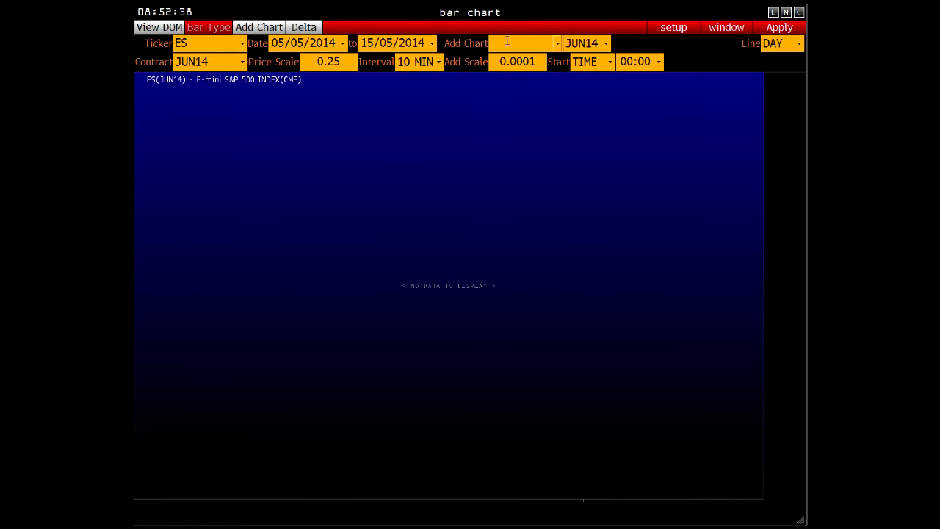
pyautogui.write('nq')
pyautogui.press('Tab')
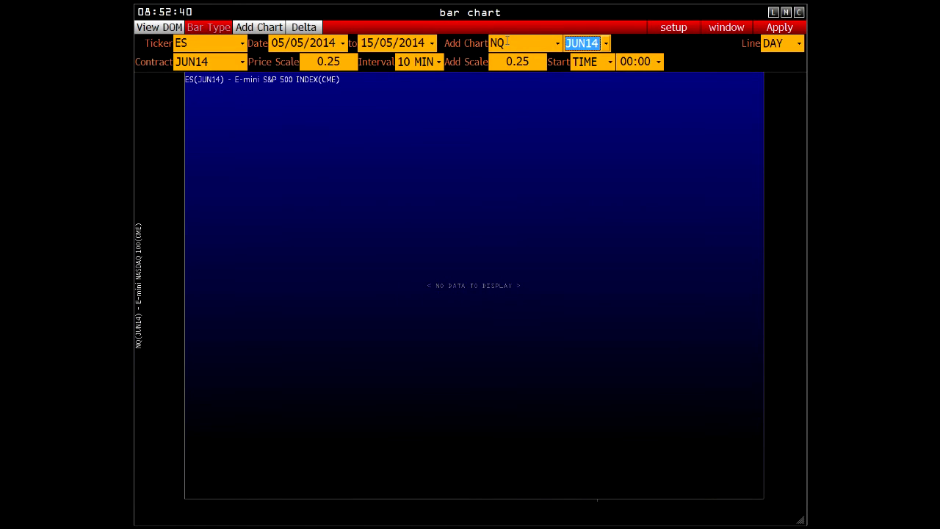
pyautogui.click(780, 29)
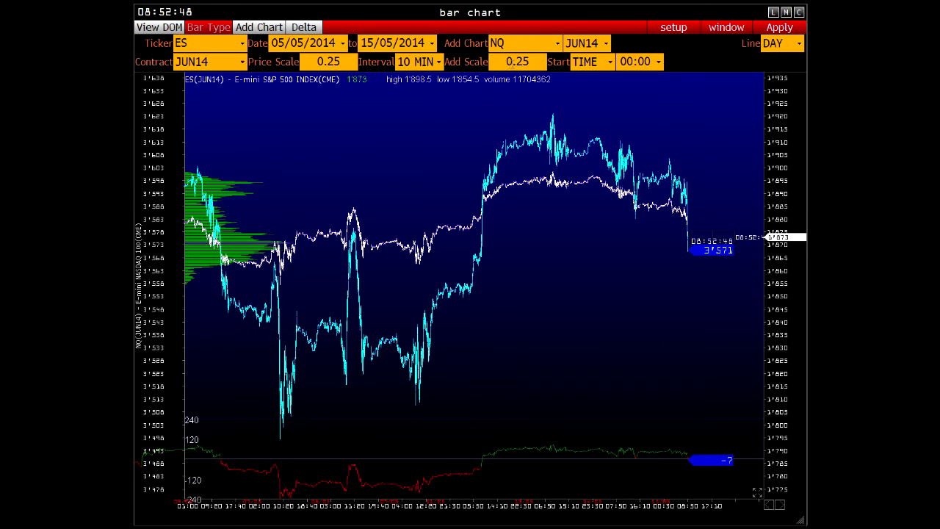
# Set the added NQ instrument's scale to 0.5 and reload the bar chart.
pyautogui.doubleClick(533, 63)
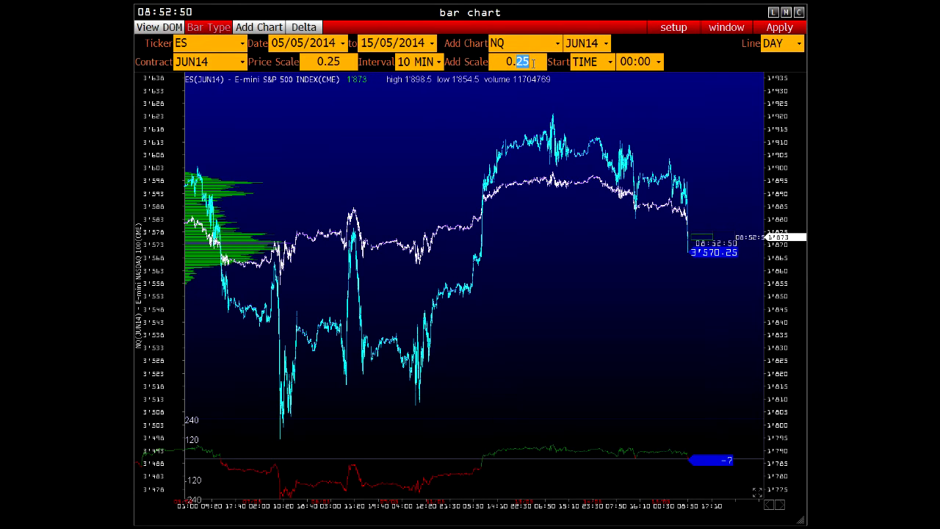
pyautogui.write('5')
pyautogui.press('Return')
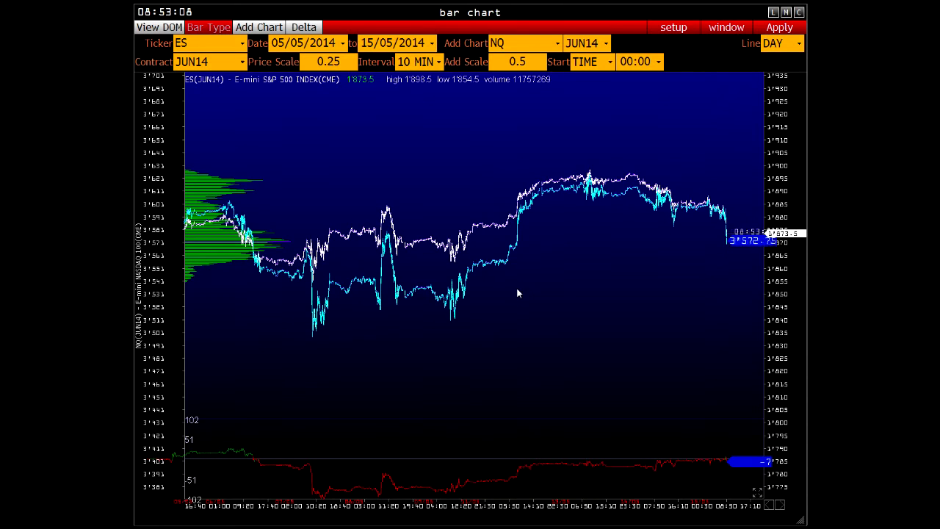
pyautogui.rightClick(416, 122)
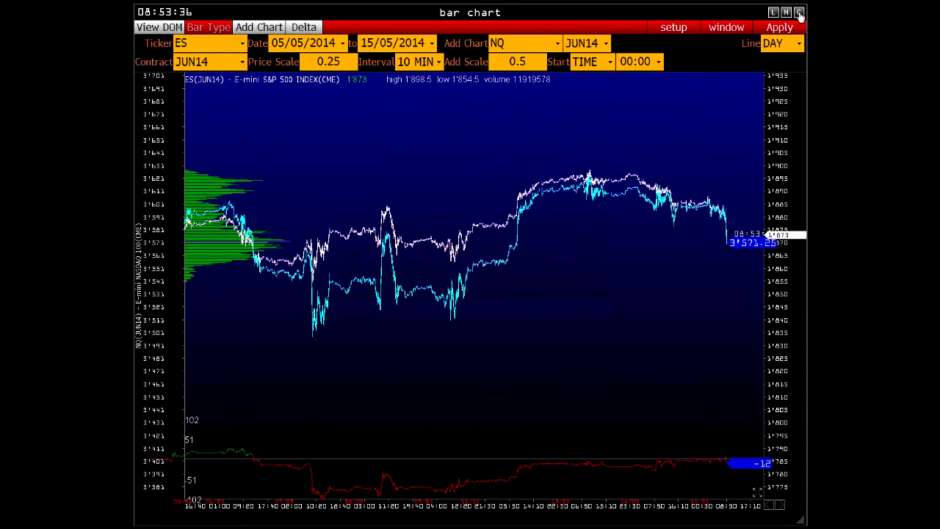
# Close the bar chart window, then open a box chart and load its FESX JUN14 data.
pyautogui.hotkey('alt', 'F4')
pyautogui.click(424, 306)
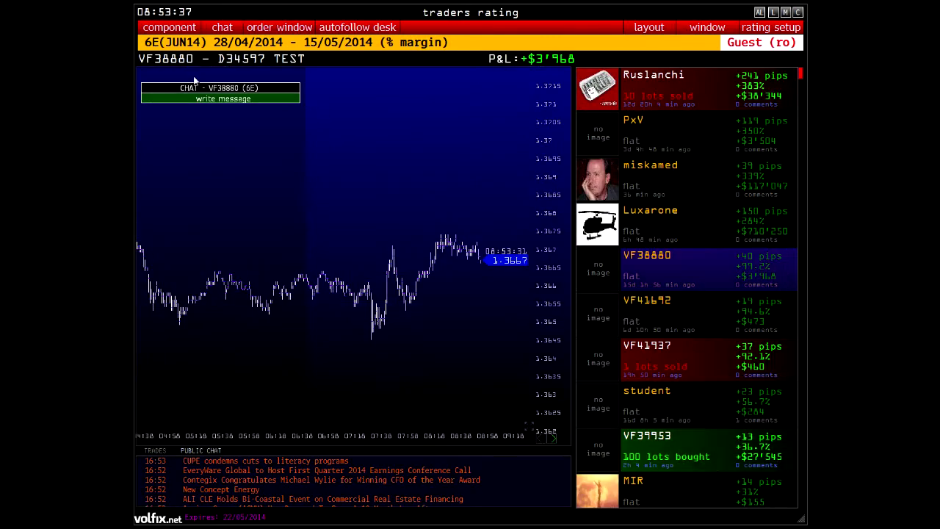
pyautogui.click(165, 26)
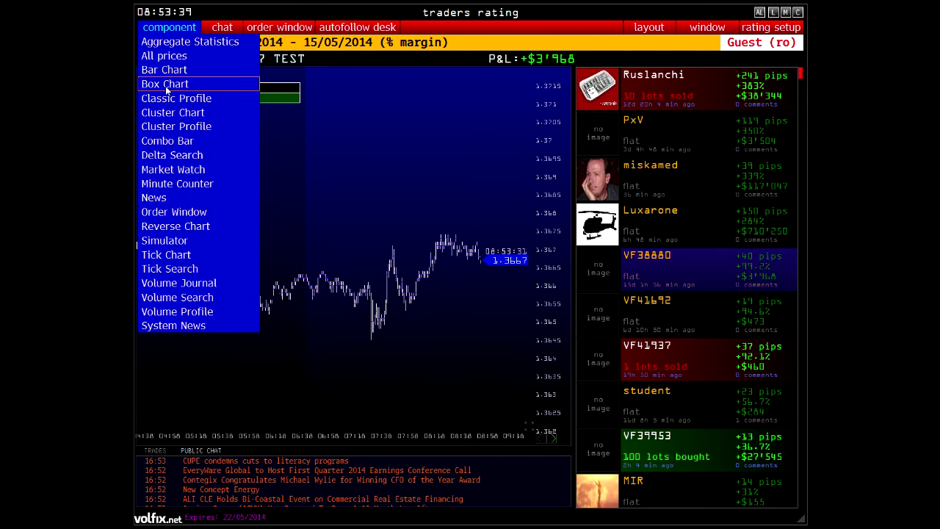
pyautogui.click(167, 85)
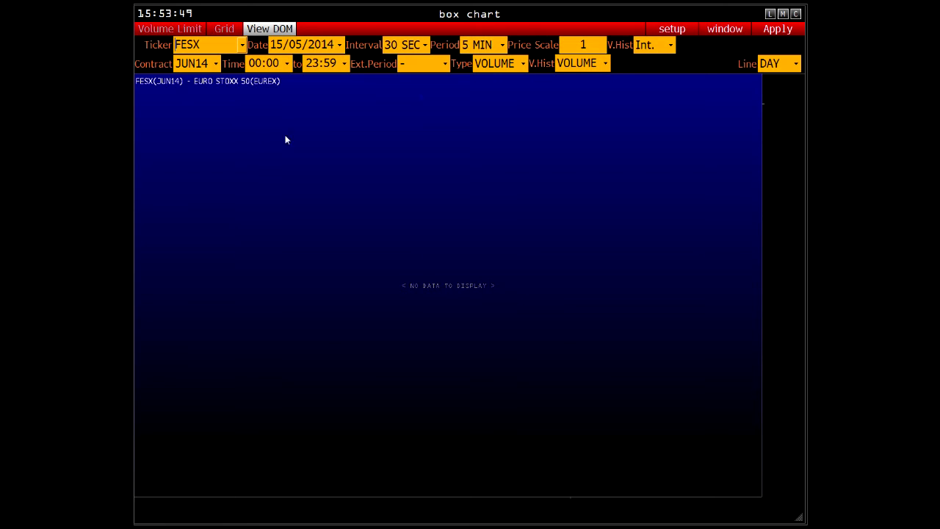
pyautogui.click(775, 30)
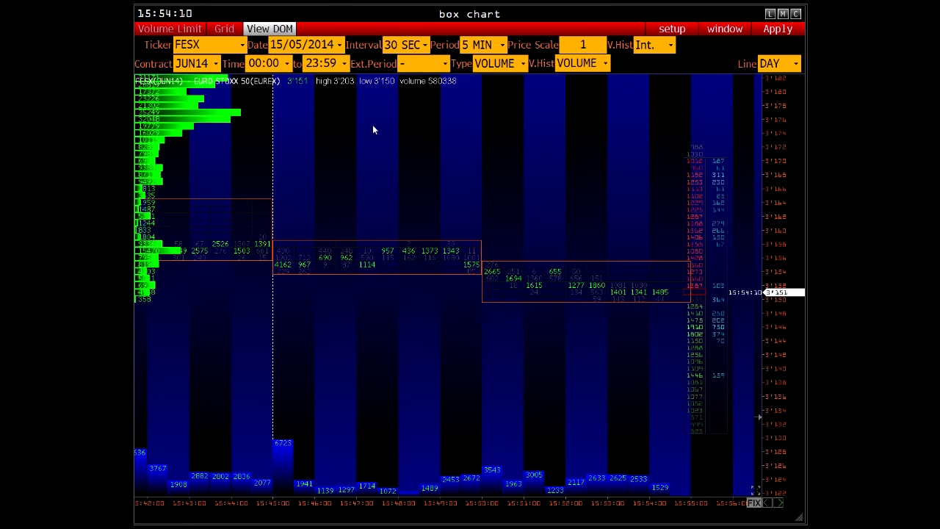
# In the box chart's Volume Limit settings, make both fonts white, the high limit color red and the low limit color green.
pyautogui.rightClick(372, 125)
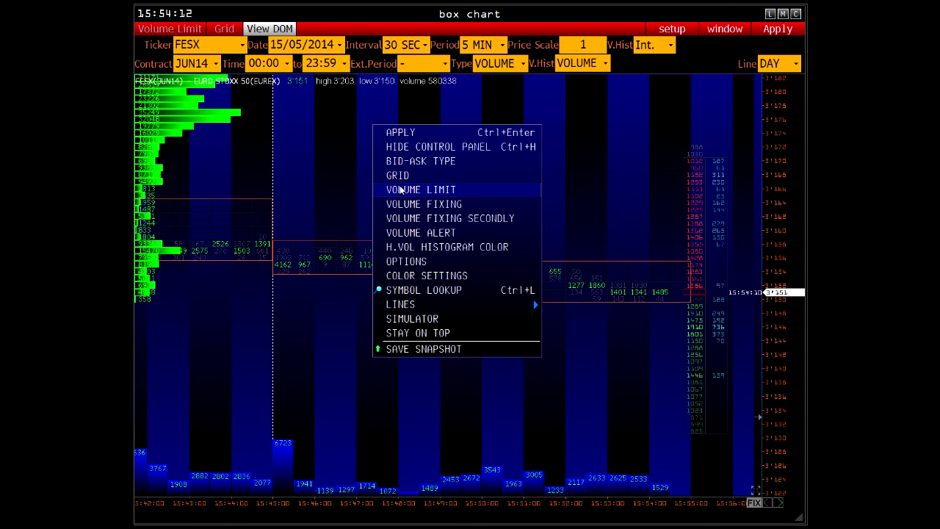
pyautogui.click(401, 189)
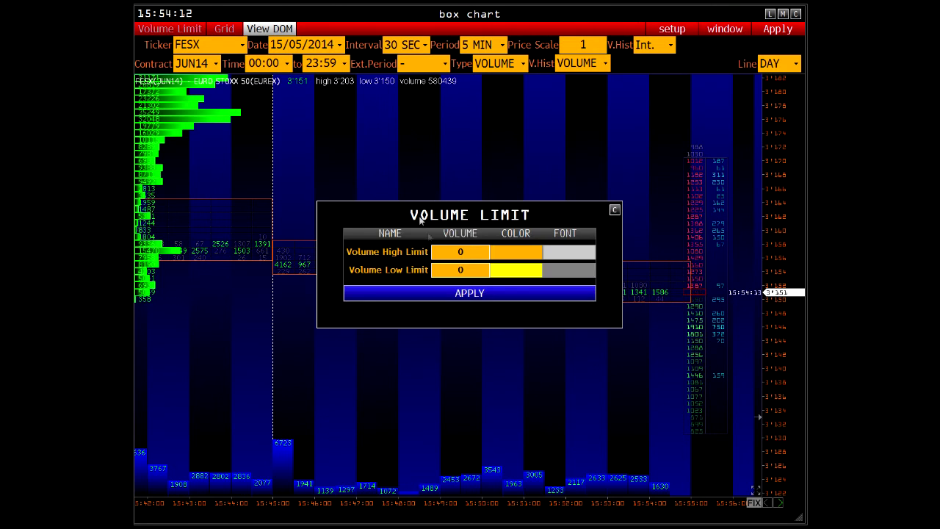
pyautogui.click(574, 258)
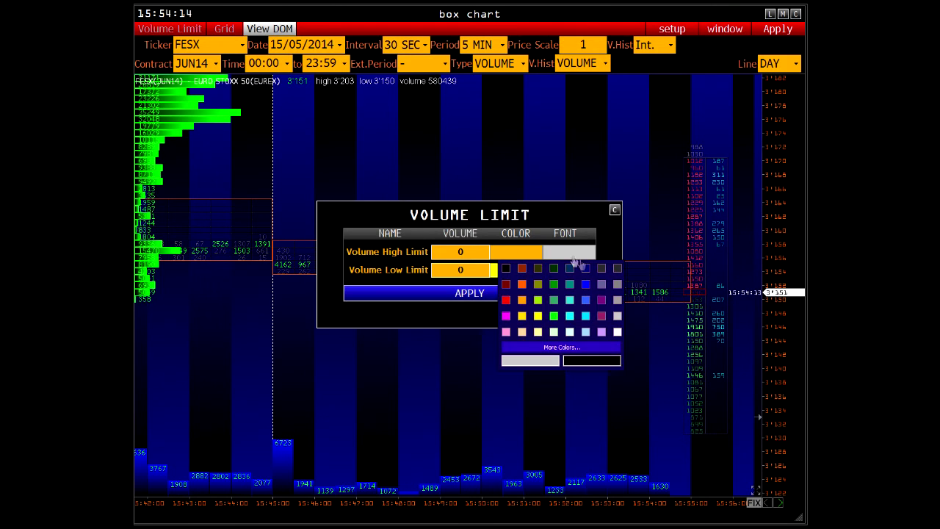
pyautogui.click(617, 333)
pyautogui.click(585, 271)
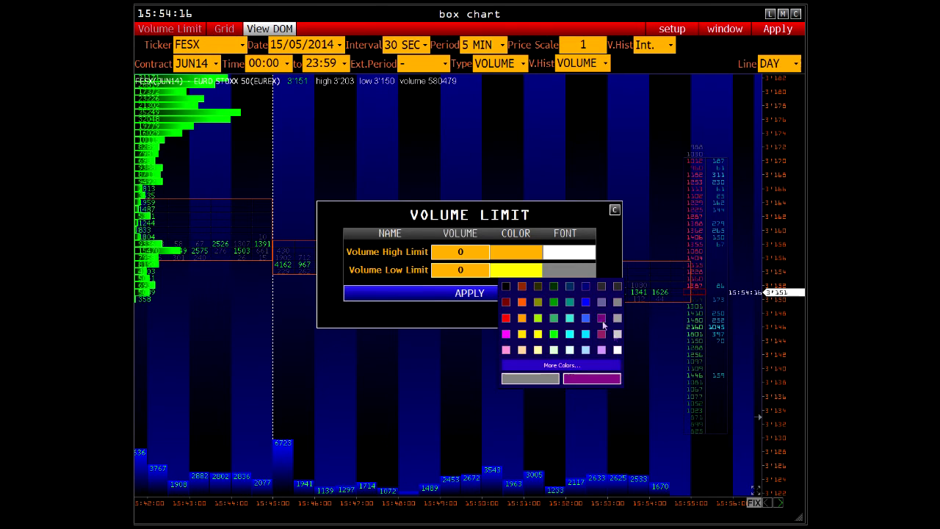
pyautogui.click(617, 350)
pyautogui.click(534, 258)
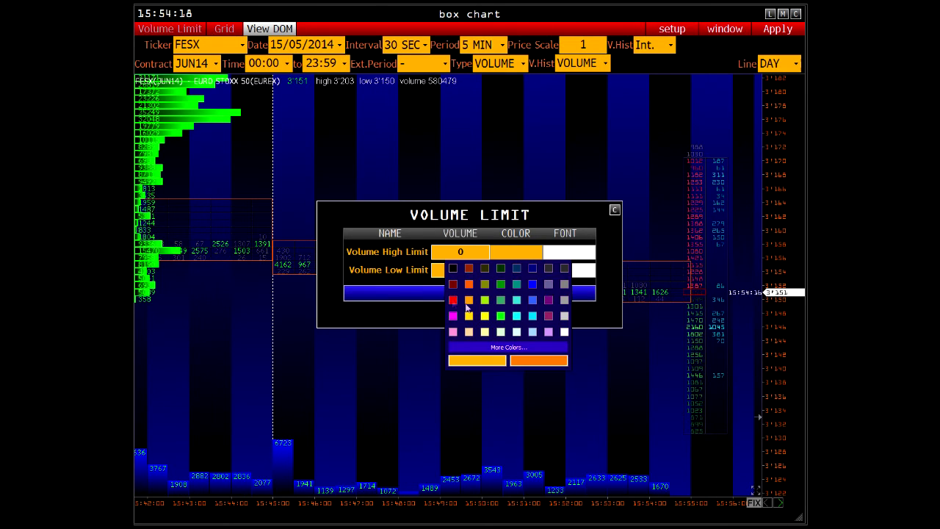
pyautogui.click(453, 301)
pyautogui.click(504, 271)
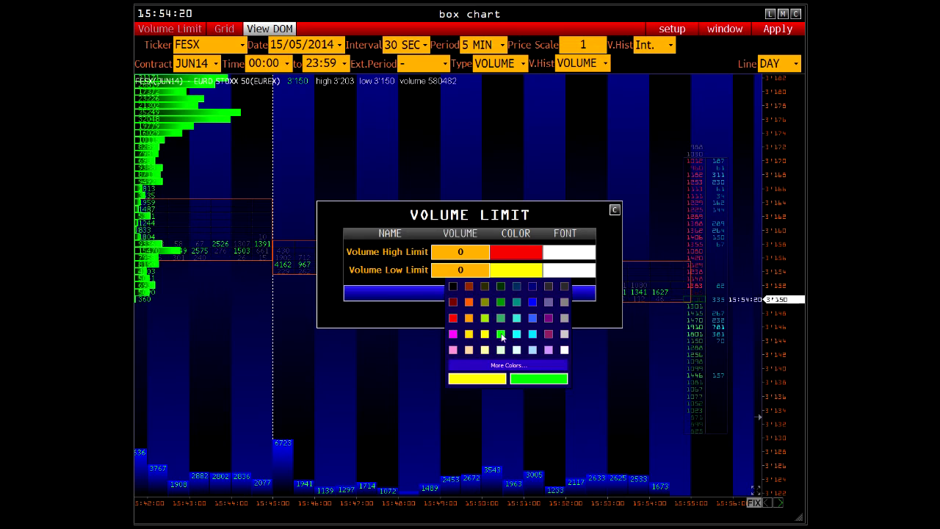
pyautogui.click(502, 317)
# Set the box chart's Volume High Limit to 3000 and Volume Low Limit to 2000, and apply them.
pyautogui.click(463, 252)
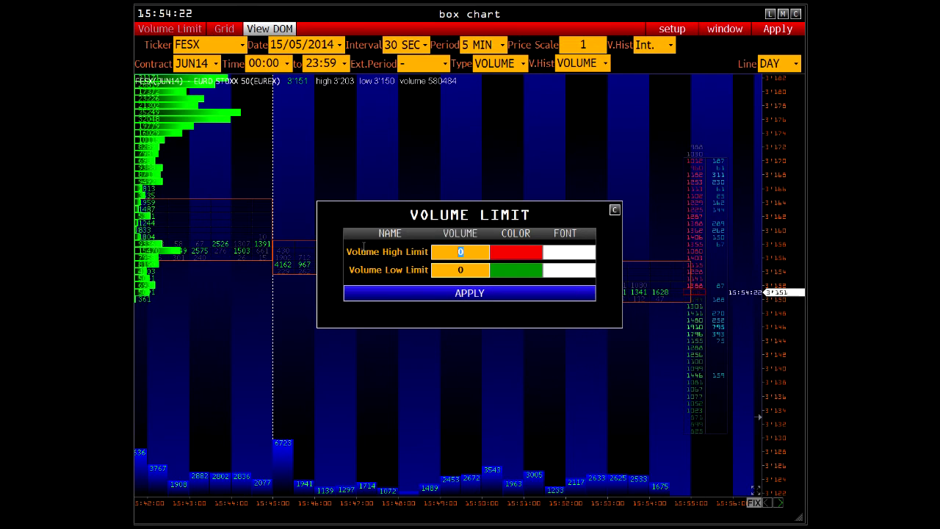
pyautogui.write('3000')
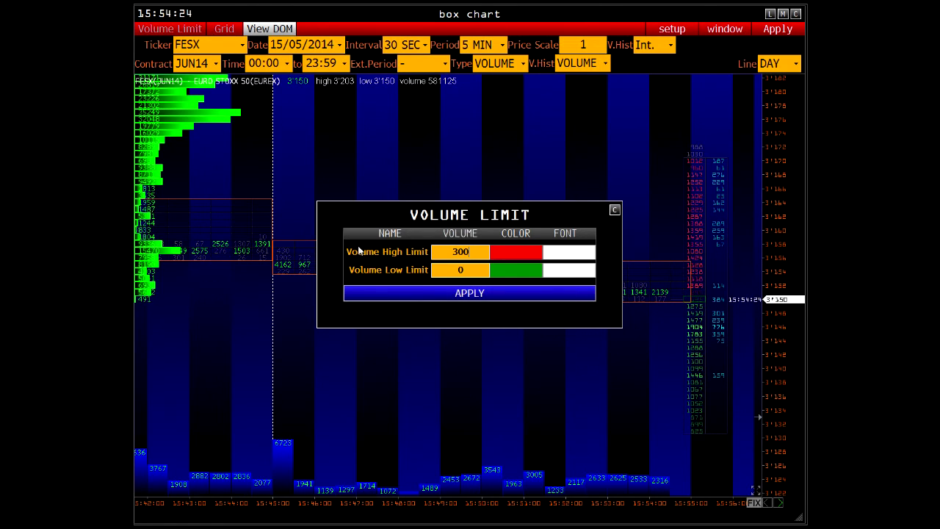
pyautogui.click(467, 270)
pyautogui.write('2000')
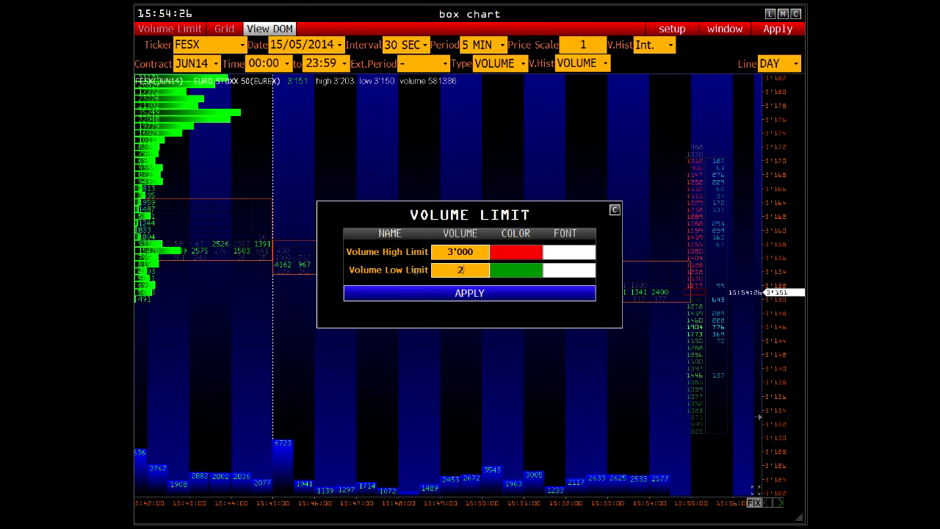
pyautogui.click(437, 298)
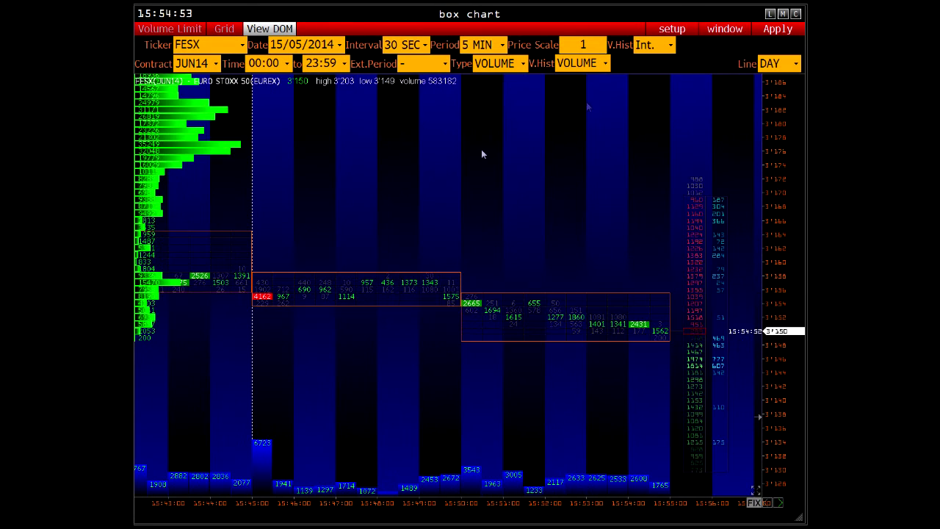
pyautogui.rightClick(433, 168)
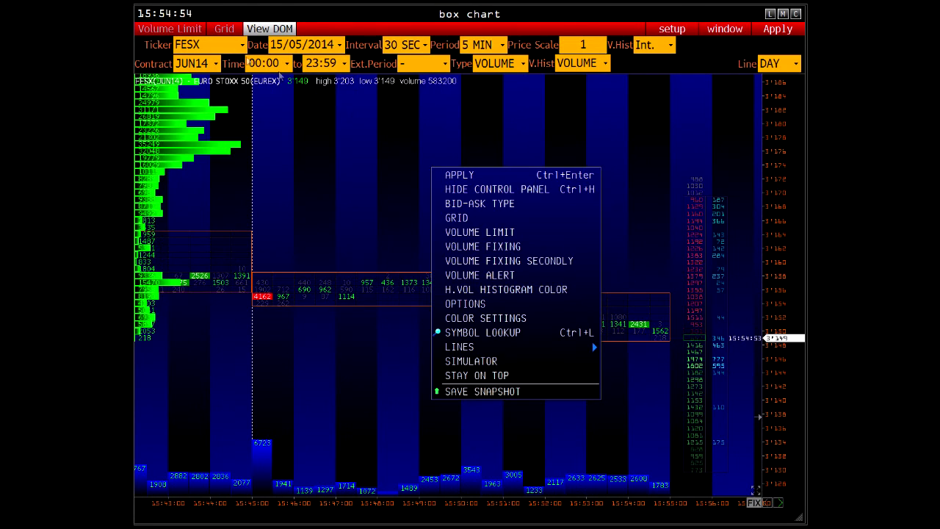
pyautogui.click(516, 179)
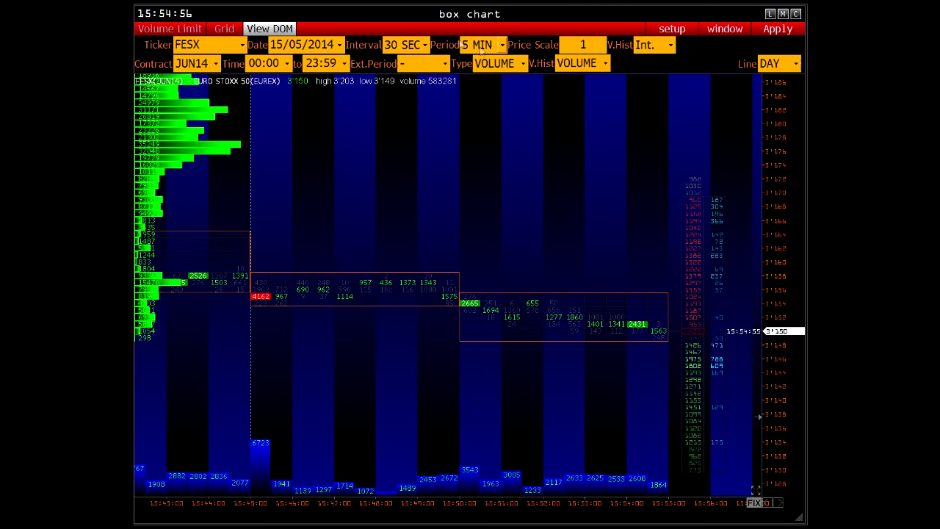
# Close the box chart window, then open a classic profile and load its 6E JUN14 data.
pyautogui.click(796, 14)
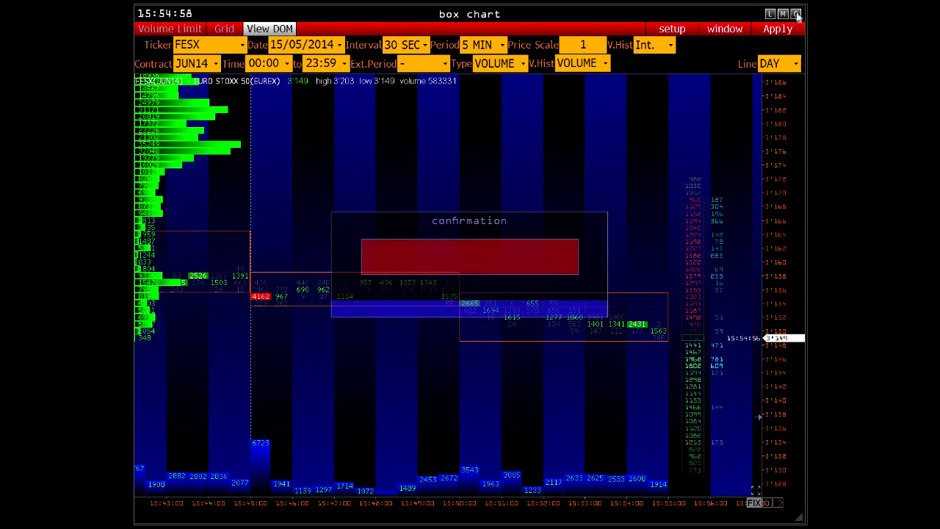
pyautogui.click(403, 307)
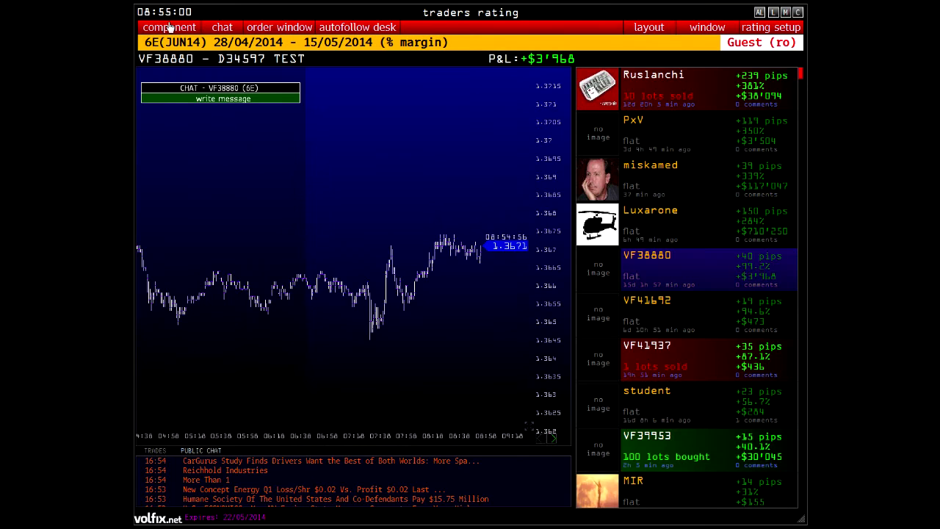
pyautogui.click(169, 27)
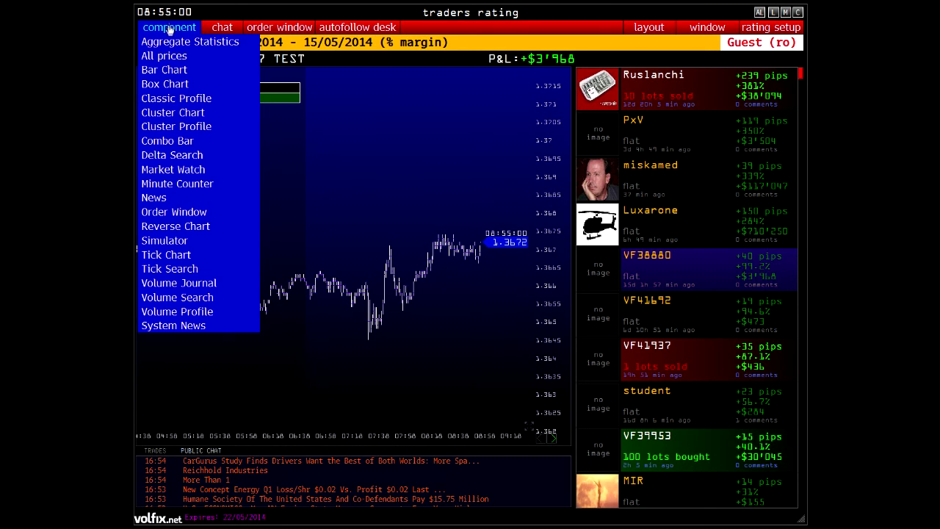
pyautogui.click(166, 99)
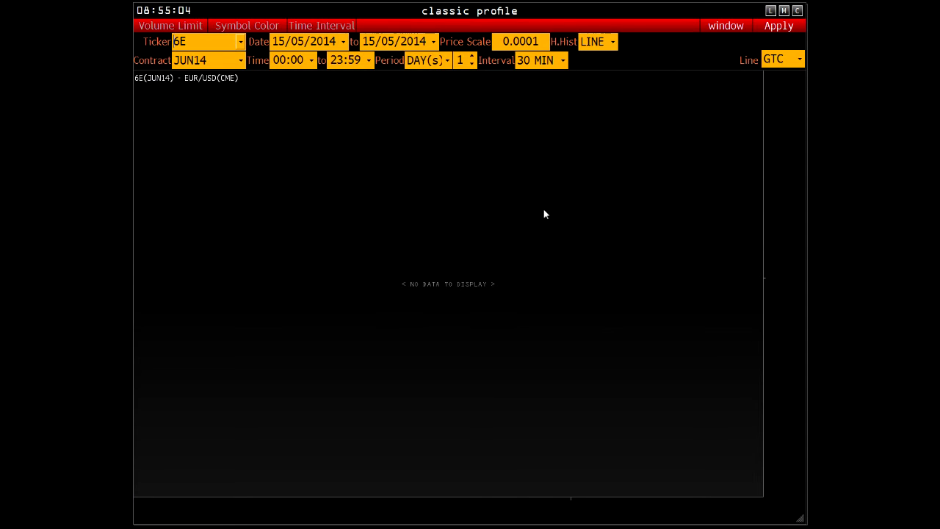
pyautogui.click(787, 26)
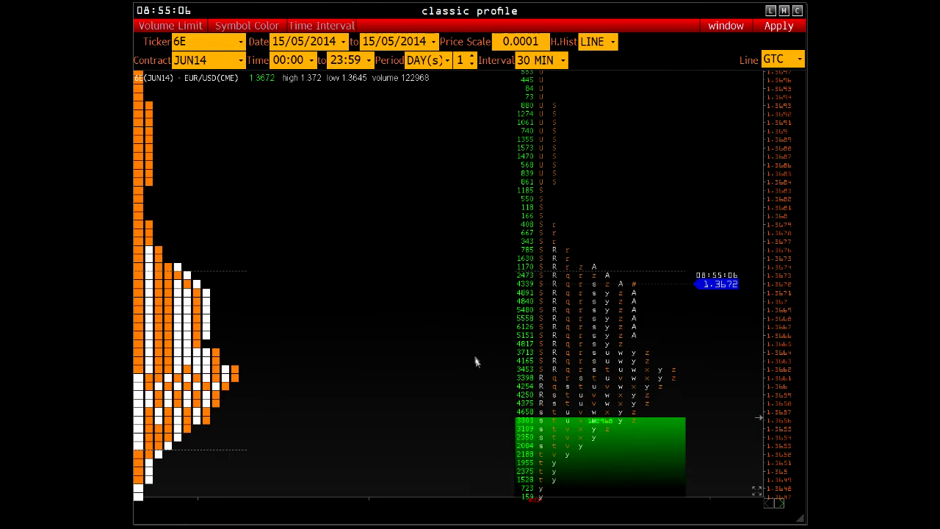
# Set the classic profile's start date to 05/05/2014 and apply it.
pyautogui.click(343, 41)
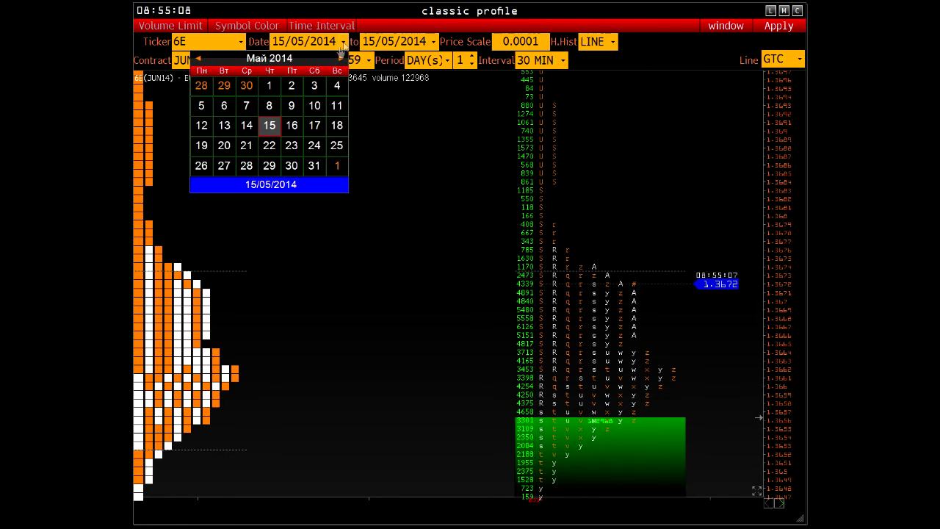
pyautogui.click(202, 105)
pyautogui.click(785, 28)
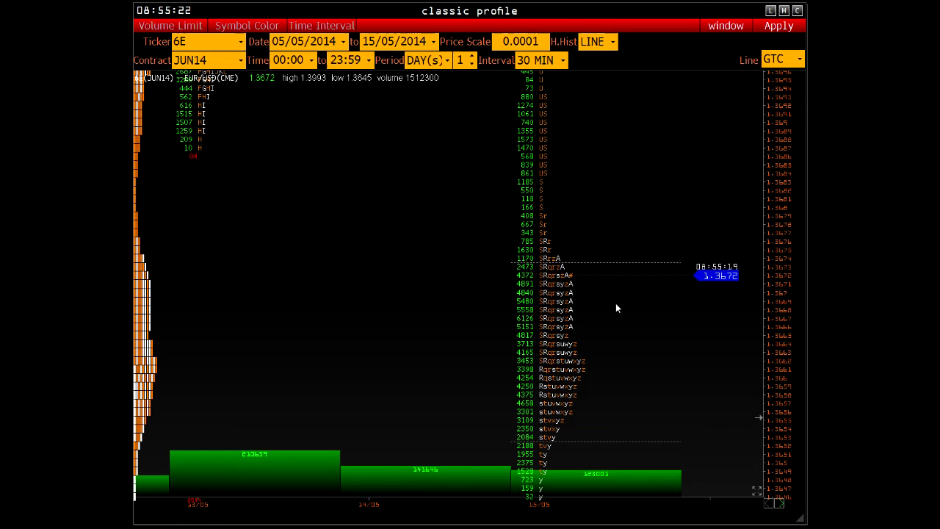
# View the classic profile's available commands and its Volume Limit settings, then close them without changes.
pyautogui.rightClick(458, 167)
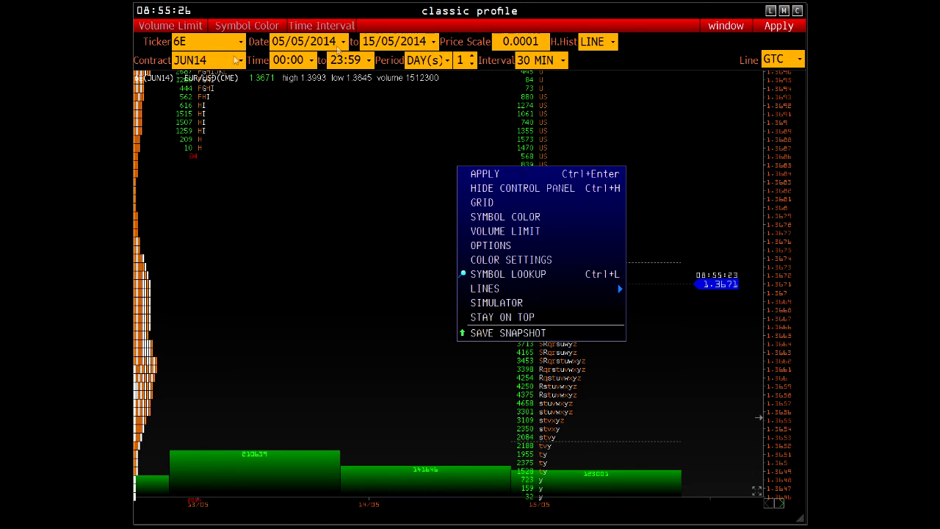
pyautogui.click(170, 29)
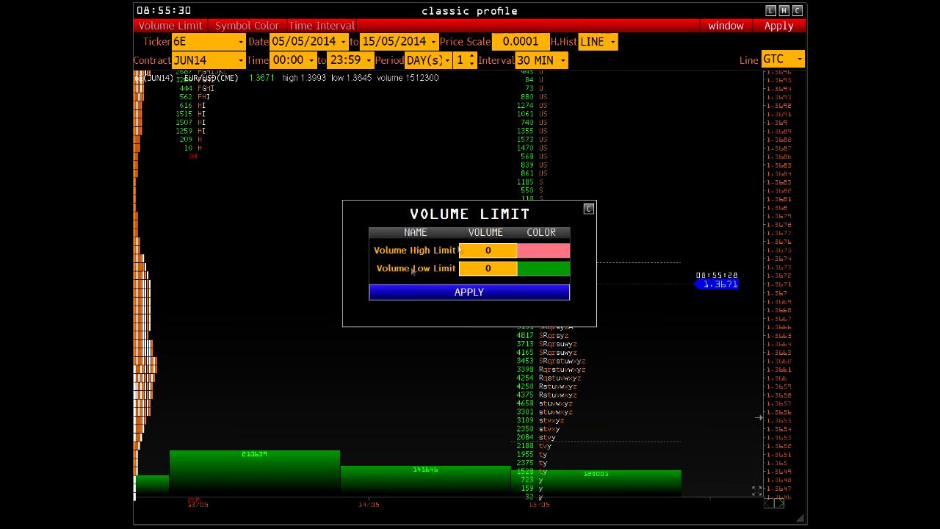
pyautogui.click(589, 210)
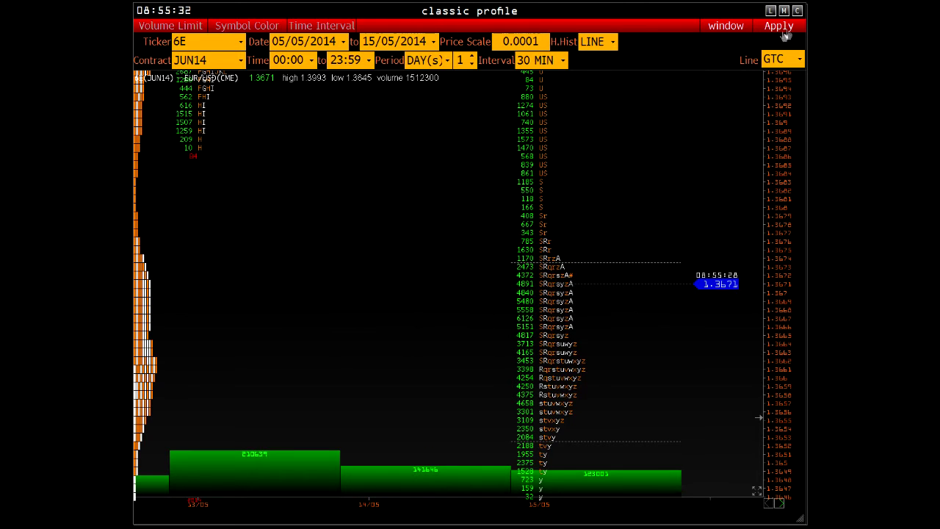
# Close the classic profile window, then open a cluster chart and load its 6E JUN14 data for 15/05/2014.
pyautogui.click(797, 11)
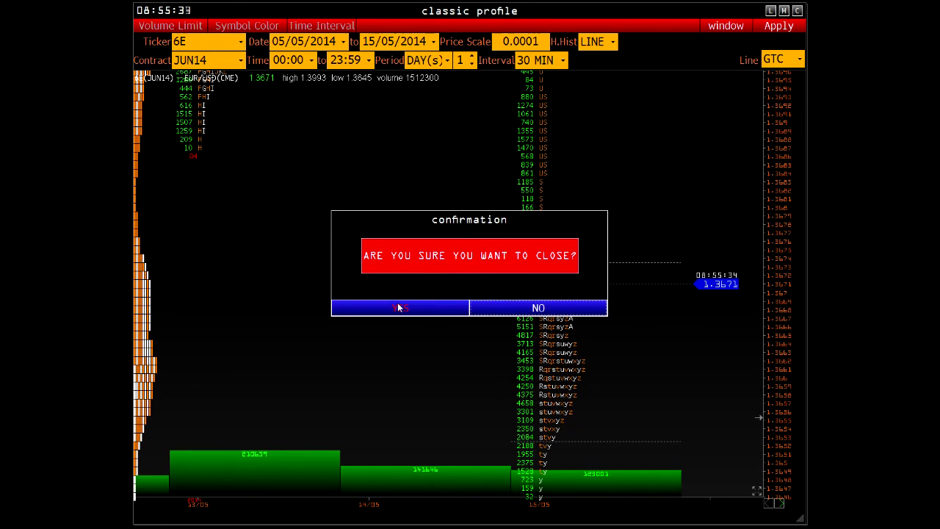
pyautogui.click(391, 308)
pyautogui.click(169, 27)
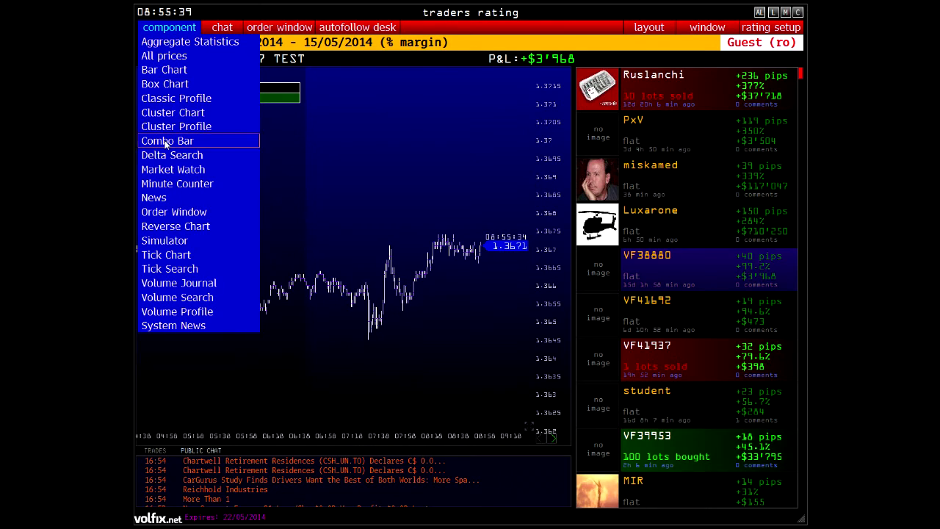
pyautogui.click(170, 114)
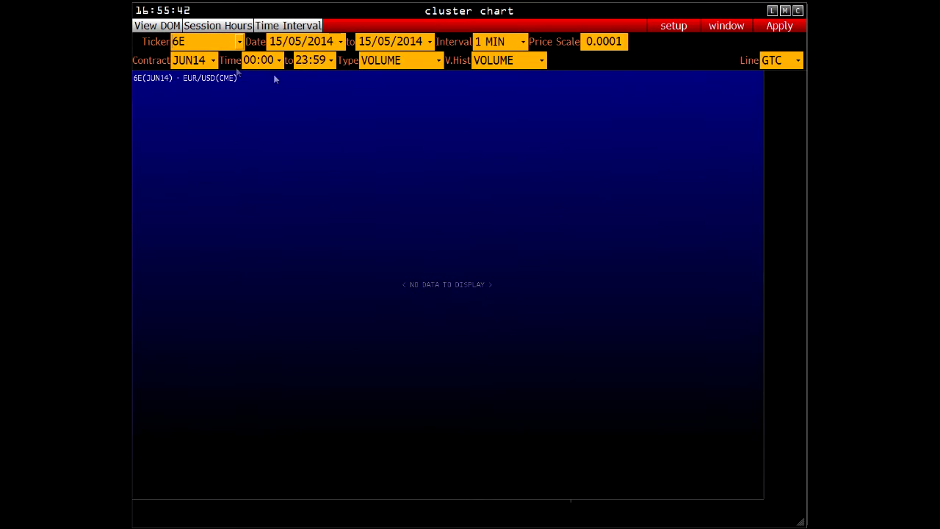
pyautogui.click(766, 26)
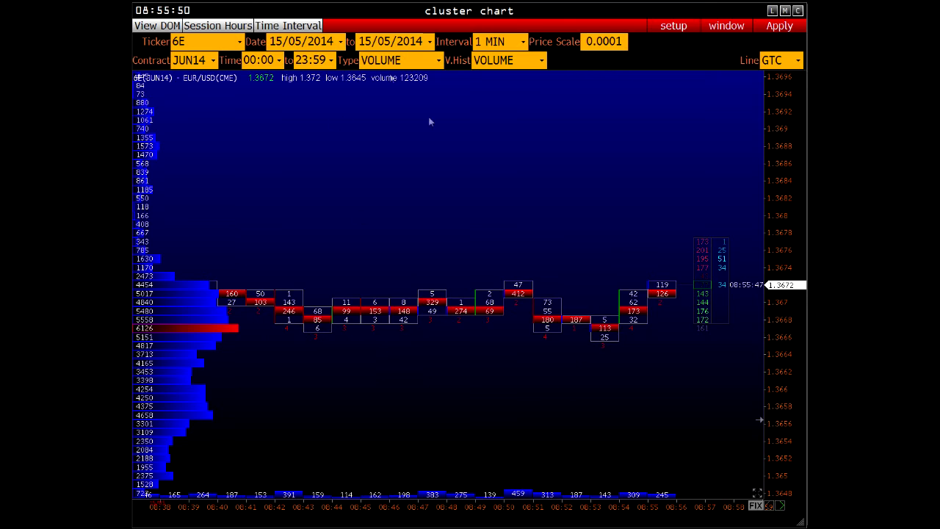
# Set the cluster chart's interval to 15 MIN, then open its Volume Limit filter settings.
pyautogui.click(517, 43)
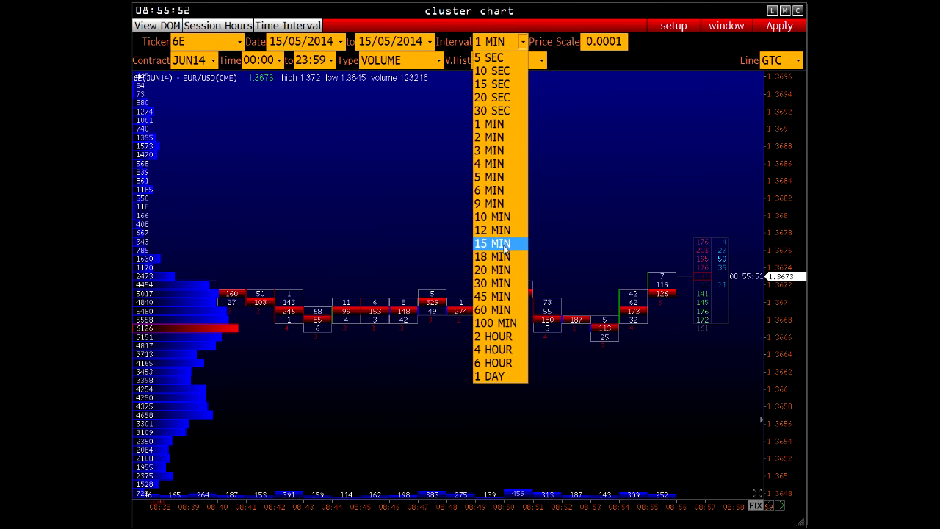
pyautogui.click(505, 247)
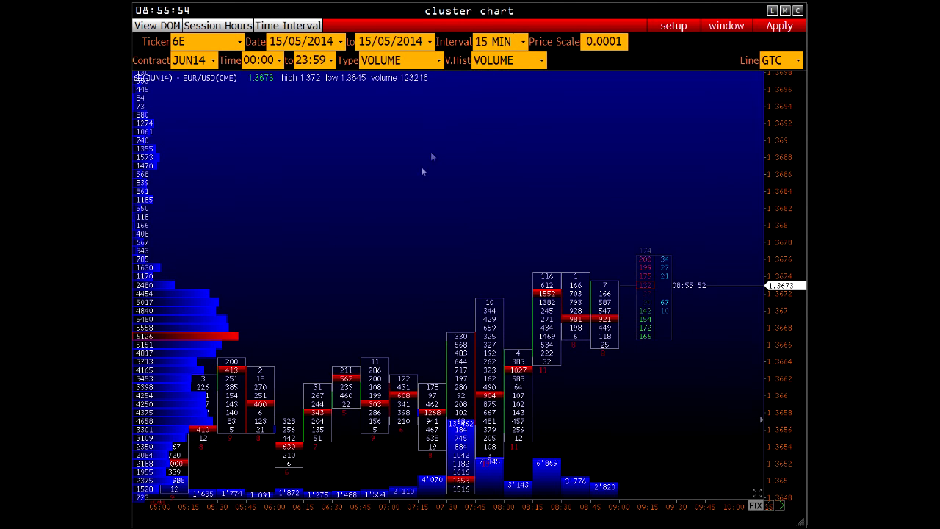
pyautogui.rightClick(376, 121)
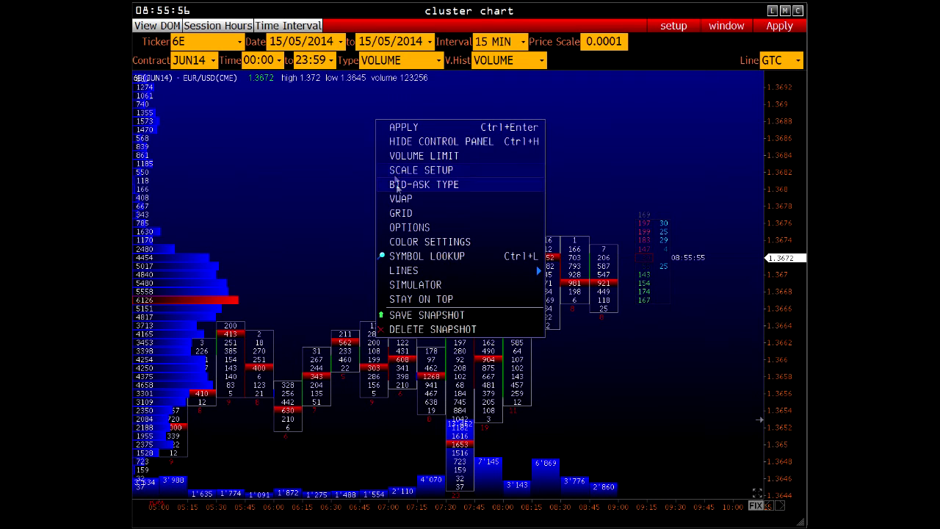
pyautogui.click(403, 156)
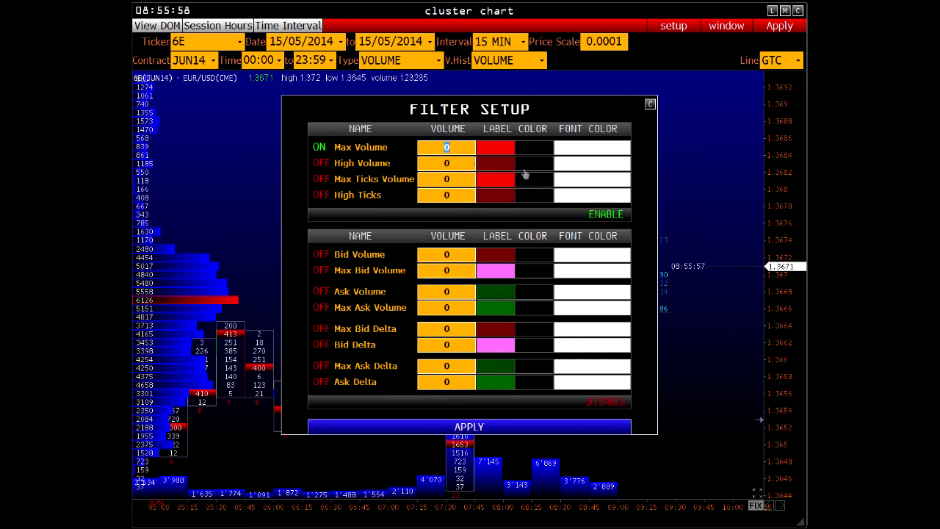
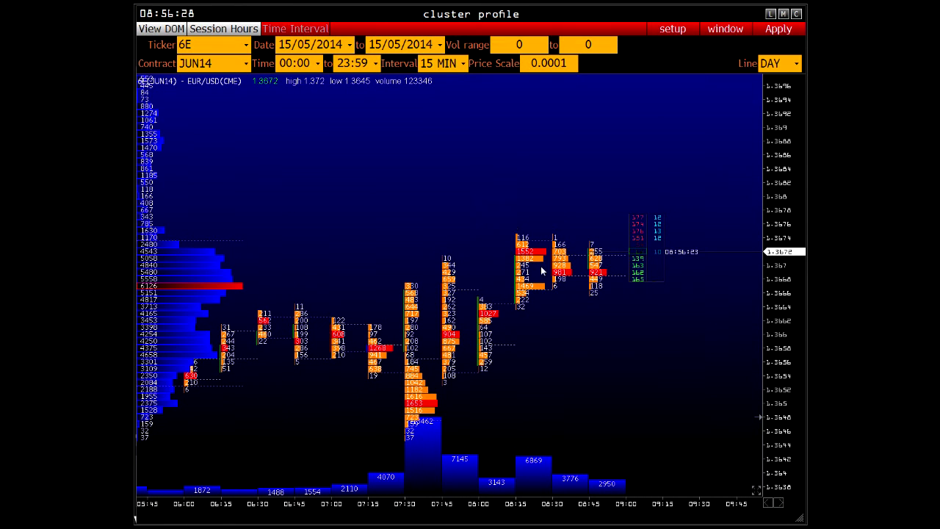
# Set the cluster profile's start date to 28/04/2014 and apply it.
pyautogui.click(777, 503)
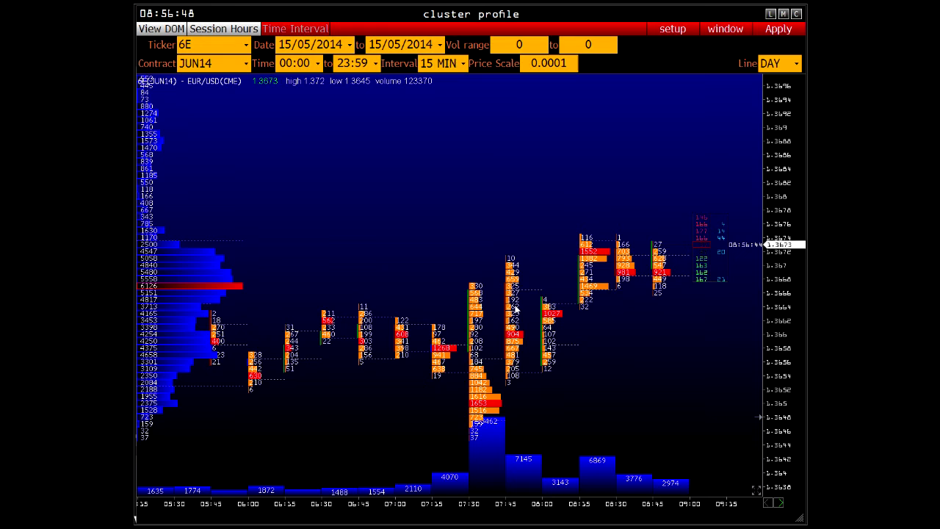
pyautogui.click(481, 505)
pyautogui.click(350, 46)
pyautogui.click(207, 88)
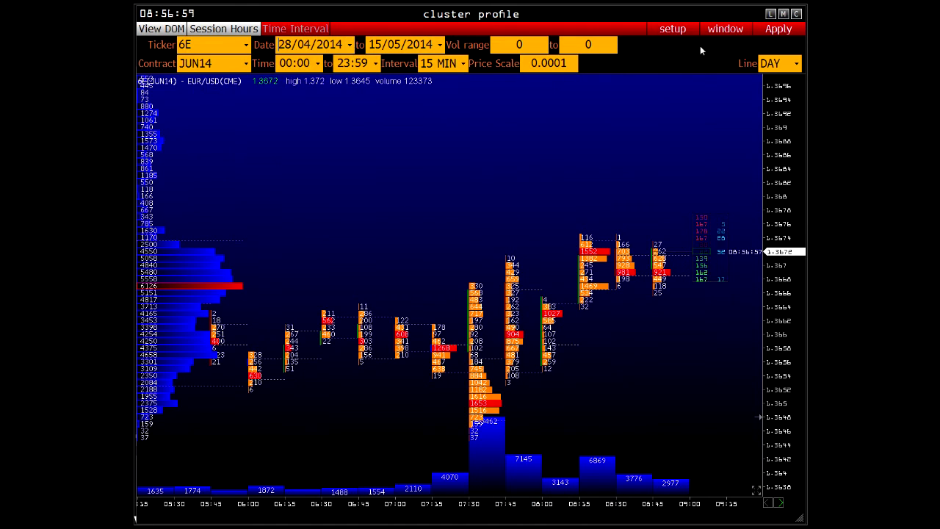
pyautogui.click(777, 28)
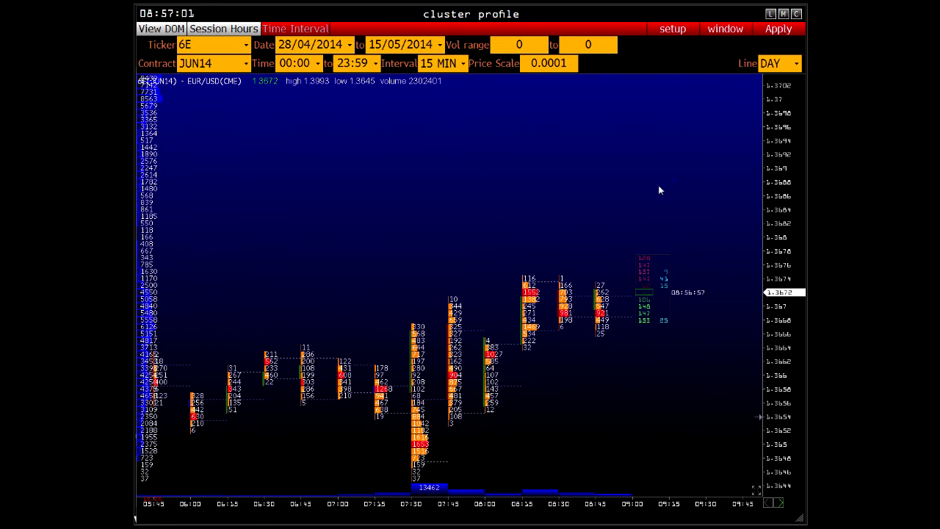
# Explore the cluster profile by compressing and resetting its scale and moving between earlier and latest data.
pyautogui.moveTo(247, 504); pyautogui.dragTo(568, 510)
pyautogui.scroll(5, 485, 300)
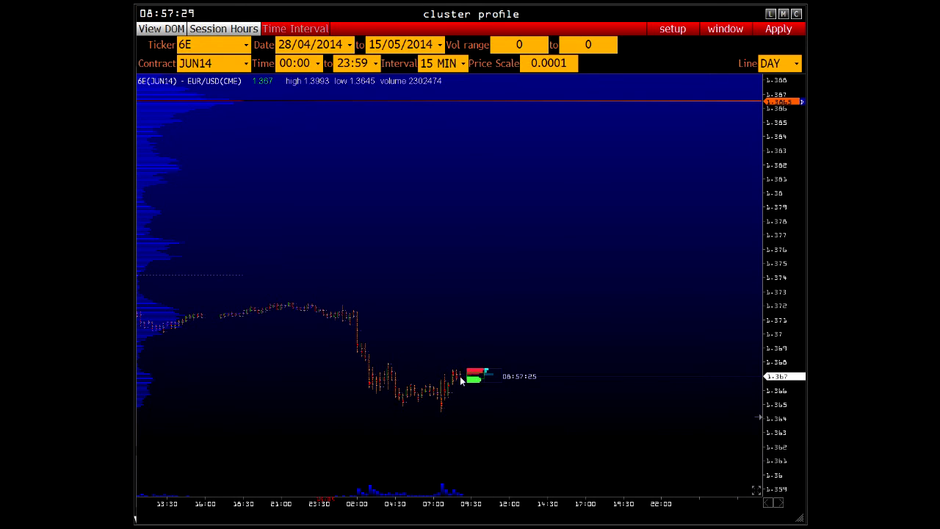
pyautogui.click(757, 491)
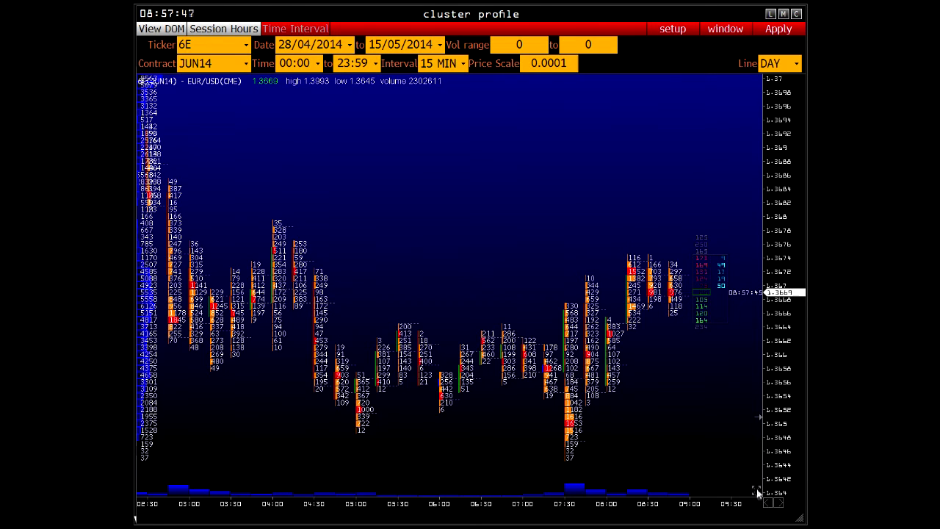
pyautogui.click(767, 505)
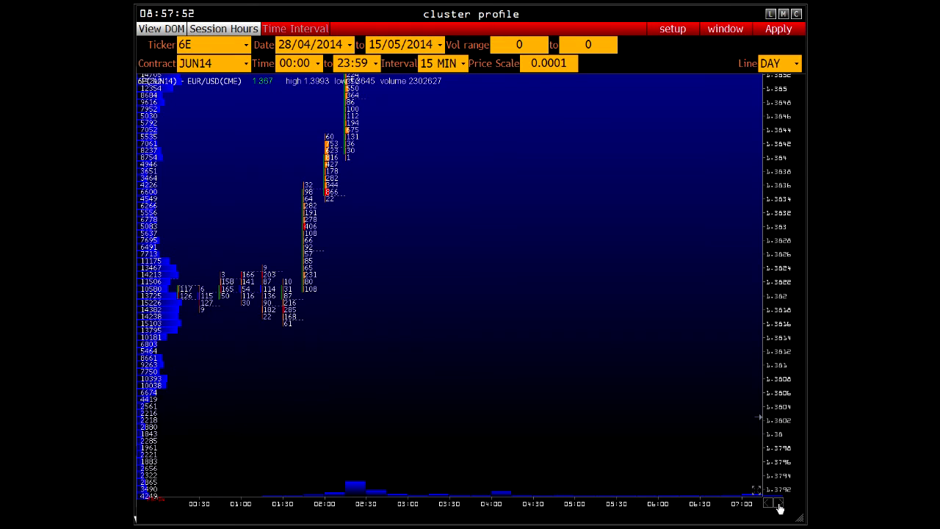
pyautogui.click(779, 506)
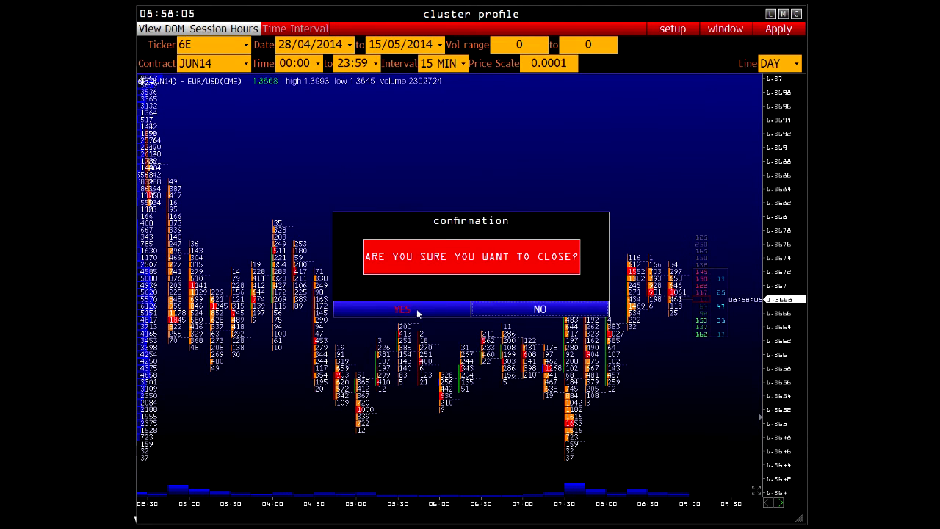
# Close the cluster profile window, then open a combo bar chart and load its weekly ES JUN14 data.
pyautogui.click(402, 309)
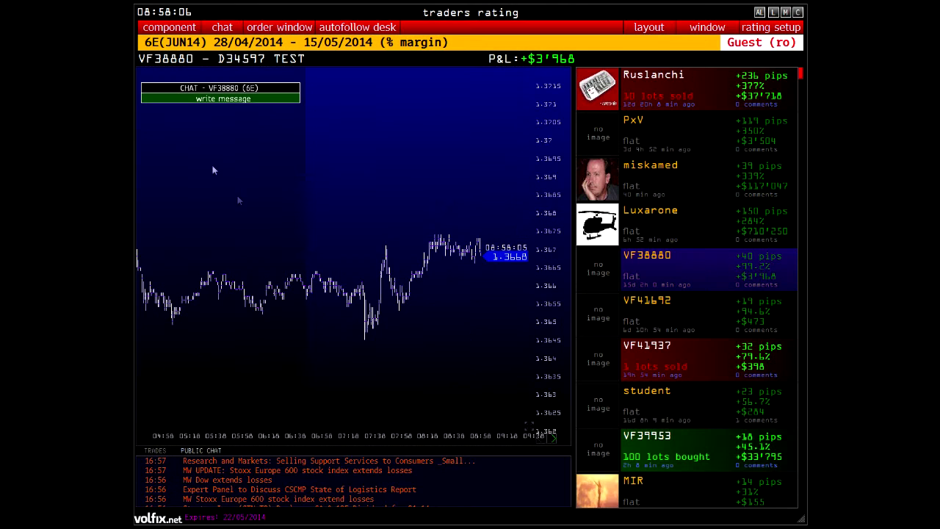
pyautogui.click(158, 28)
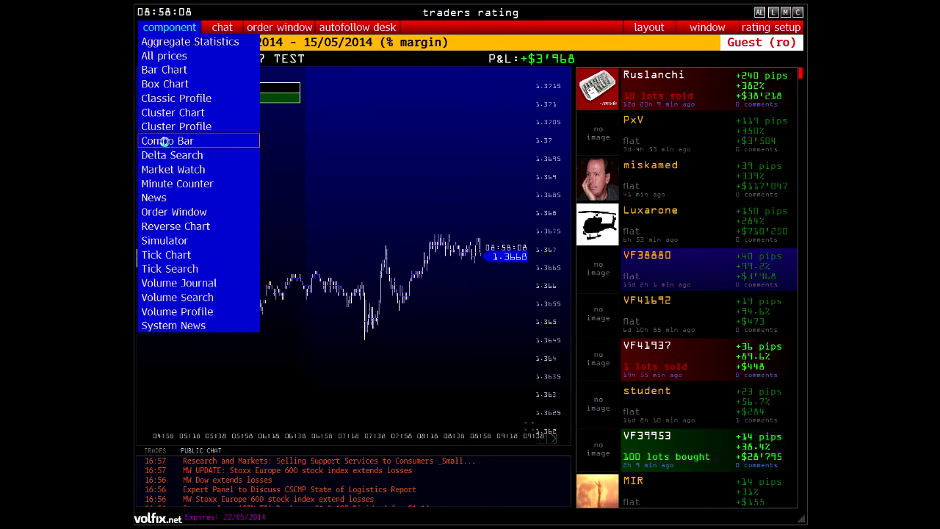
pyautogui.click(168, 140)
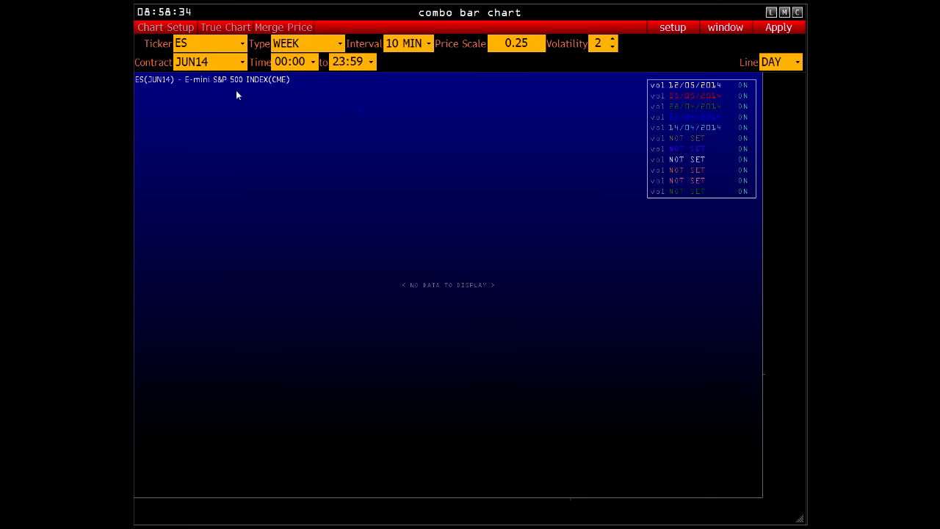
pyautogui.click(777, 33)
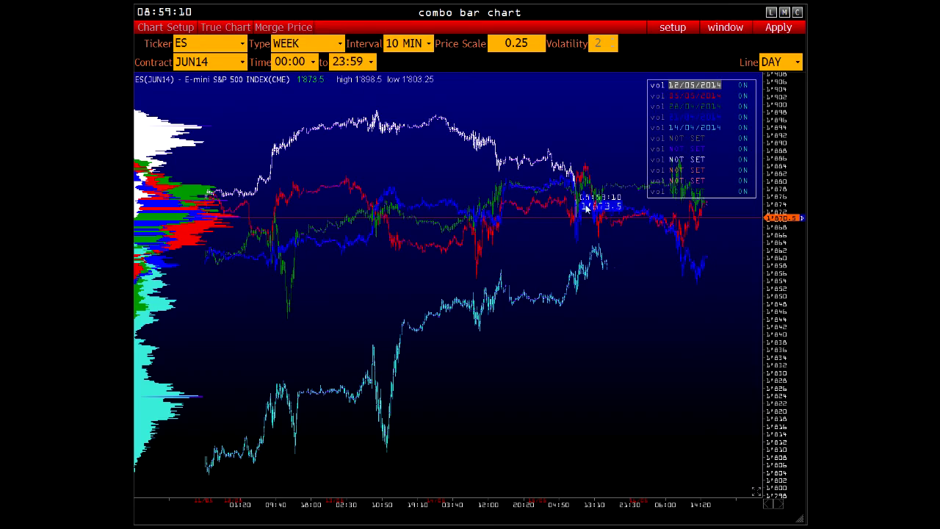
# View the combo bar chart's available types and its Chart List of dates, colors and contracts, then close the list.
pyautogui.click(757, 493)
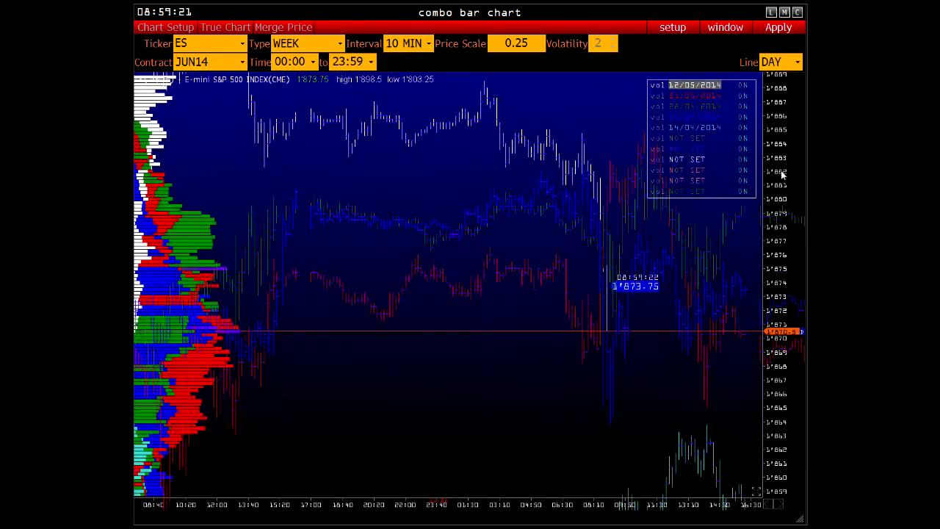
pyautogui.scroll(-2, 294, 502)
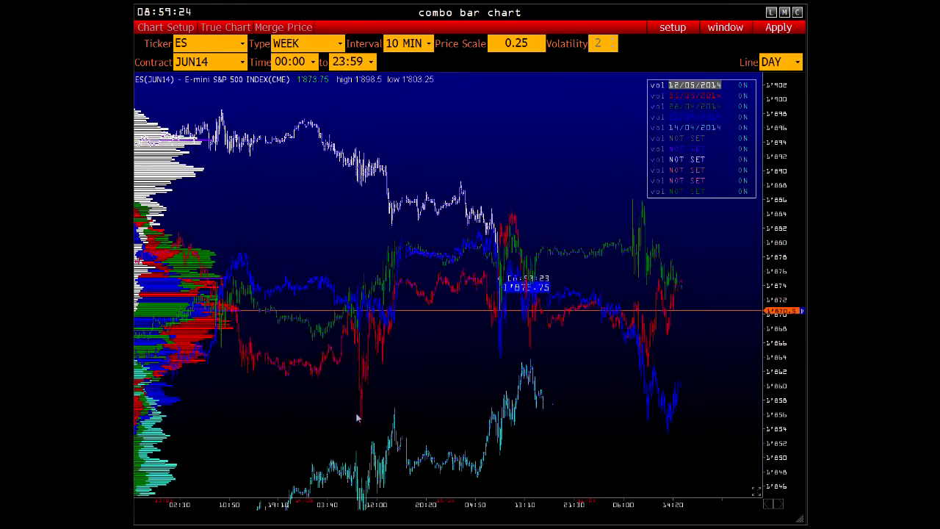
pyautogui.scroll(-2, 340, 504)
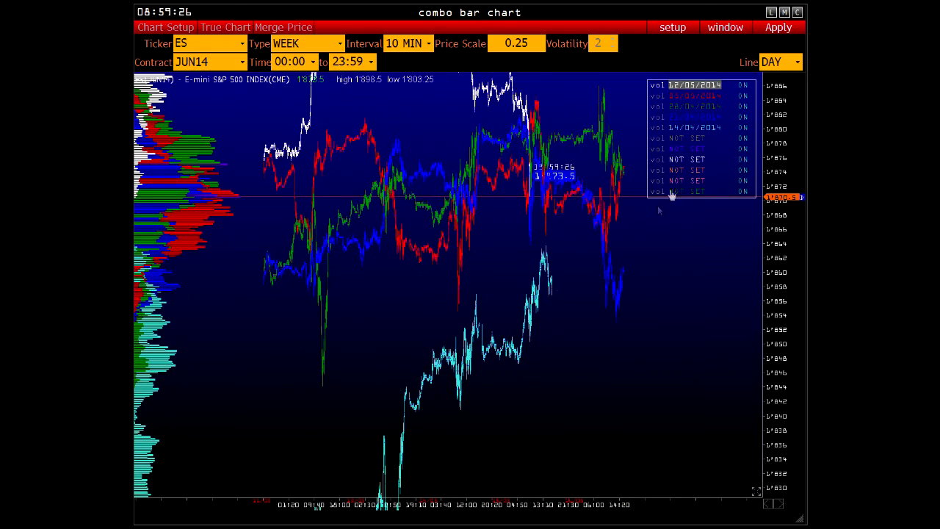
pyautogui.scroll(-2, 772, 135)
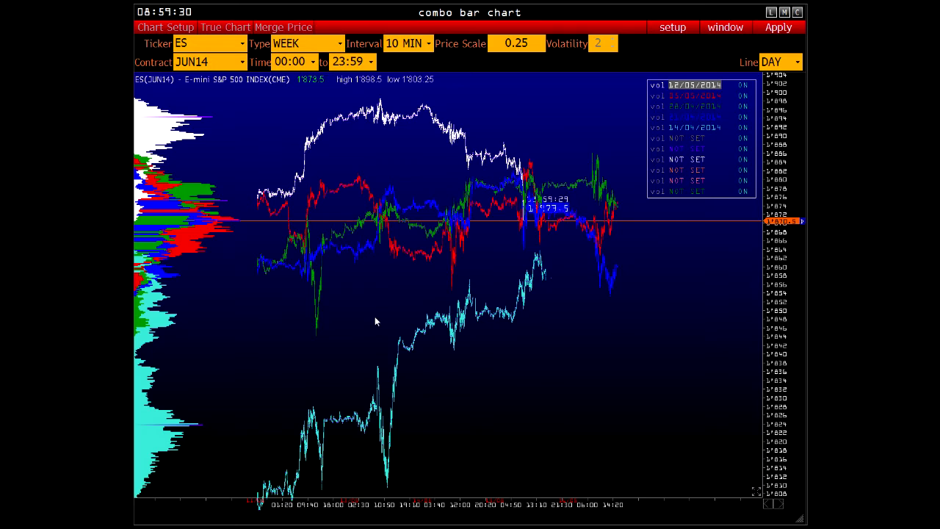
pyautogui.click(340, 45)
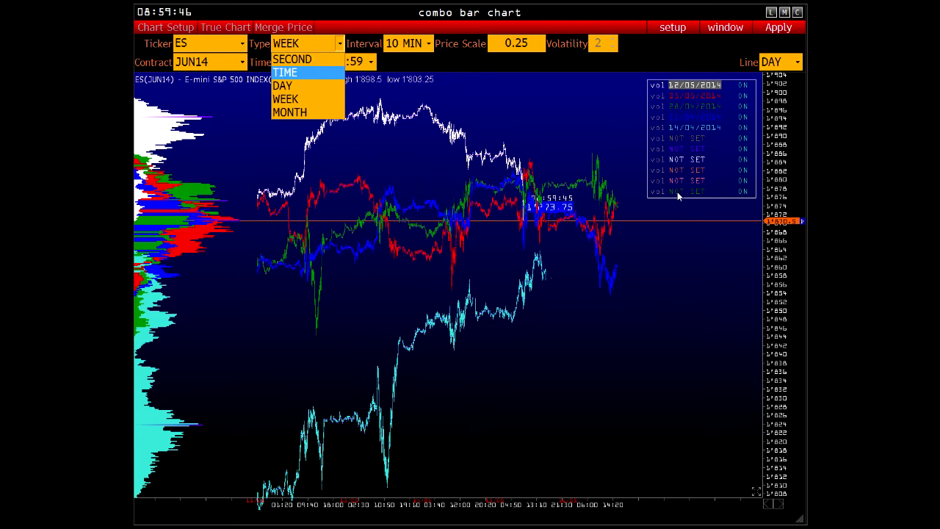
pyautogui.click(695, 106)
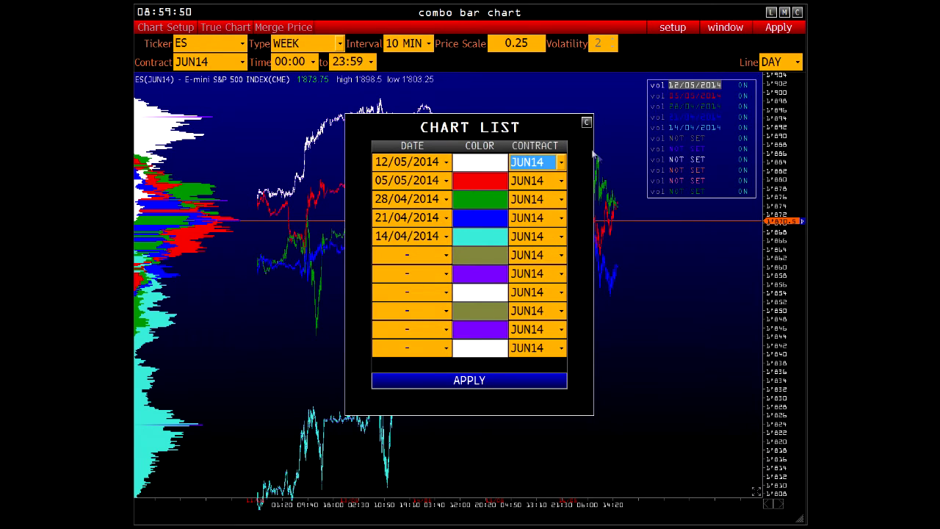
pyautogui.click(585, 124)
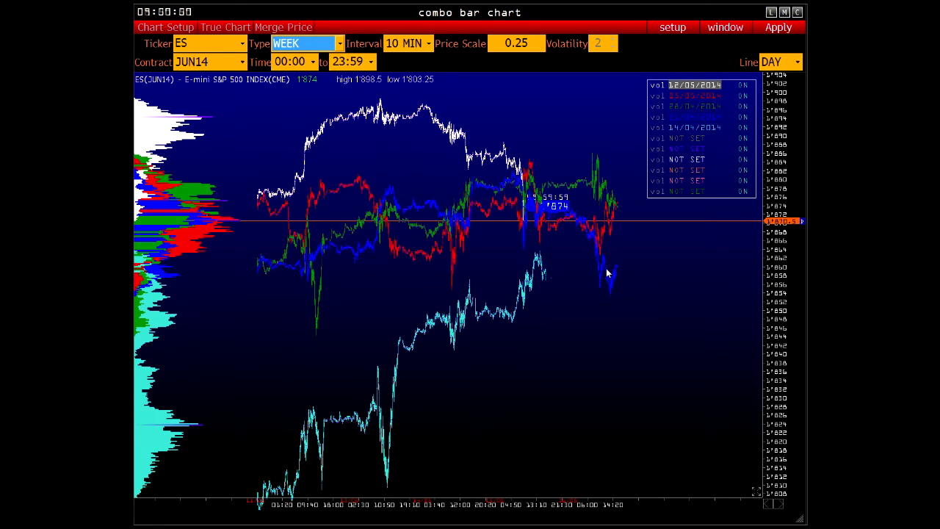
# Close the combo bar chart window and open the Delta Search component.
pyautogui.click(796, 13)
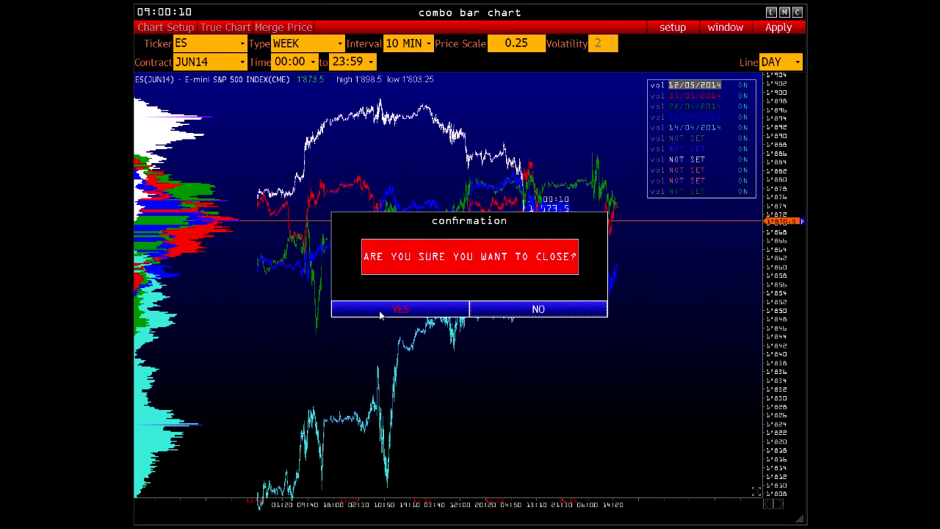
pyautogui.click(399, 309)
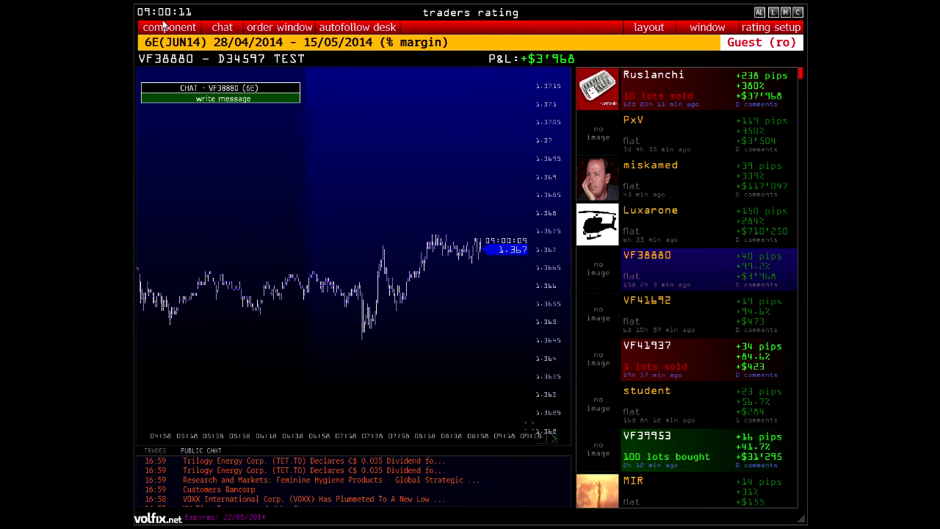
pyautogui.click(166, 27)
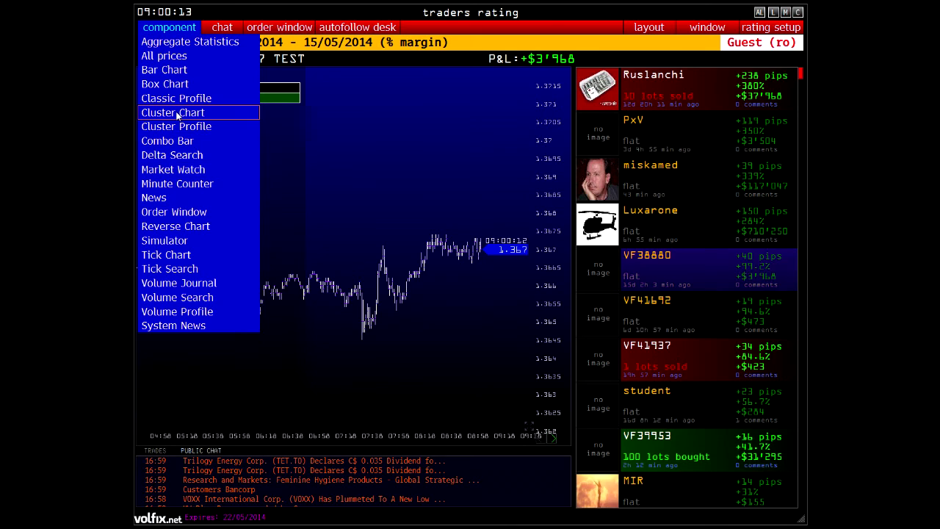
pyautogui.click(171, 156)
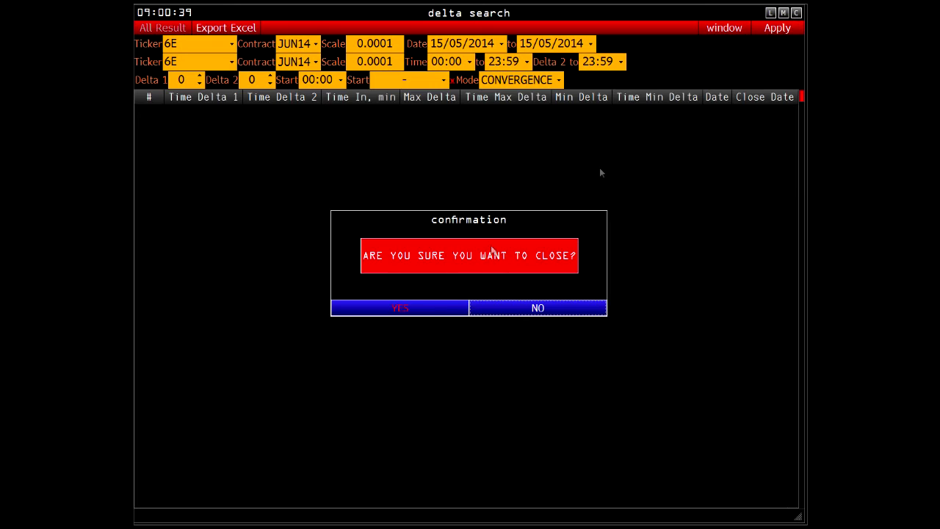
# Close the delta search window and open the Market Watch component.
pyautogui.click(407, 308)
pyautogui.click(169, 28)
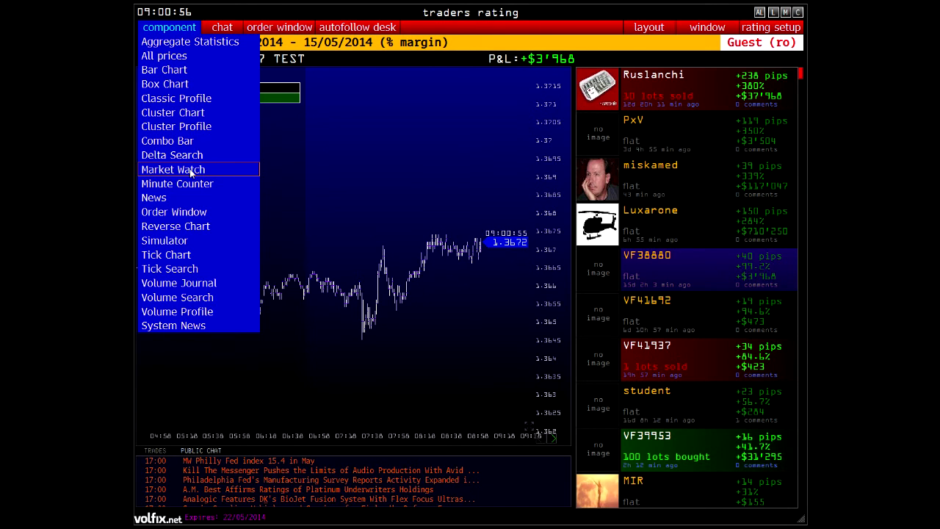
pyautogui.click(189, 170)
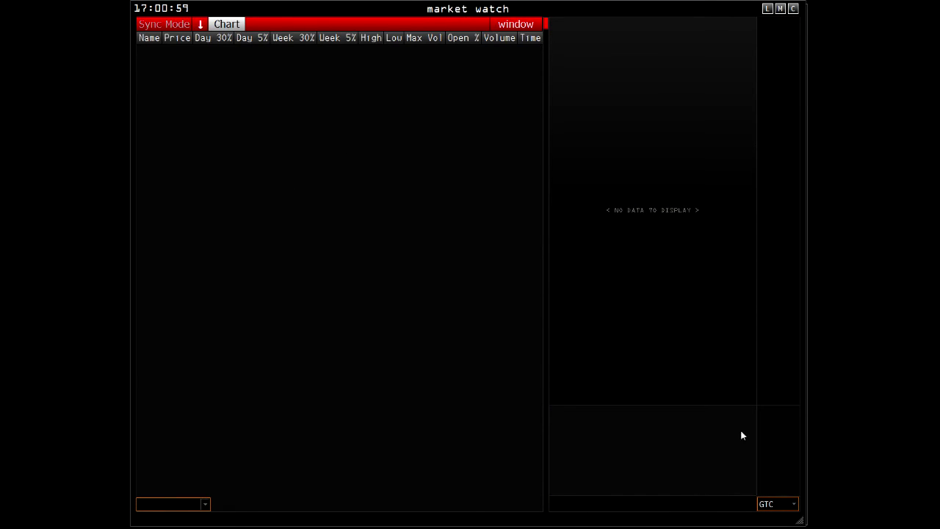
# Add the EUREX tickers group to the market watch list and display the chart of FESX.
pyautogui.rightClick(259, 163)
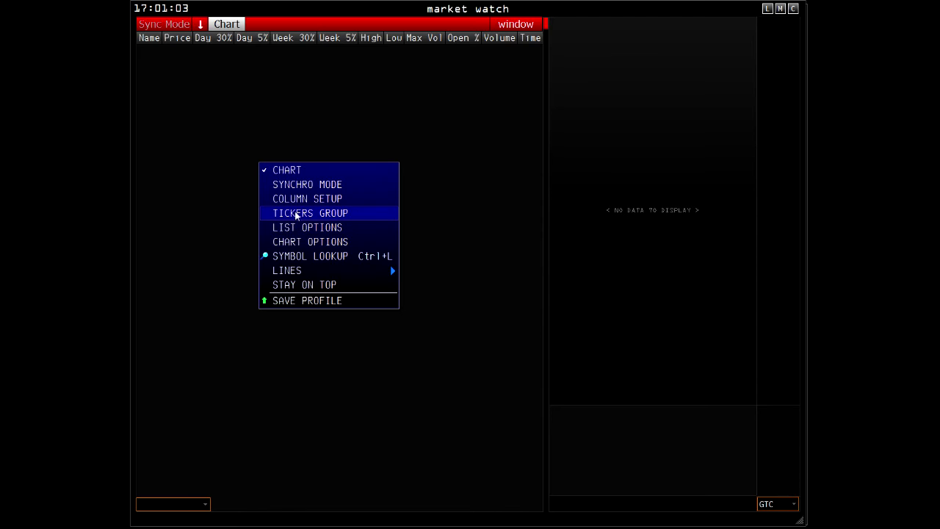
pyautogui.click(293, 214)
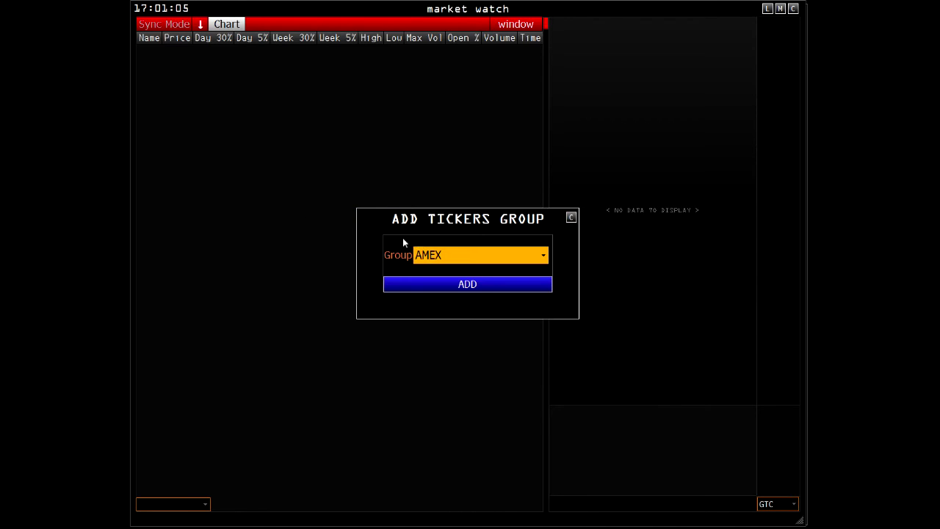
pyautogui.click(463, 253)
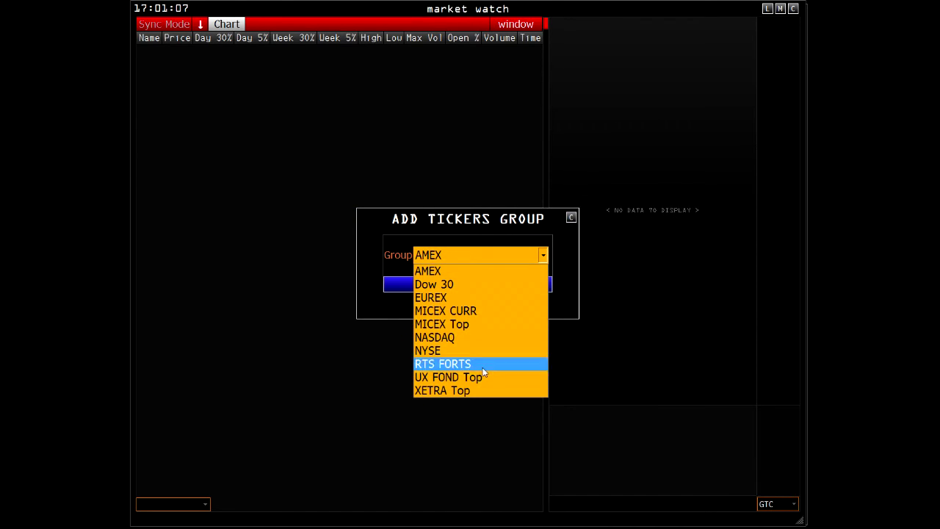
pyautogui.click(445, 284)
pyautogui.click(488, 258)
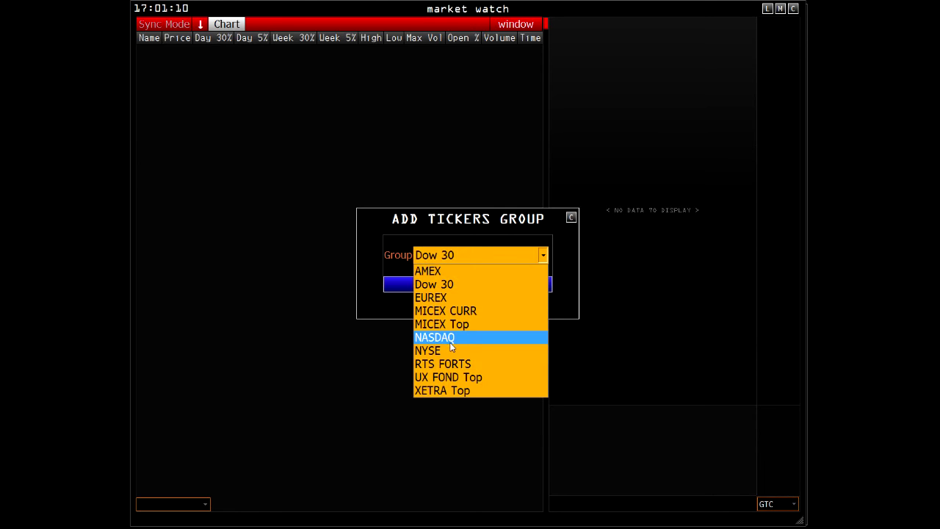
pyautogui.click(448, 298)
pyautogui.click(447, 290)
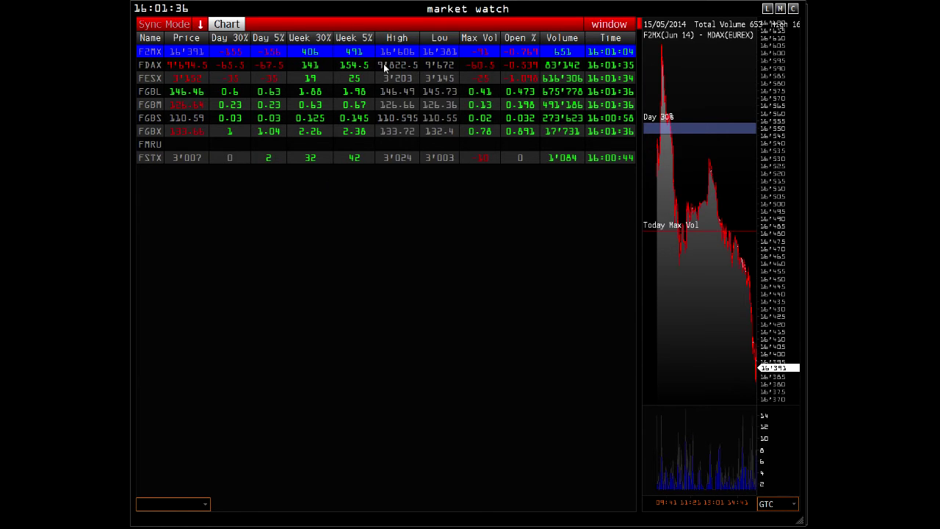
pyautogui.click(205, 78)
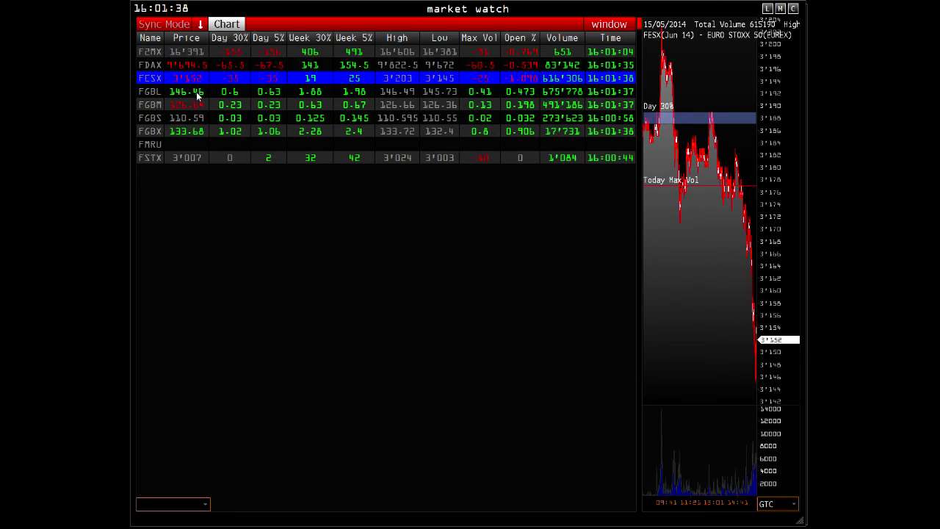
# Add the individual tickers ES and NQ to the market watch list.
pyautogui.click(166, 504)
pyautogui.write('es')
pyautogui.press('Return')
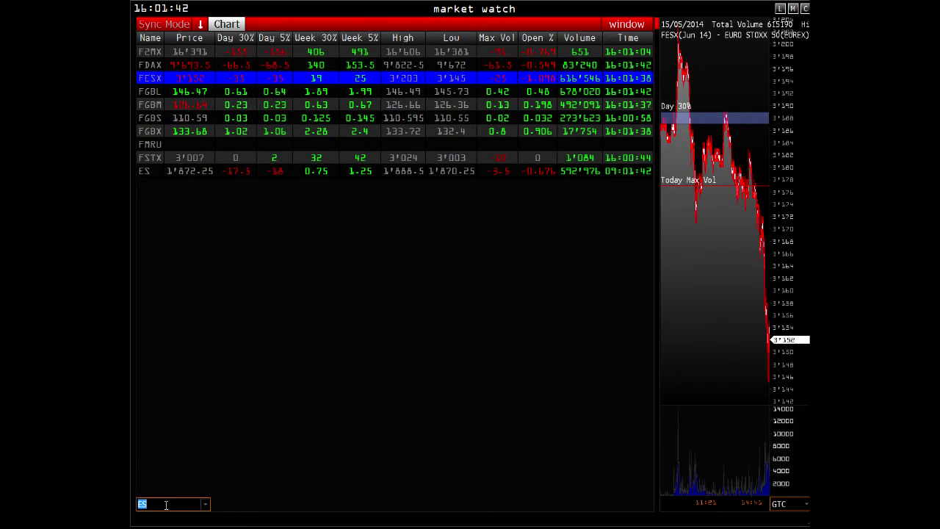
pyautogui.write('nq')
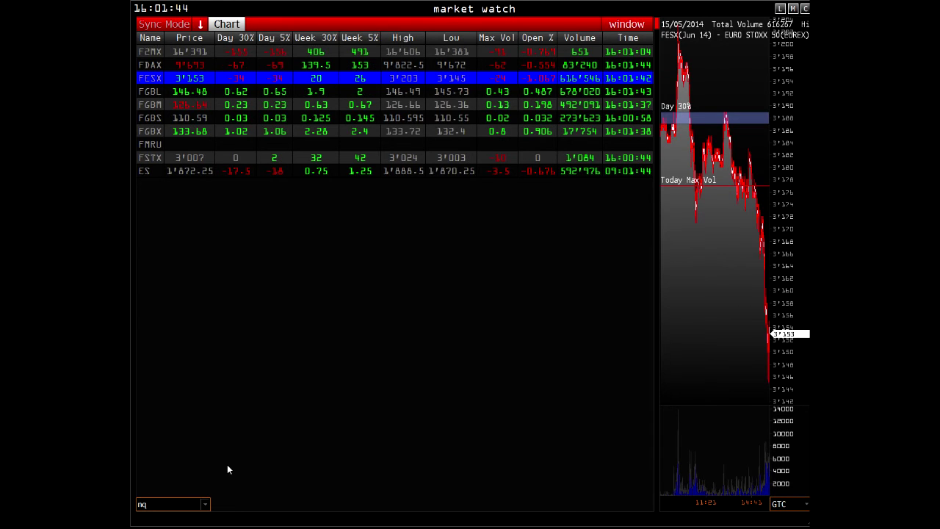
pyautogui.press('Return')
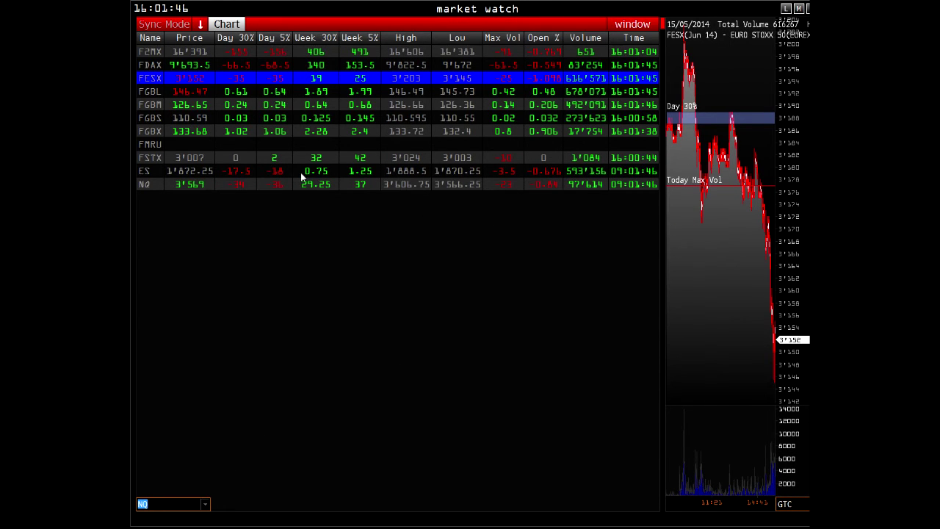
# View the ticker, chart and line options available for the market watch list, then dismiss them.
pyautogui.rightClick(306, 300)
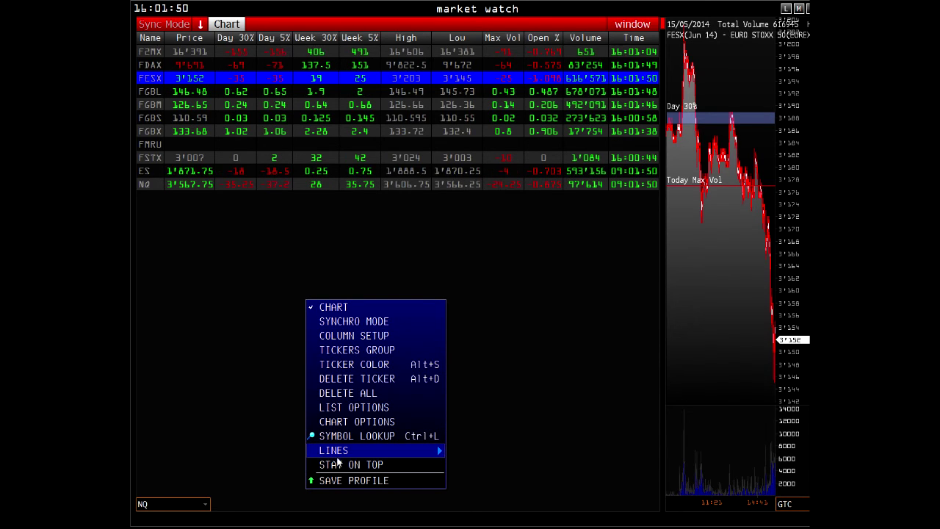
pyautogui.moveTo(338, 455)
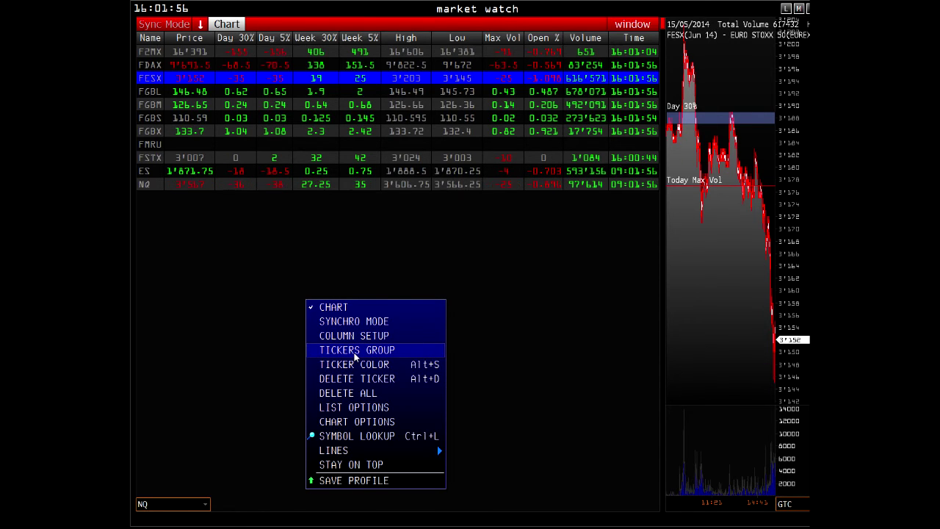
pyautogui.click(522, 307)
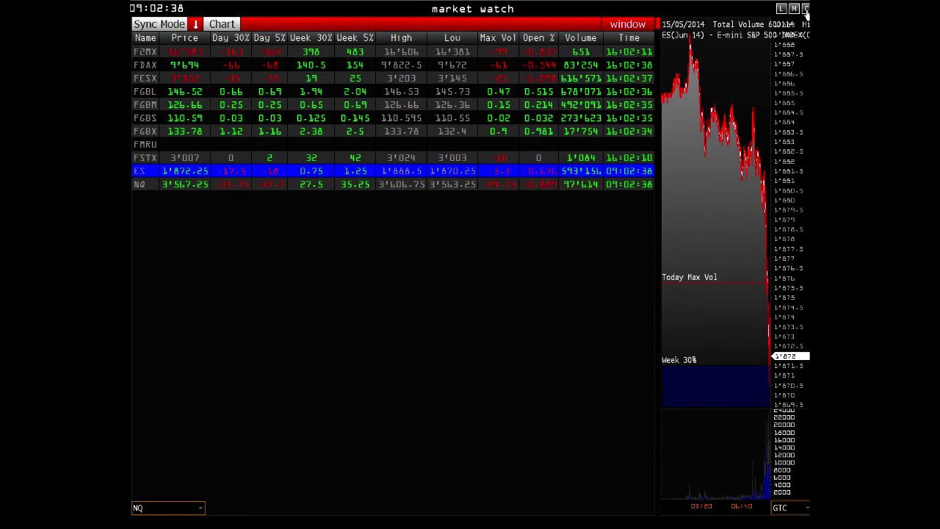
# Close the market watch window and open the Minute Counter component.
pyautogui.click(805, 9)
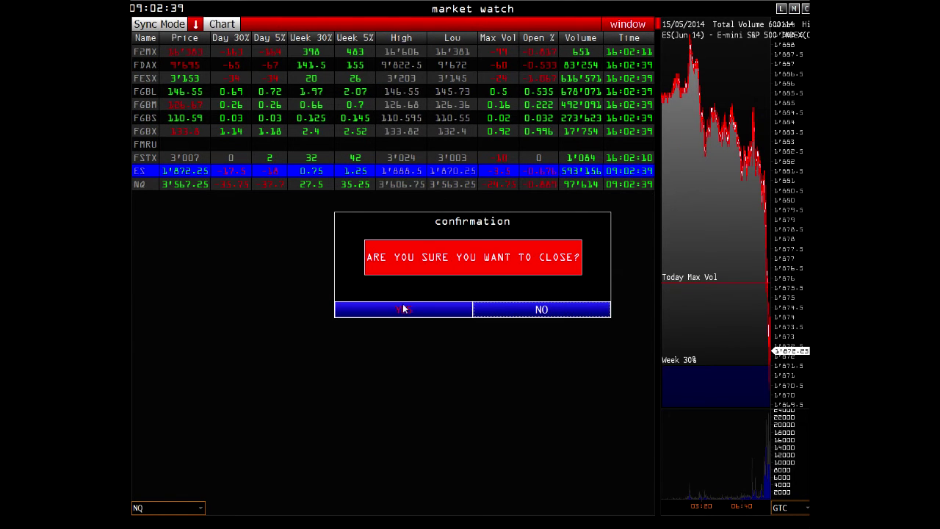
pyautogui.click(404, 307)
pyautogui.click(161, 30)
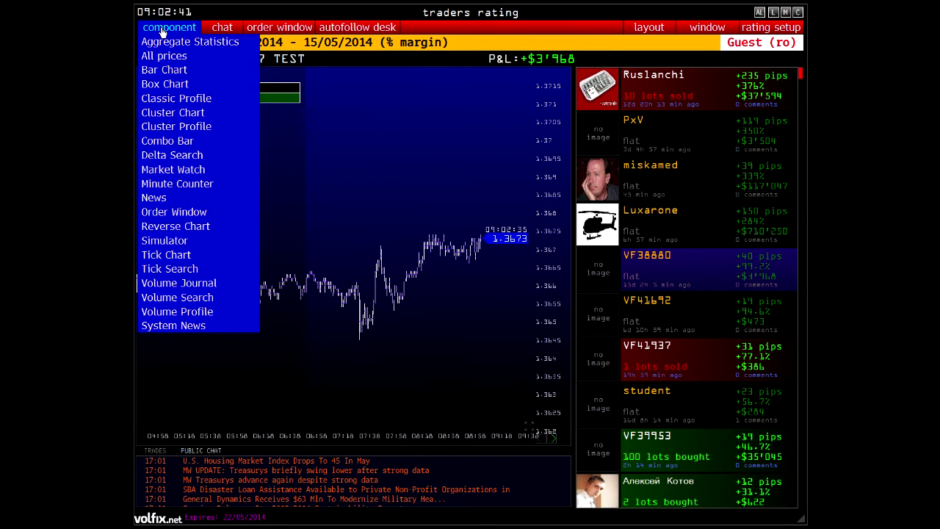
pyautogui.click(173, 186)
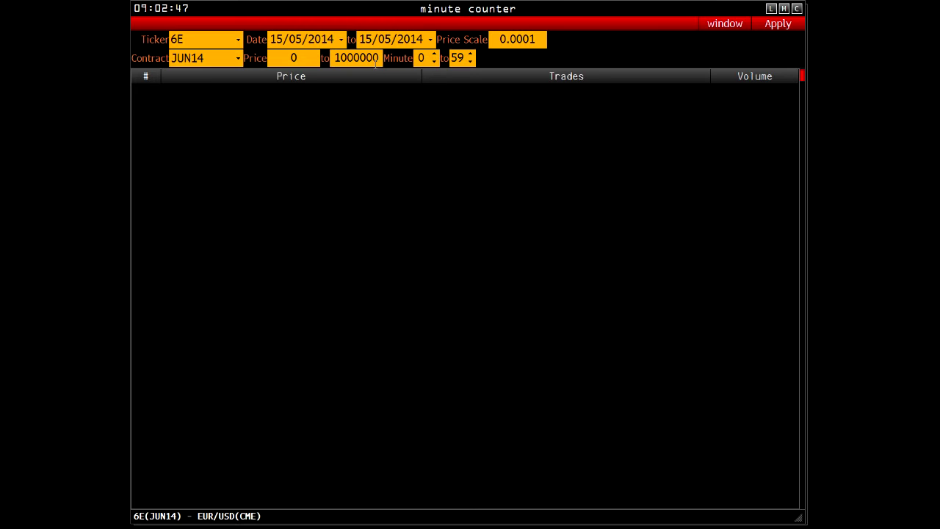
# Load the 6E JUN14 minute counter data, then restrict it to prices 1.36 to 1.37 and minutes 0 to 30.
pyautogui.click(761, 28)
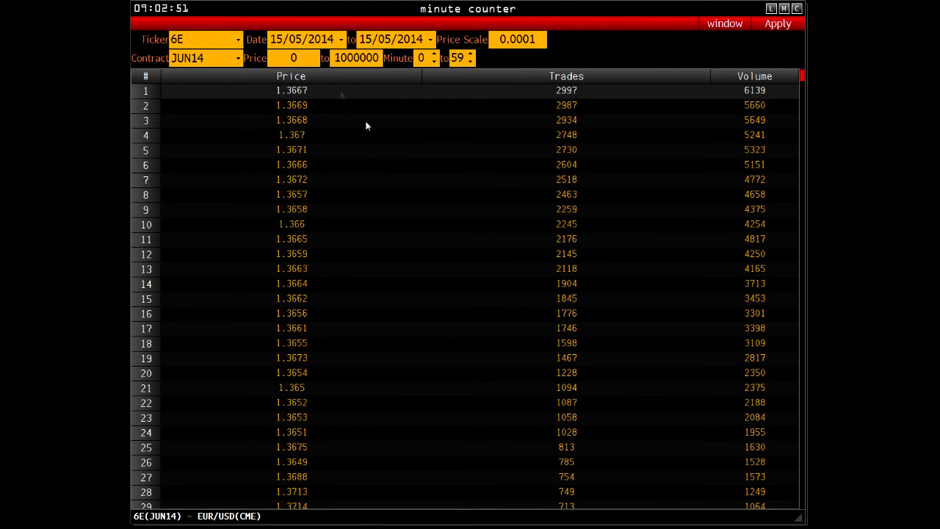
pyautogui.doubleClick(303, 61)
pyautogui.write('1.36')
pyautogui.press('Tab')
pyautogui.write('1.37')
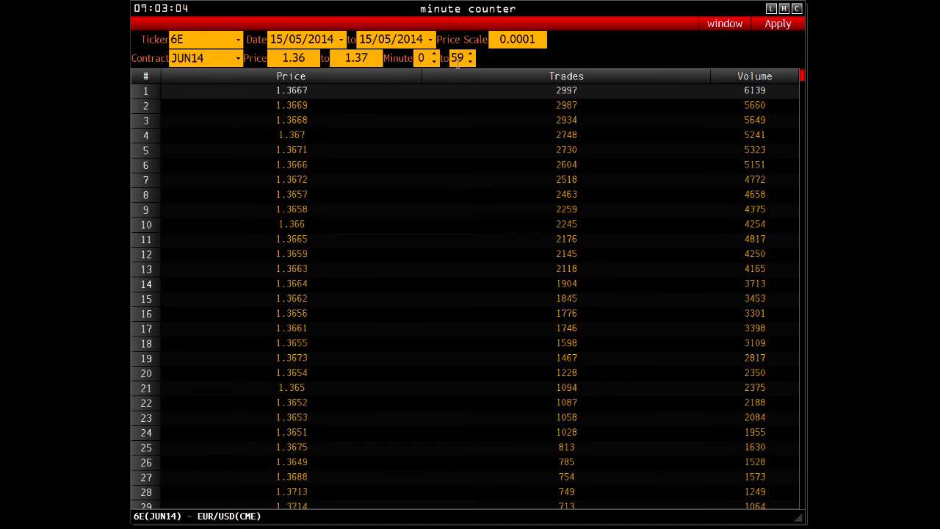
pyautogui.press('Tab')
pyautogui.press('Tab')
pyautogui.write('30')
pyautogui.click(781, 24)
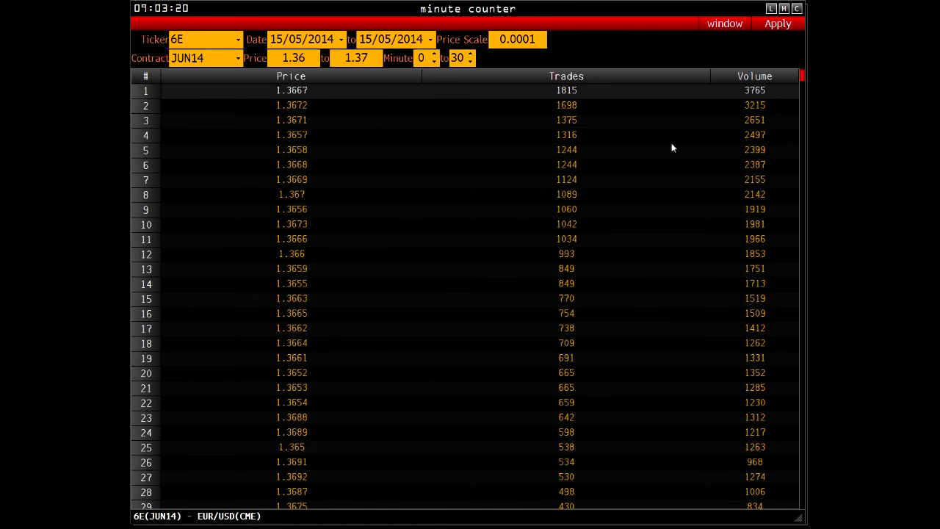
# Sort the minute counter results by price in both directions, then by volume in descending order.
pyautogui.click(311, 77)
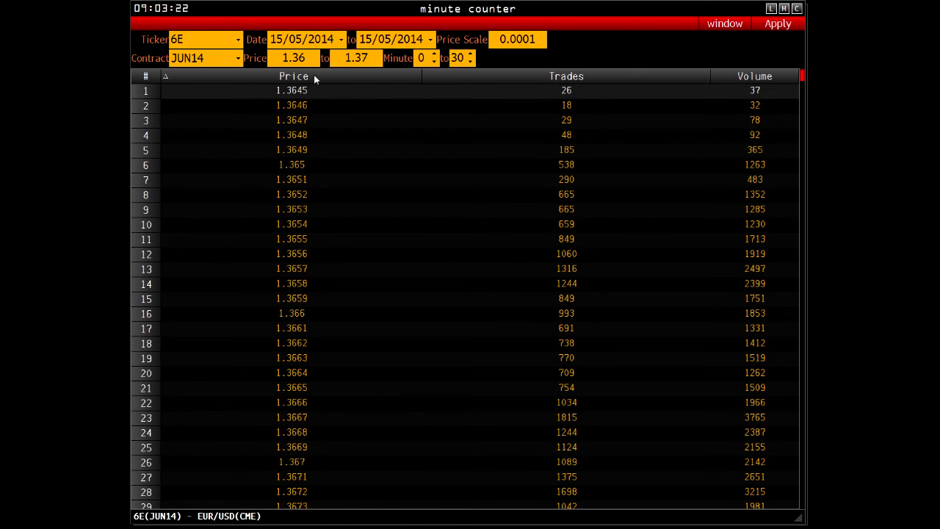
pyautogui.click(311, 77)
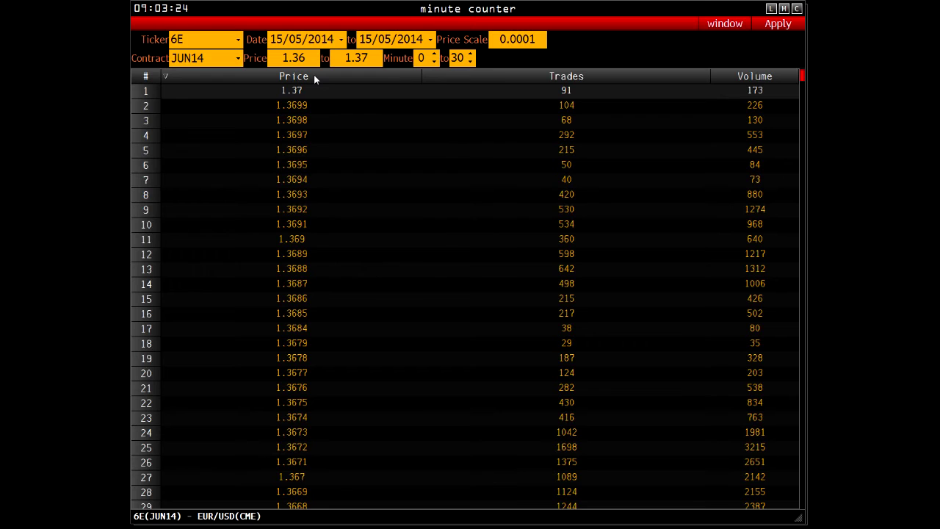
pyautogui.click(314, 76)
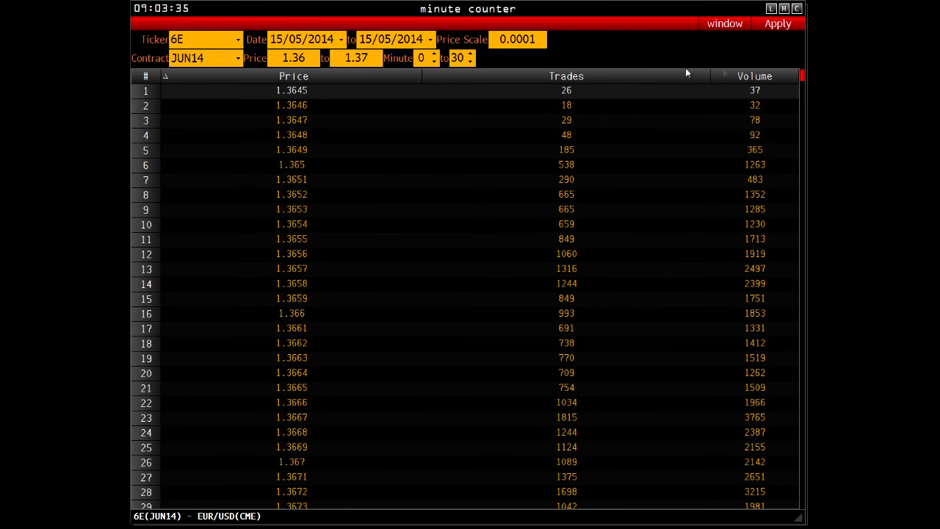
pyautogui.click(755, 76)
pyautogui.click(760, 78)
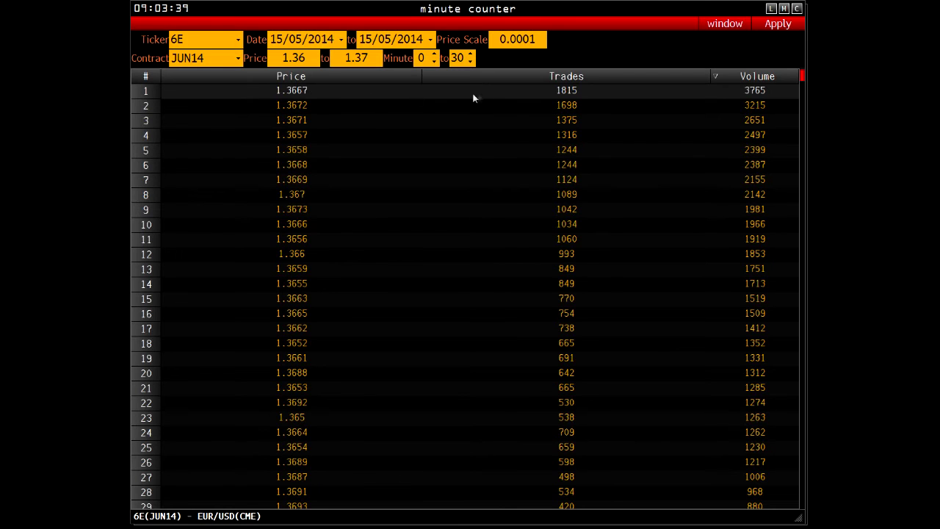
# Close the minute counter window and open the News component.
pyautogui.hotkey('alt', 'F4')
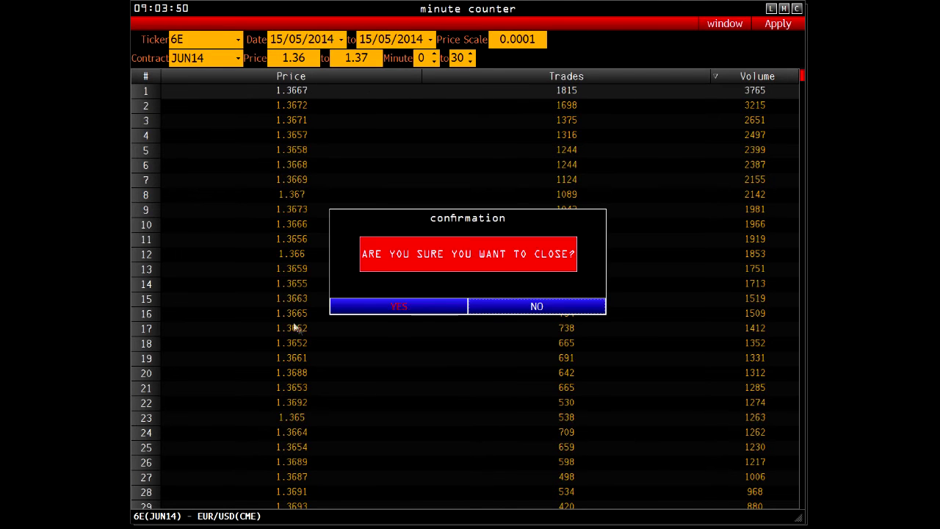
pyautogui.click(408, 308)
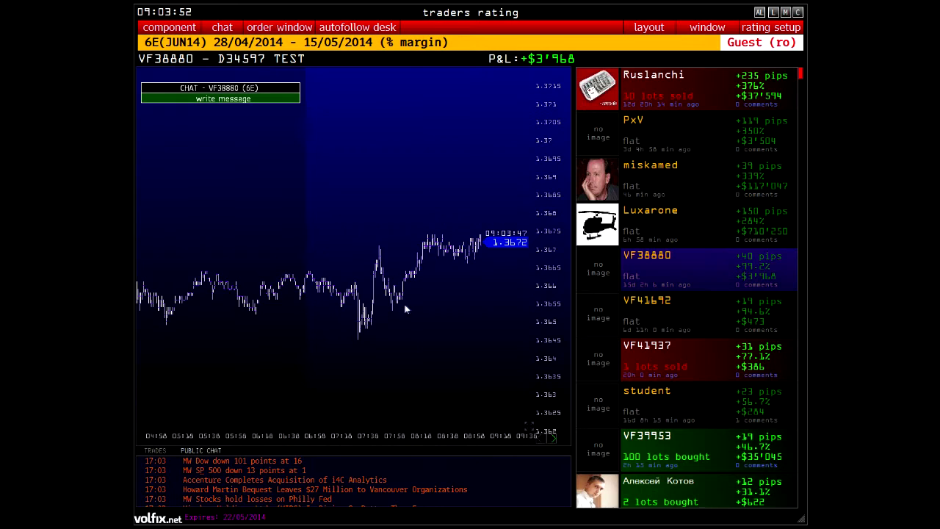
pyautogui.click(181, 33)
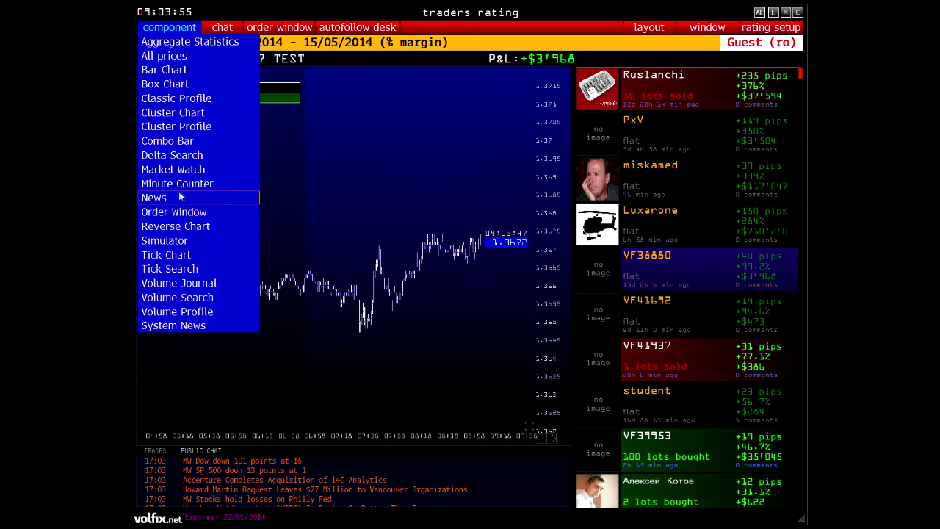
pyautogui.click(163, 198)
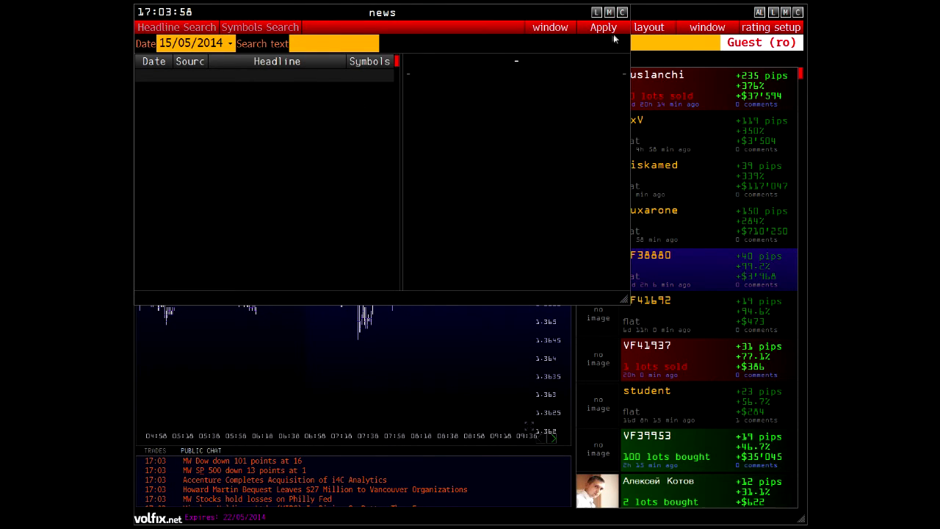
# Read several of the 15/05/2014 news articles, widening the news window for the longer text.
pyautogui.click(245, 91)
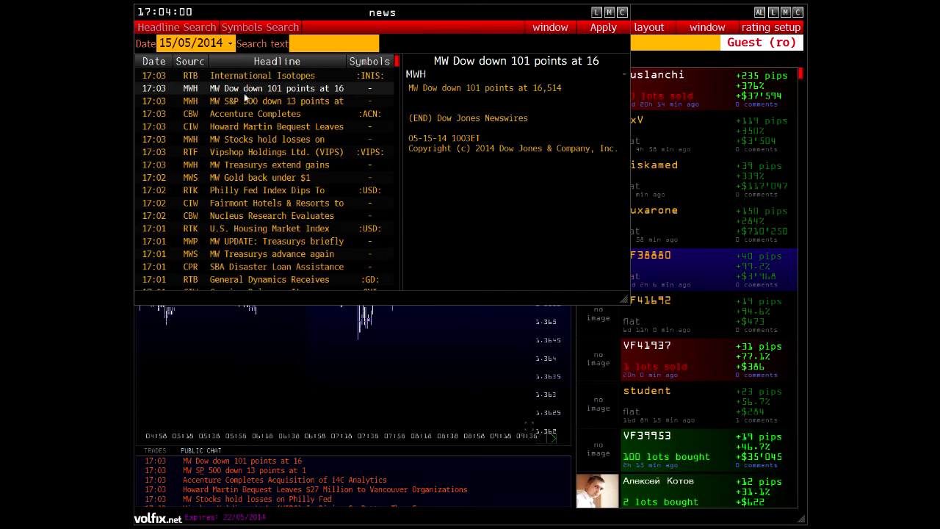
pyautogui.click(248, 115)
pyautogui.click(269, 163)
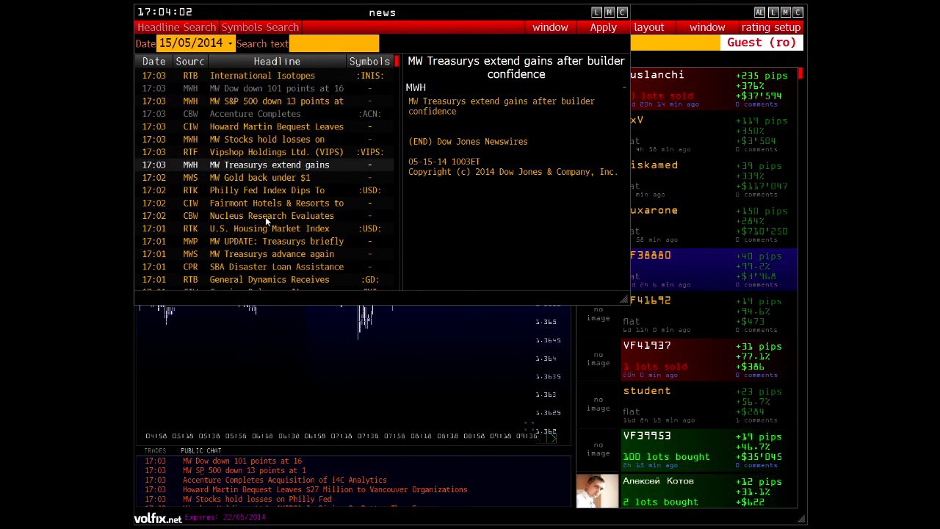
pyautogui.click(265, 216)
pyautogui.moveTo(634, 299); pyautogui.dragTo(794, 313)
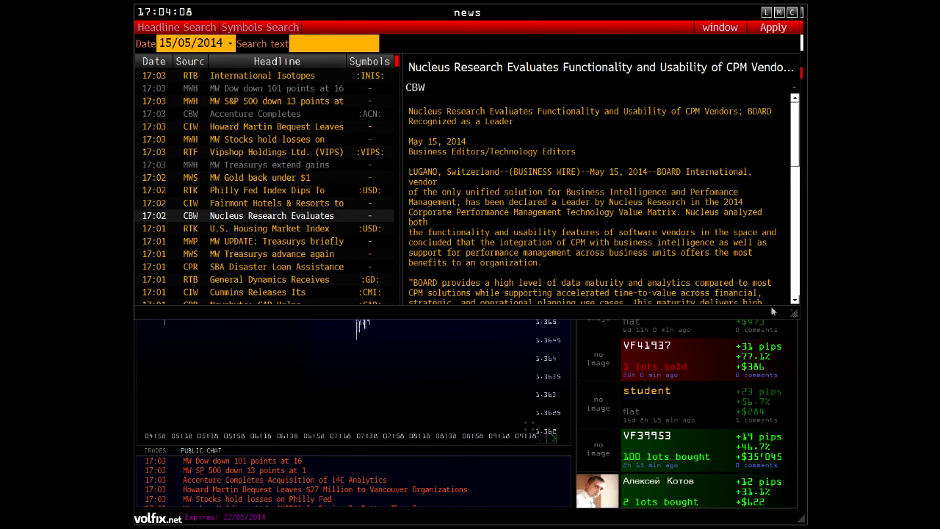
pyautogui.click(220, 139)
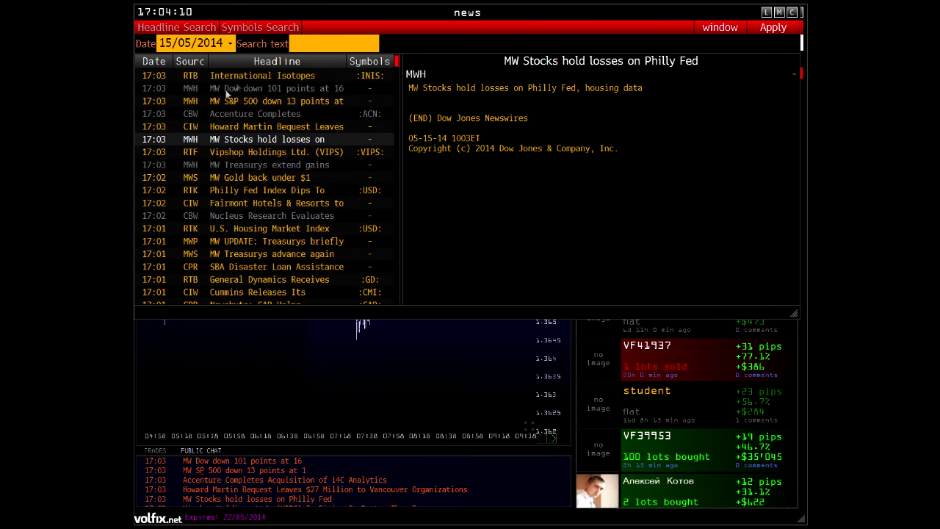
# Close the news window and open the Order Window component.
pyautogui.click(793, 13)
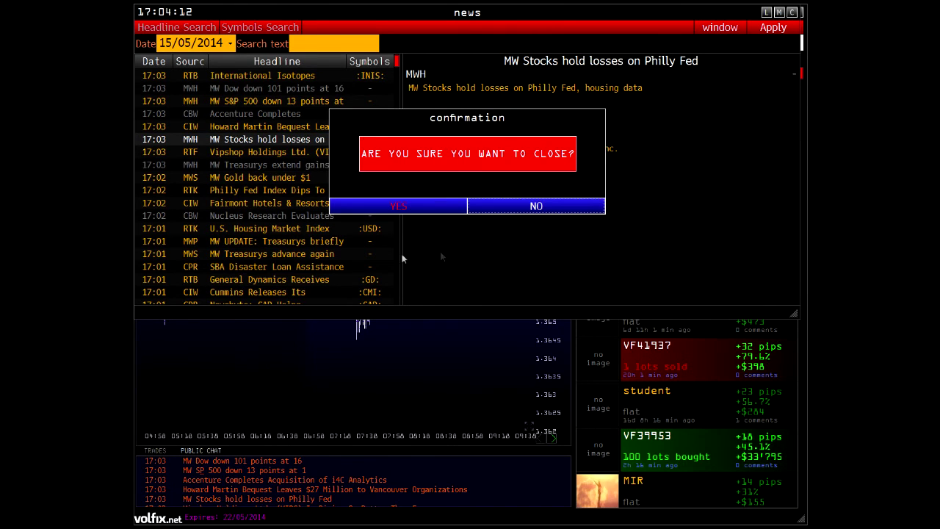
pyautogui.click(395, 207)
pyautogui.click(168, 27)
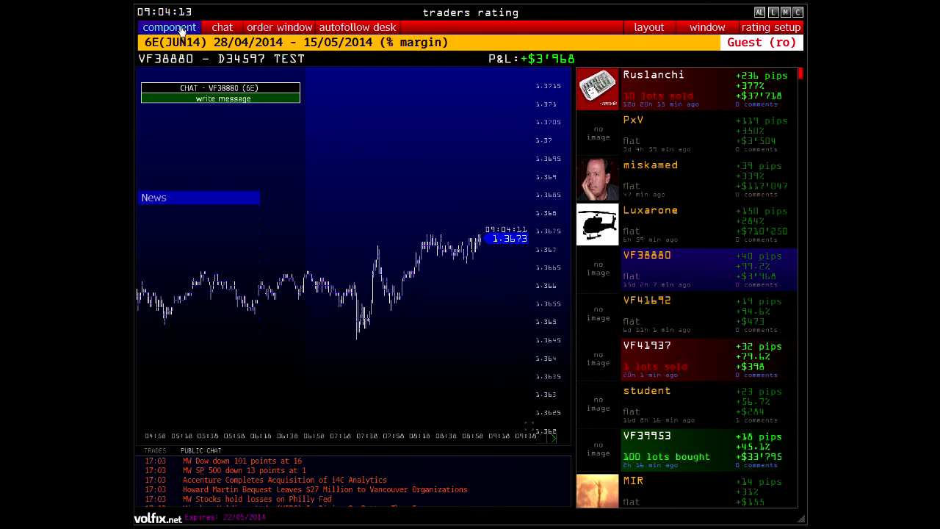
pyautogui.click(173, 212)
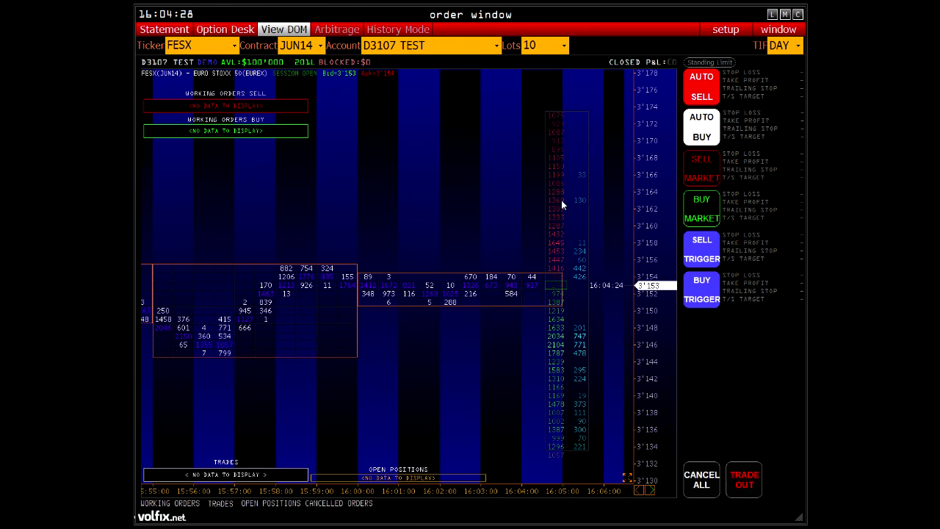
# Look through the order window's selectable accounts, its Account List entry and its Account Connections options as far as TRANSAQ Connector.
pyautogui.click(491, 48)
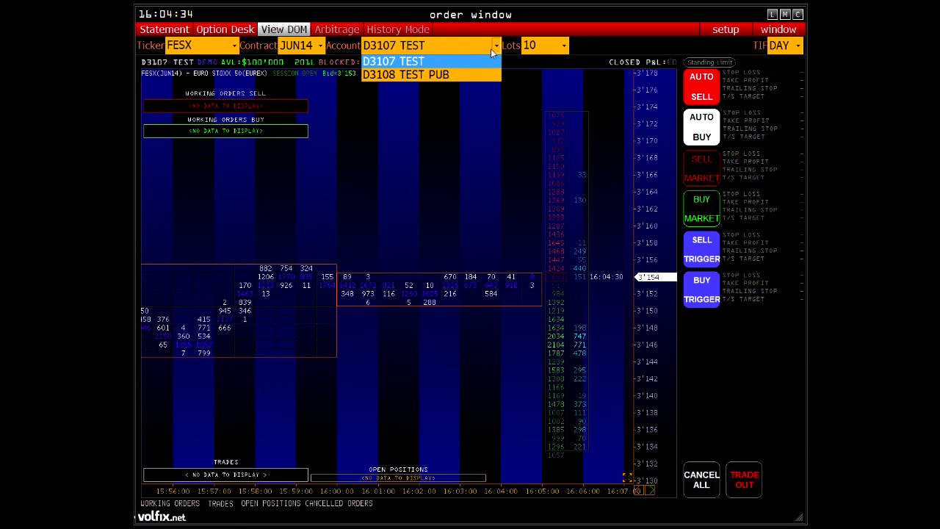
pyautogui.rightClick(377, 170)
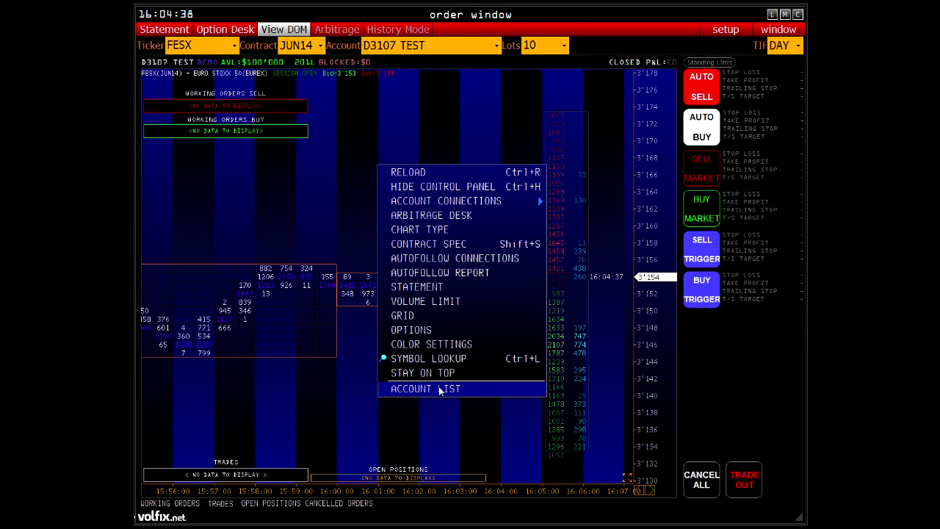
pyautogui.moveTo(477, 201)
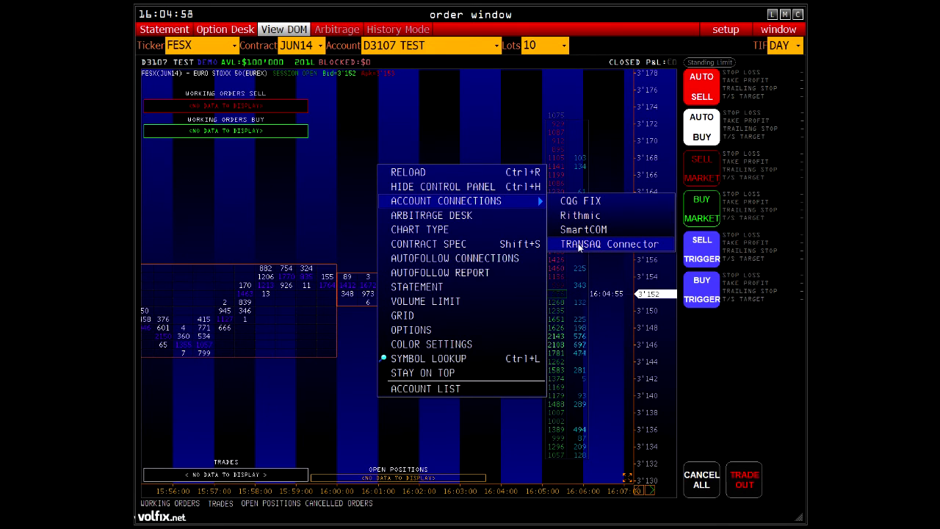
pyautogui.click(578, 245)
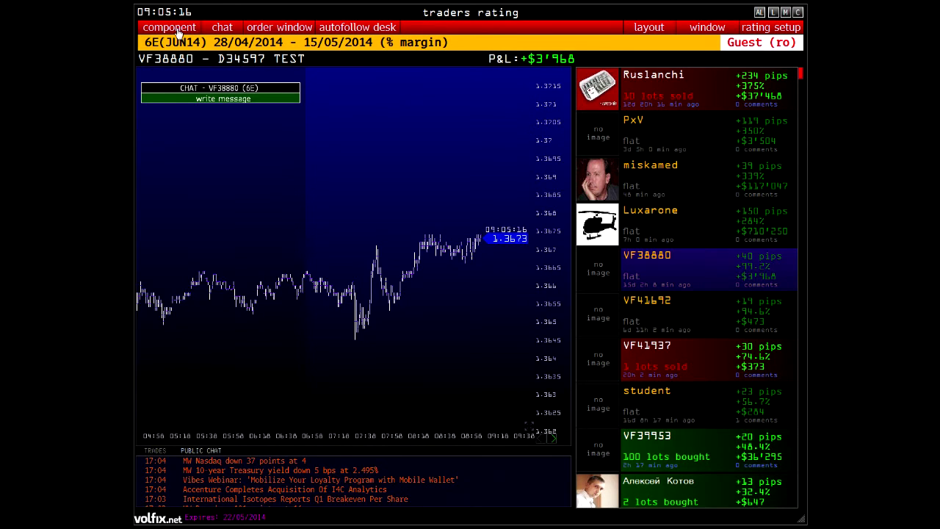
# Open the Reverse Chart component, enlarge its window to cover the main window and load the 6E JUN14 chart.
pyautogui.click(176, 29)
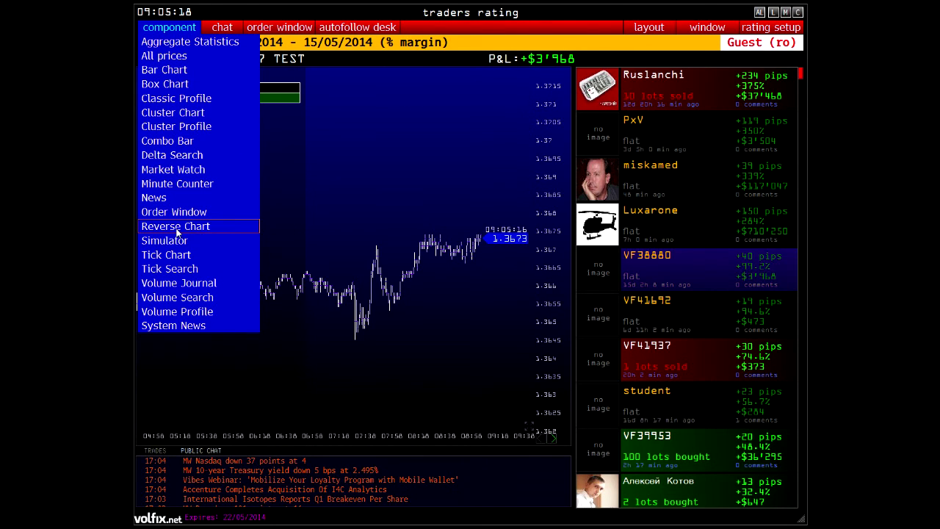
pyautogui.click(342, 235)
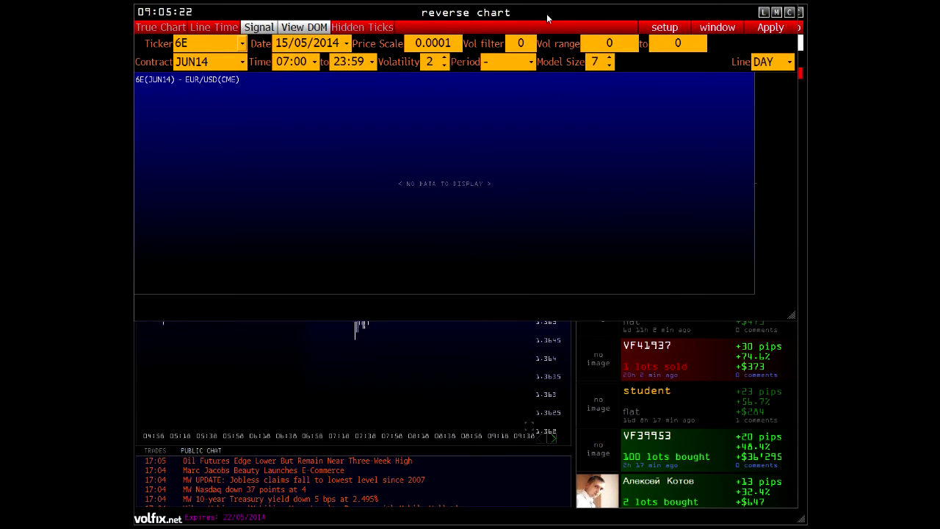
pyautogui.moveTo(790, 315); pyautogui.dragTo(800, 518)
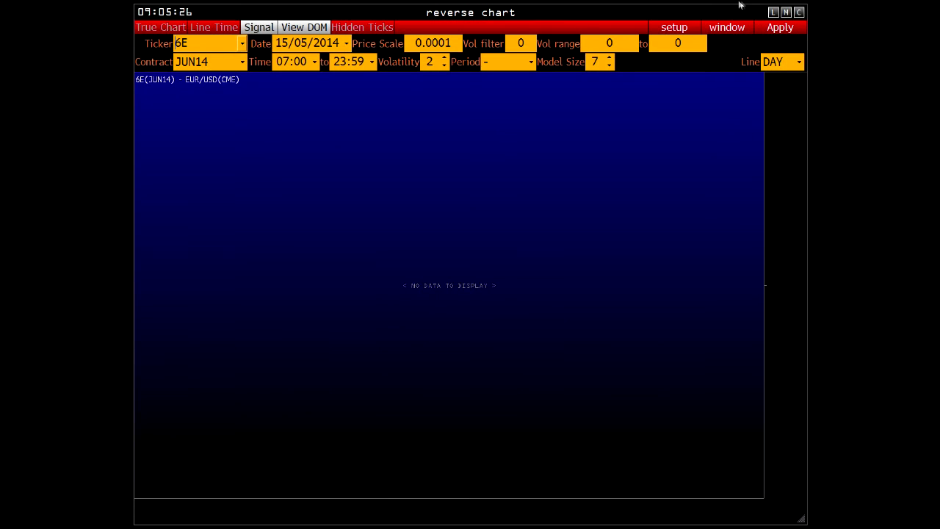
pyautogui.click(769, 29)
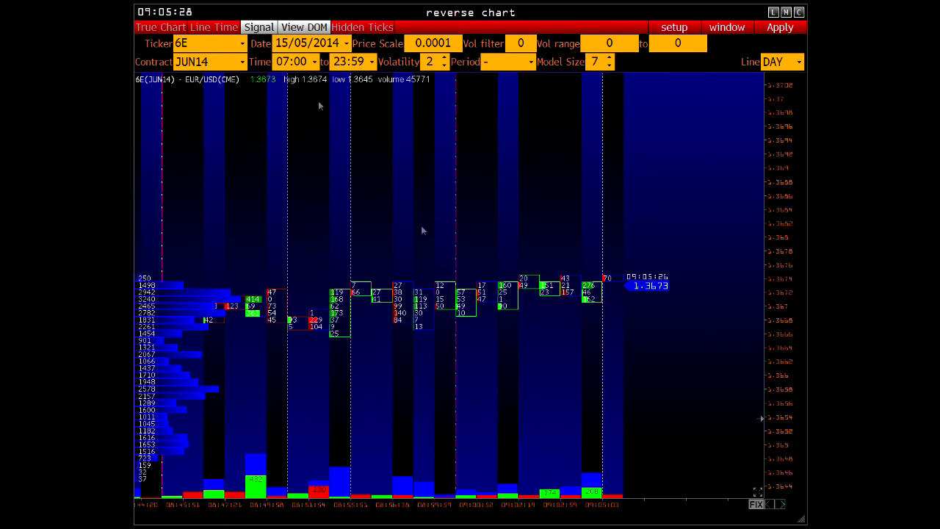
# Highlight the 08:55:56 bar from the reverse chart's time axis and clear that highlight again.
pyautogui.scroll(1, 474, 282)
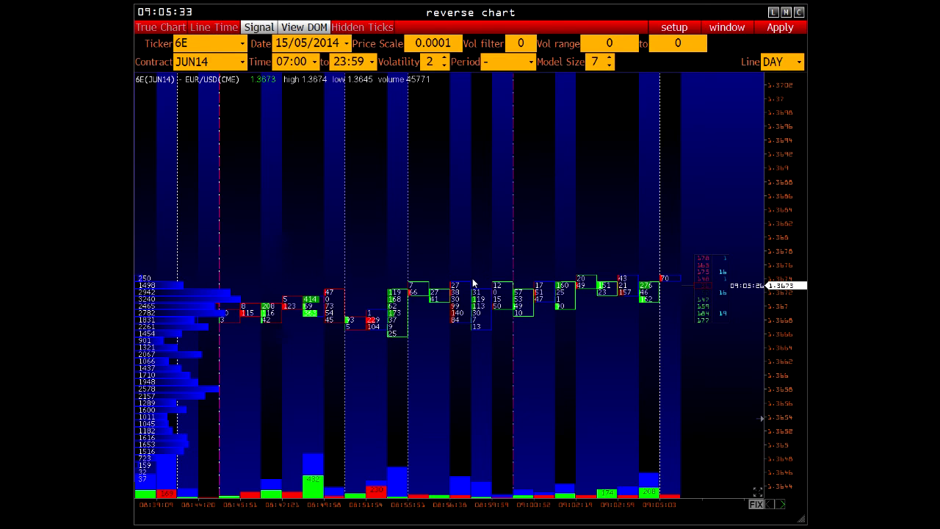
pyautogui.click(431, 513)
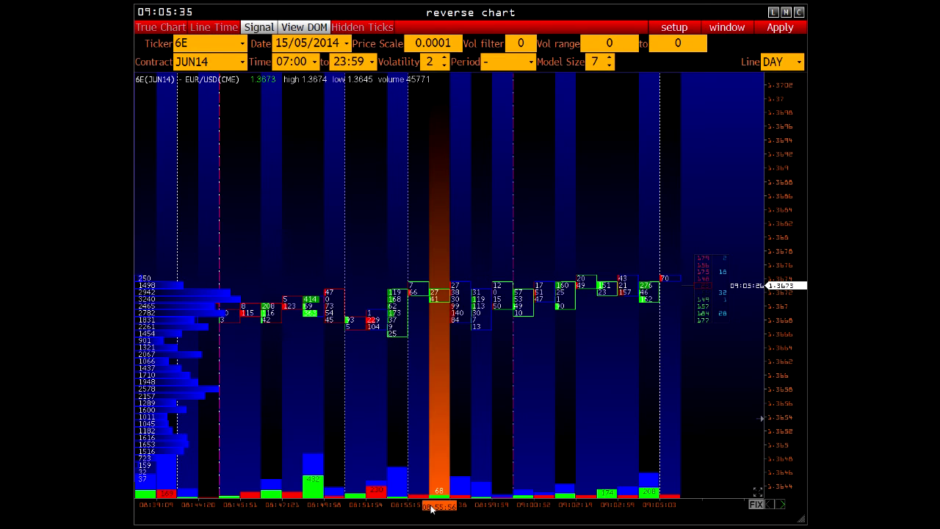
pyautogui.click(449, 508)
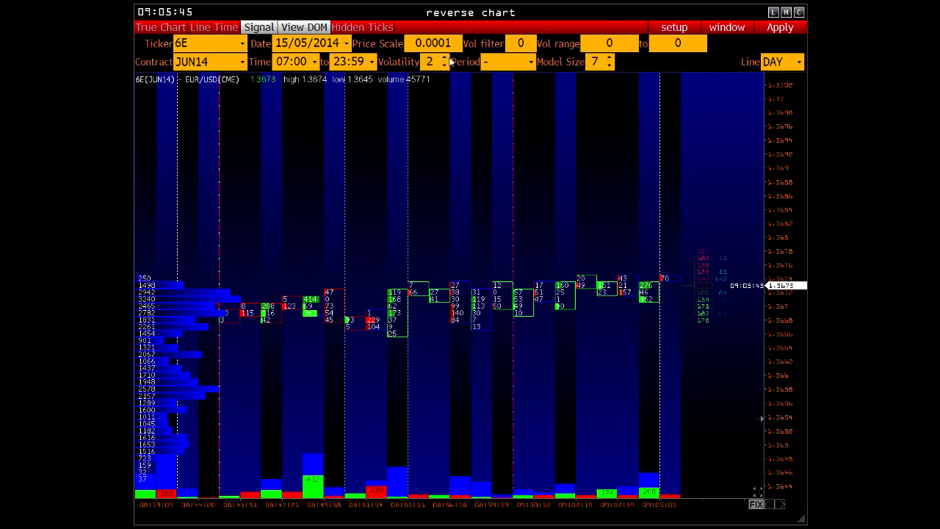
# Set the reverse chart's volatility to 4 and turn on the True Chart display.
pyautogui.click(445, 59)
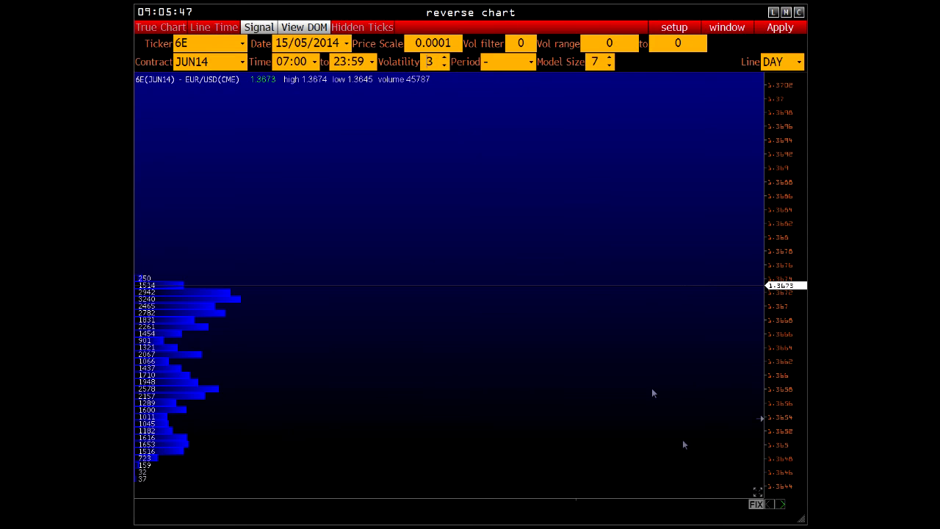
pyautogui.click(445, 59)
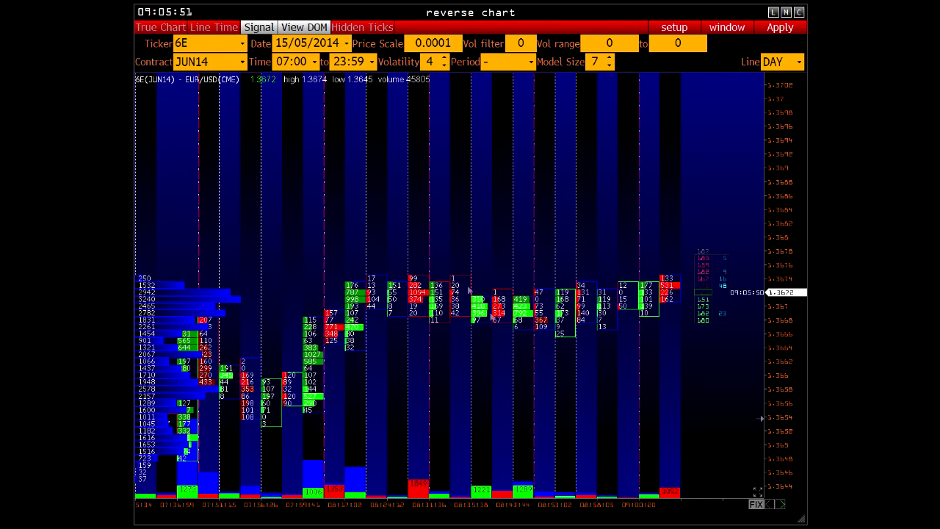
pyautogui.click(160, 28)
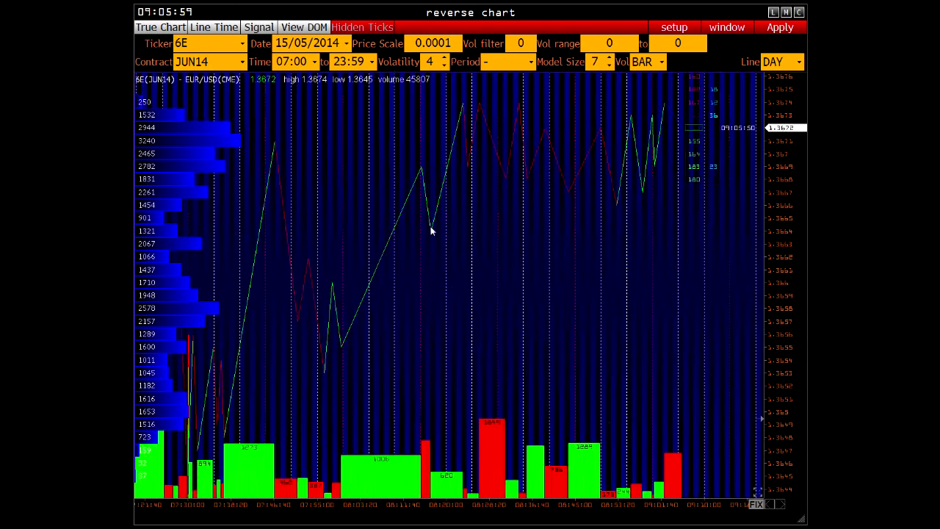
# Set the volatility to 2 and reload the reverse chart with a start time of 00:00.
pyautogui.click(444, 65)
pyautogui.click(443, 65)
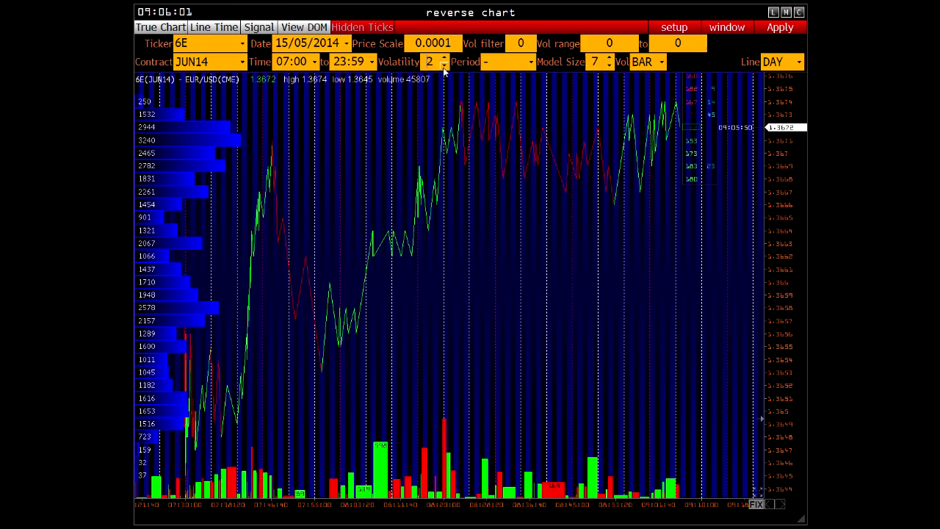
pyautogui.scroll(10, 466, 430)
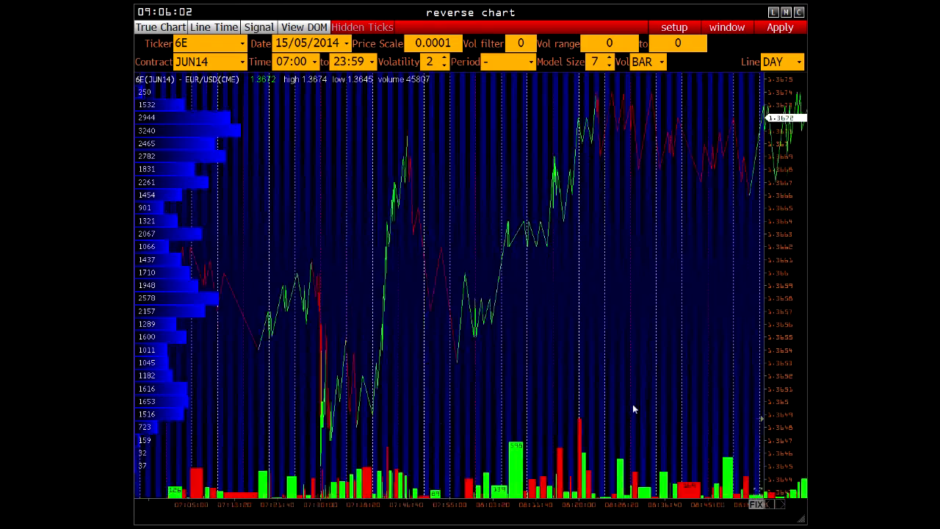
pyautogui.scroll(3, 534, 512)
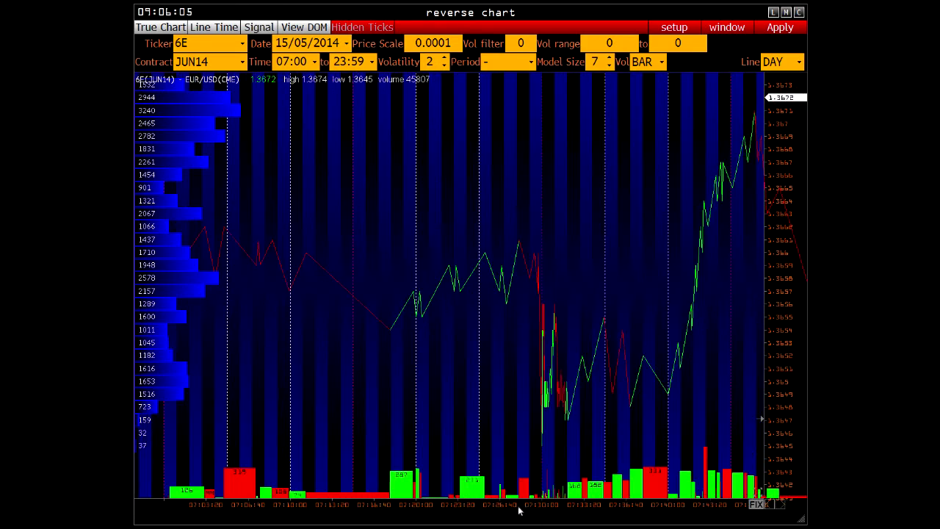
pyautogui.click(315, 63)
pyautogui.click(221, 149)
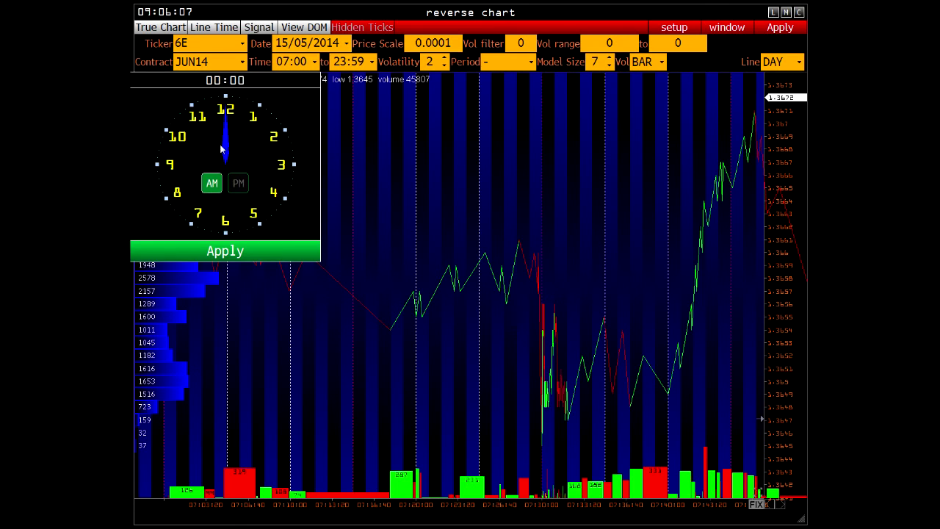
pyautogui.click(226, 253)
pyautogui.click(765, 31)
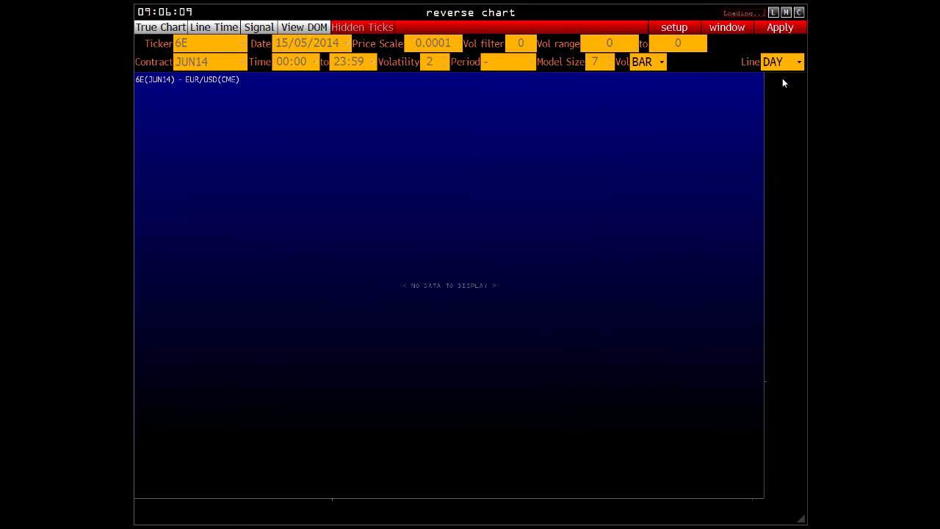
# Set the volume histogram period to 1 M and highlight the 1.3647 and 1.365 price levels.
pyautogui.moveTo(256, 505); pyautogui.dragTo(465, 515)
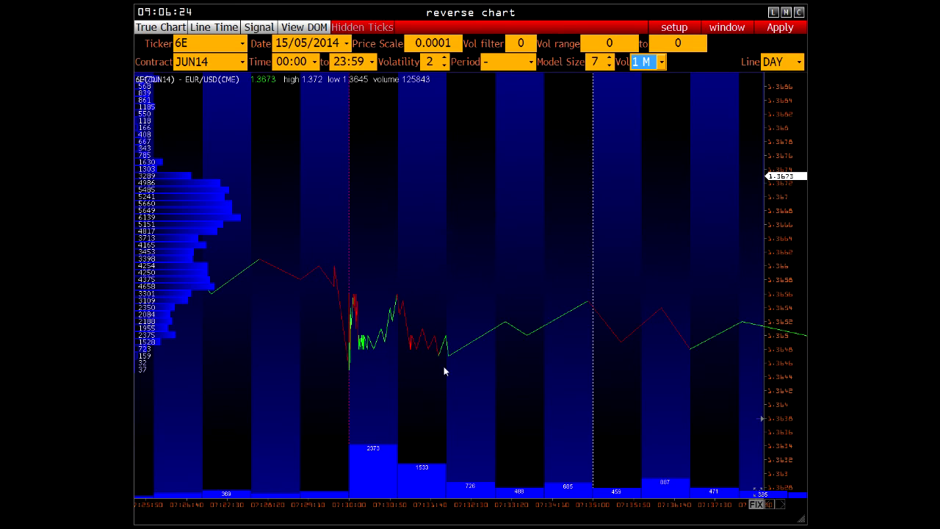
pyautogui.click(797, 350)
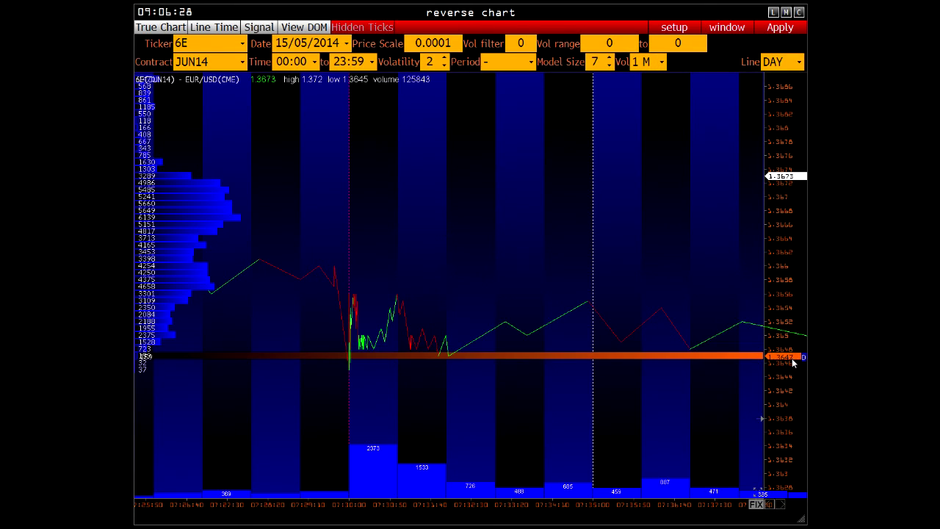
pyautogui.click(784, 336)
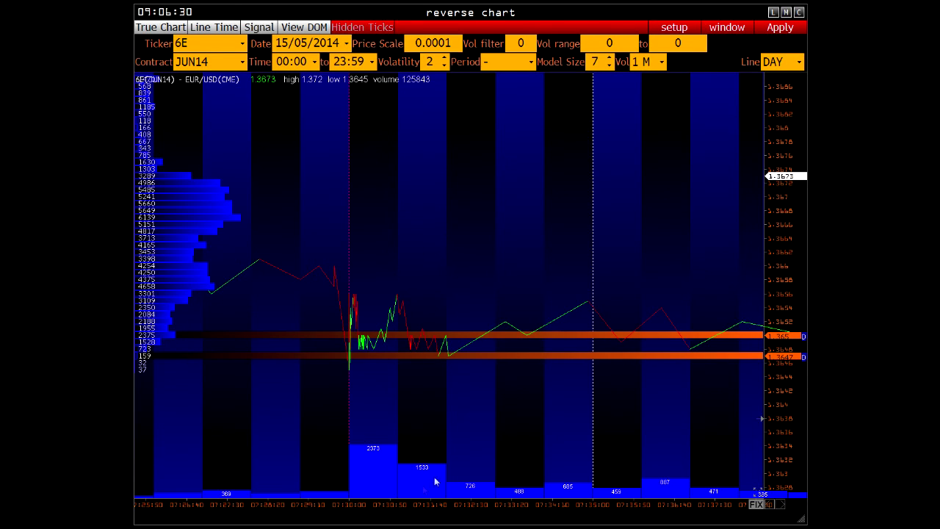
# Close the reverse chart window and open the Simulator component.
pyautogui.scroll(-5, 398, 509)
pyautogui.press('Escape')
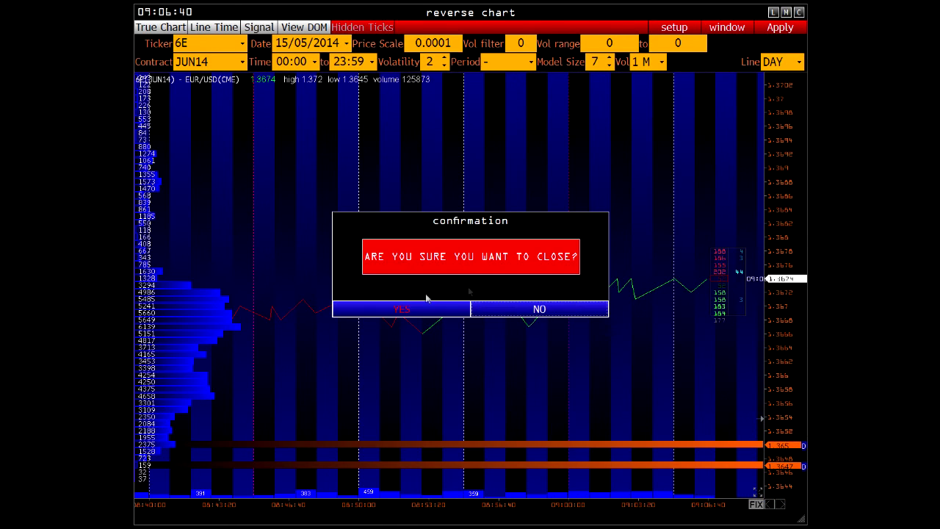
pyautogui.click(392, 309)
pyautogui.click(166, 29)
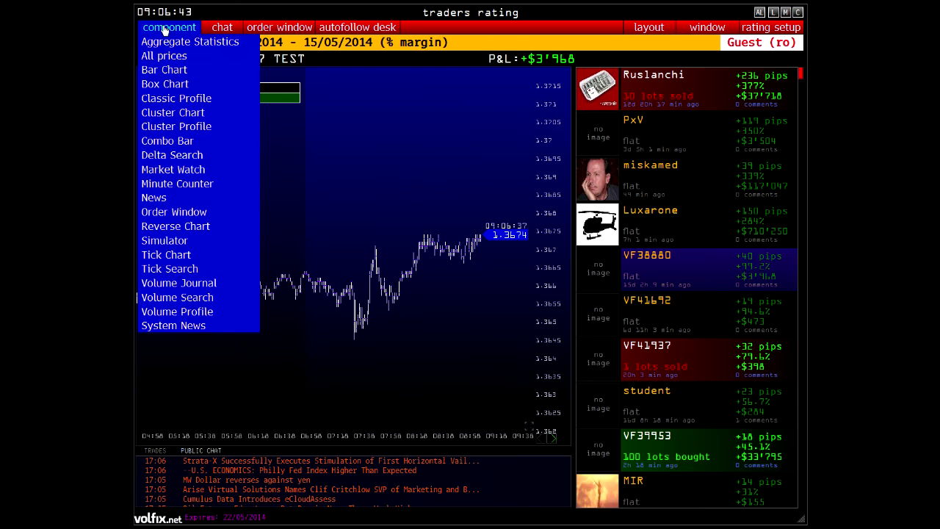
pyautogui.click(180, 241)
# Look through the simulator's playback speed options and close the simulator window.
pyautogui.moveTo(396, 145); pyautogui.dragTo(451, 149)
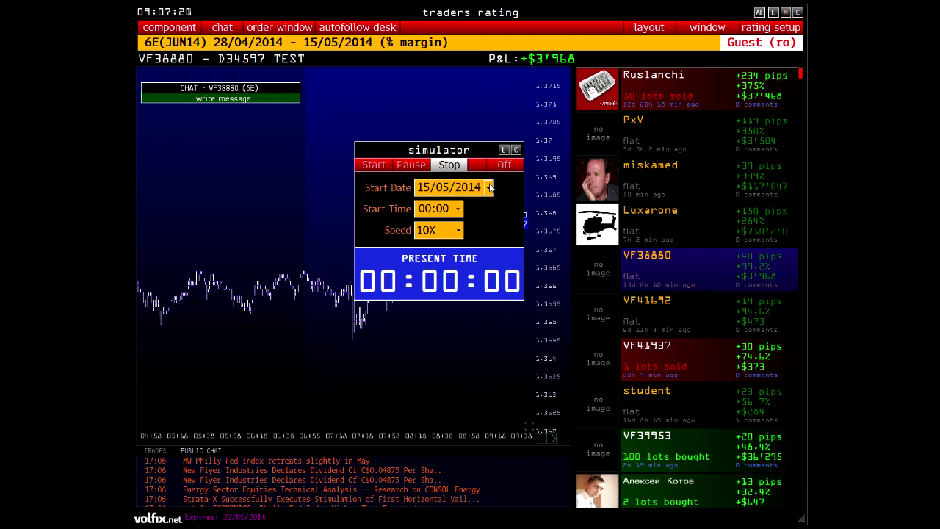
pyautogui.click(457, 230)
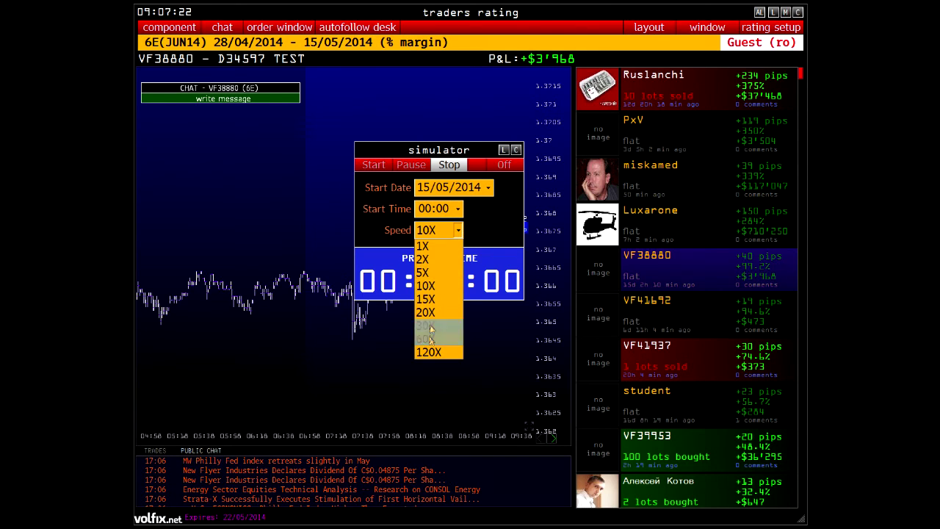
pyautogui.click(516, 149)
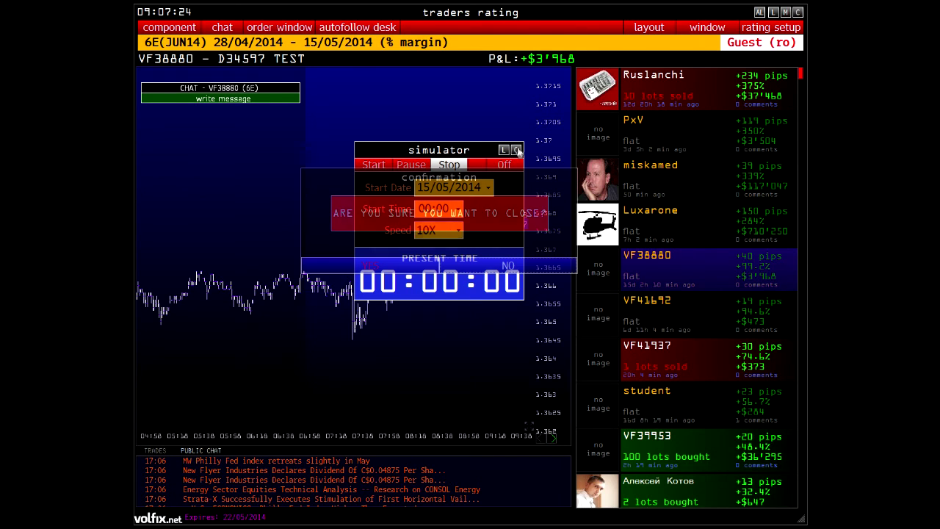
pyautogui.click(364, 266)
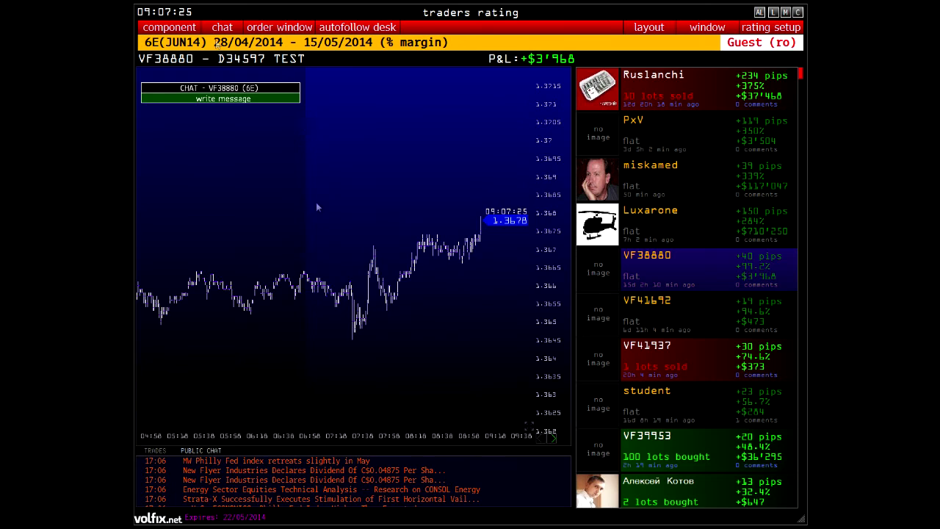
# Open the Tick Chart component and load the 6E JUN14 chart with View DOM turned on.
pyautogui.click(177, 29)
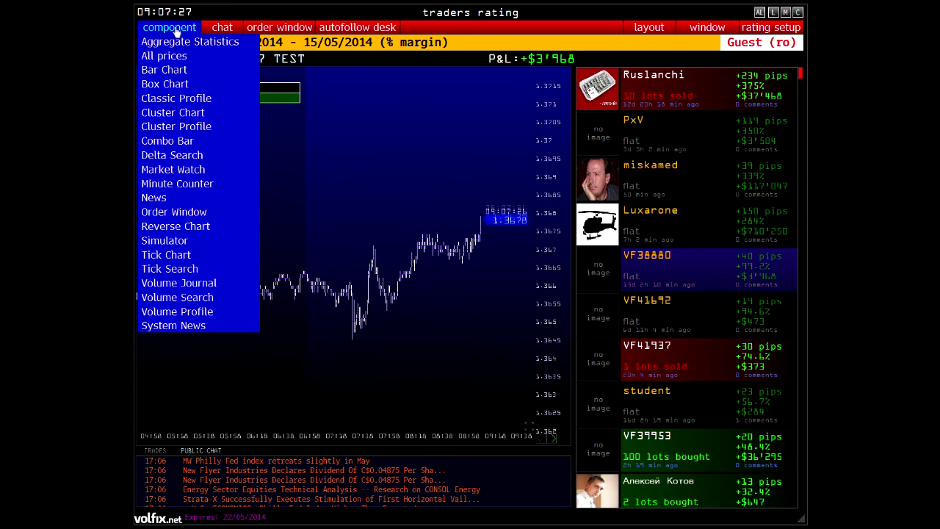
pyautogui.click(166, 255)
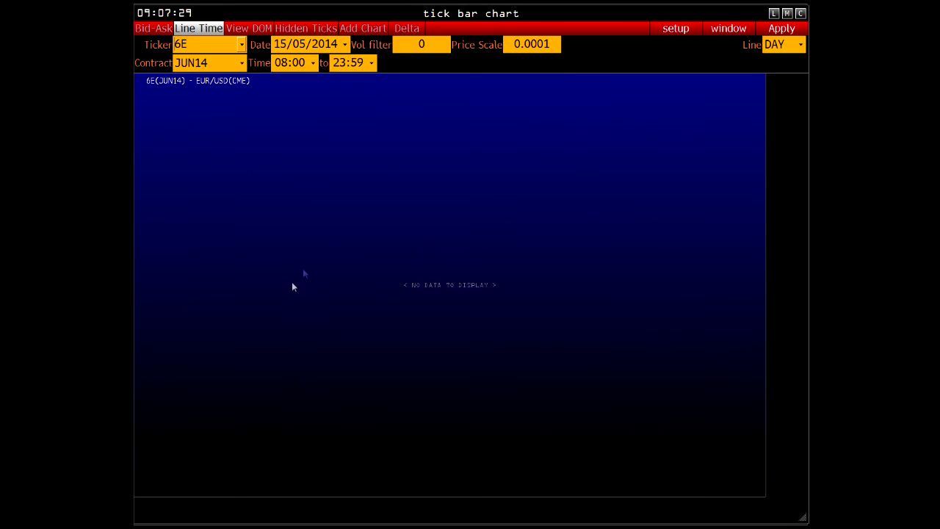
pyautogui.click(780, 29)
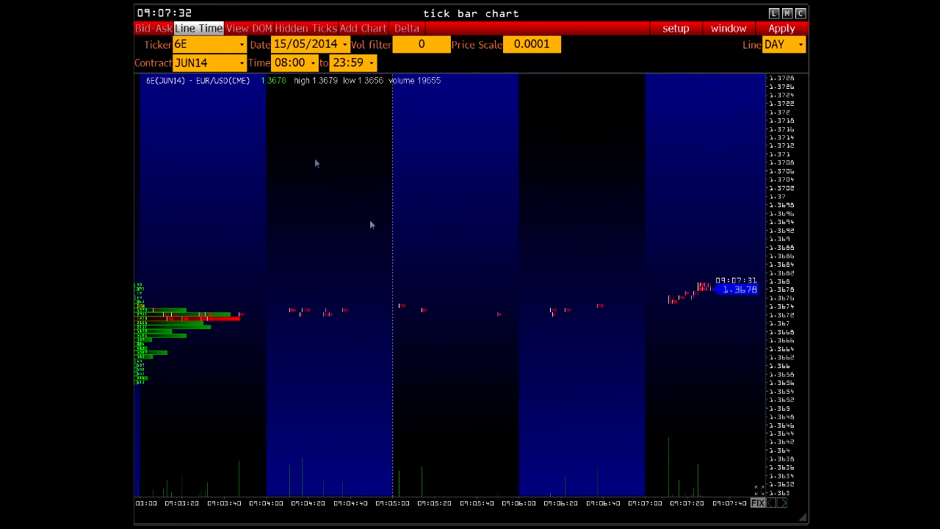
pyautogui.click(239, 29)
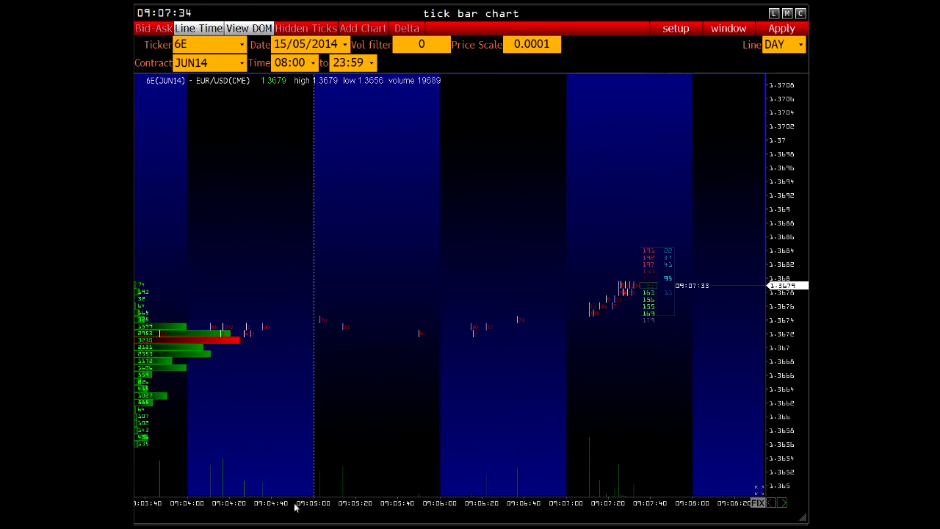
# Set the tick chart's start time to 00:00 and reload it.
pyautogui.scroll(-5, 294, 507)
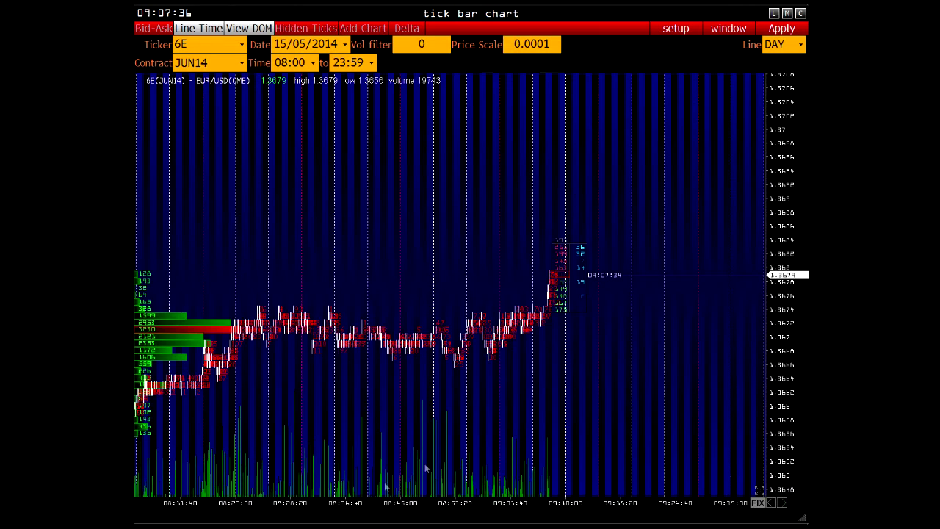
pyautogui.scroll(-2, 345, 507)
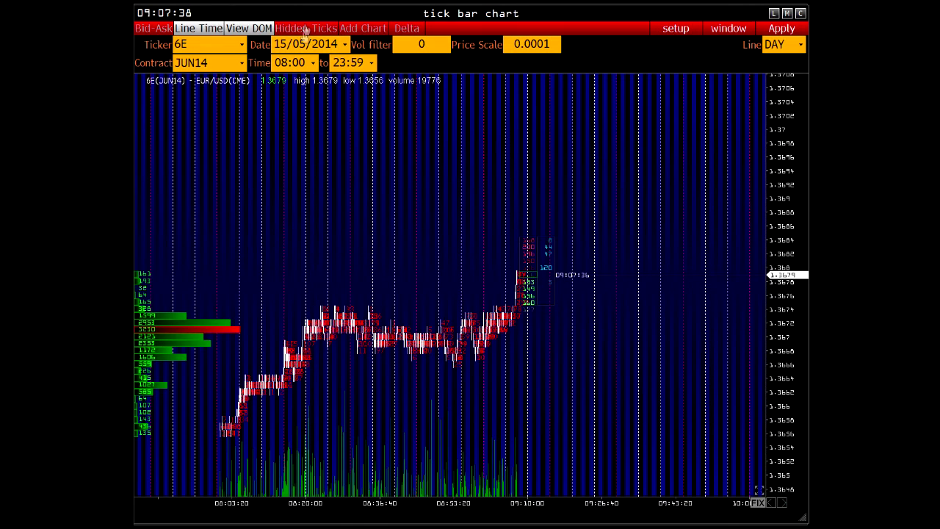
pyautogui.click(312, 61)
pyautogui.click(224, 110)
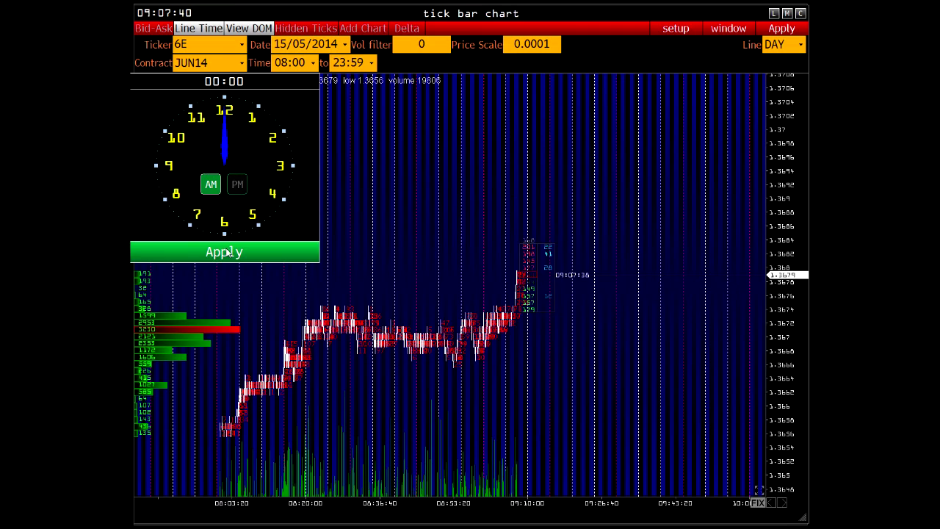
pyautogui.click(227, 250)
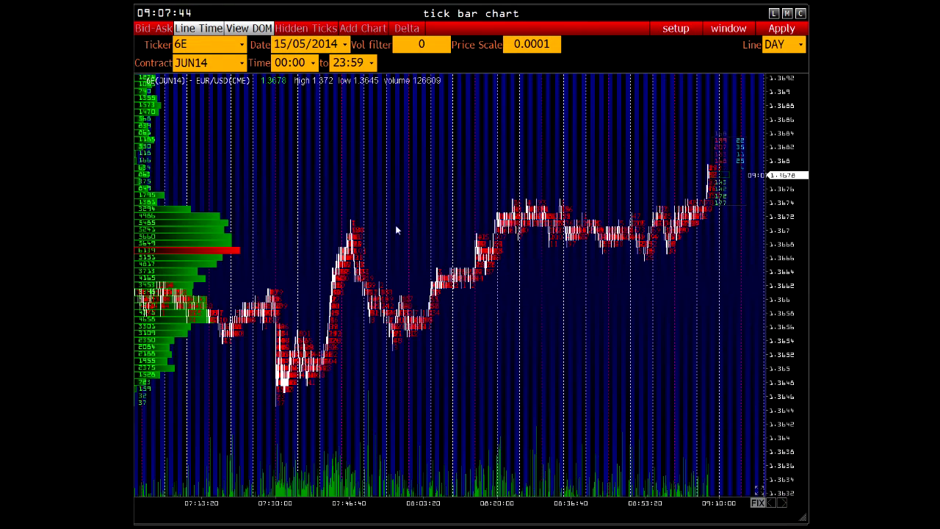
# Turn Line Time off to compare how the tick chart spaces its ticks, and turn it back on.
pyautogui.moveTo(790, 506); pyautogui.dragTo(550, 502)
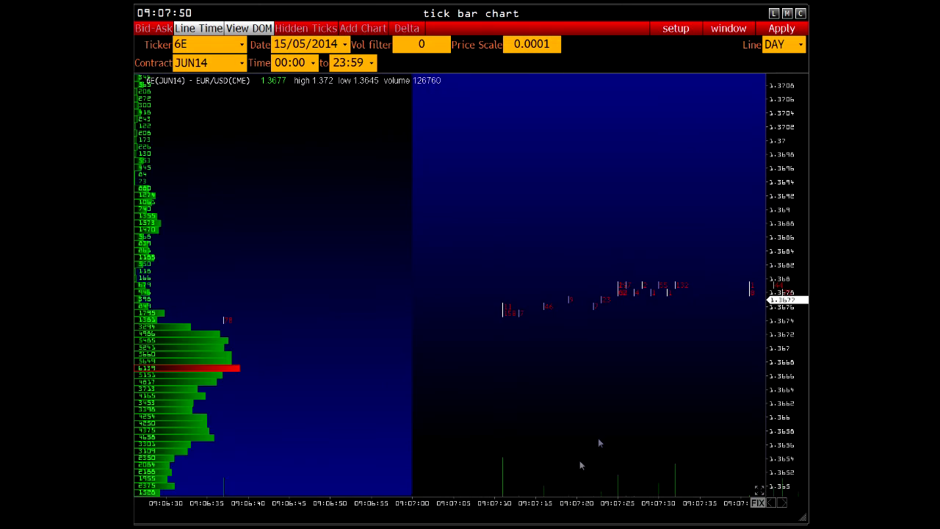
pyautogui.click(205, 28)
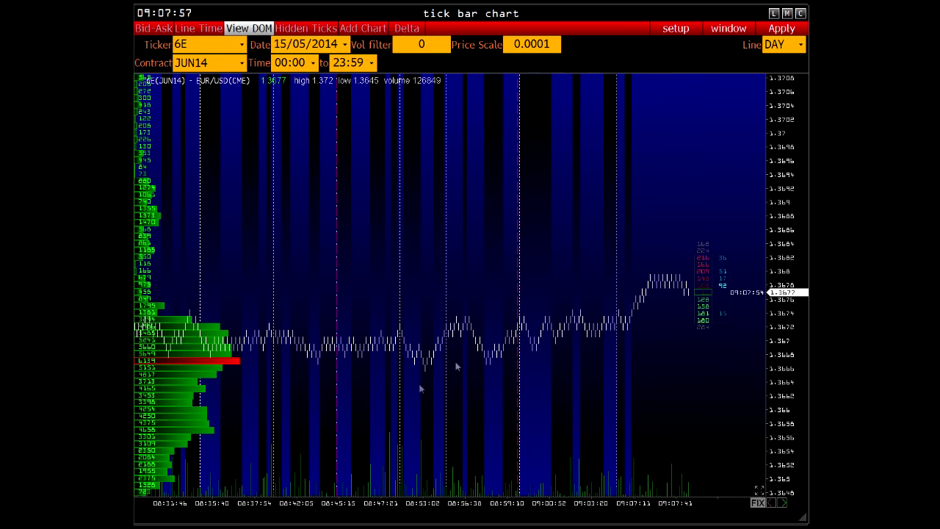
pyautogui.scroll(-2, 327, 505)
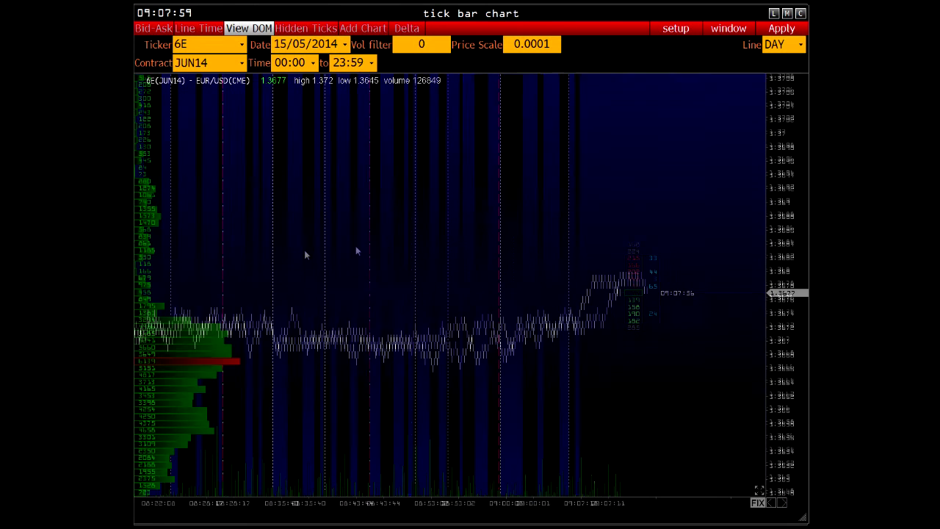
pyautogui.scroll(2, 357, 252)
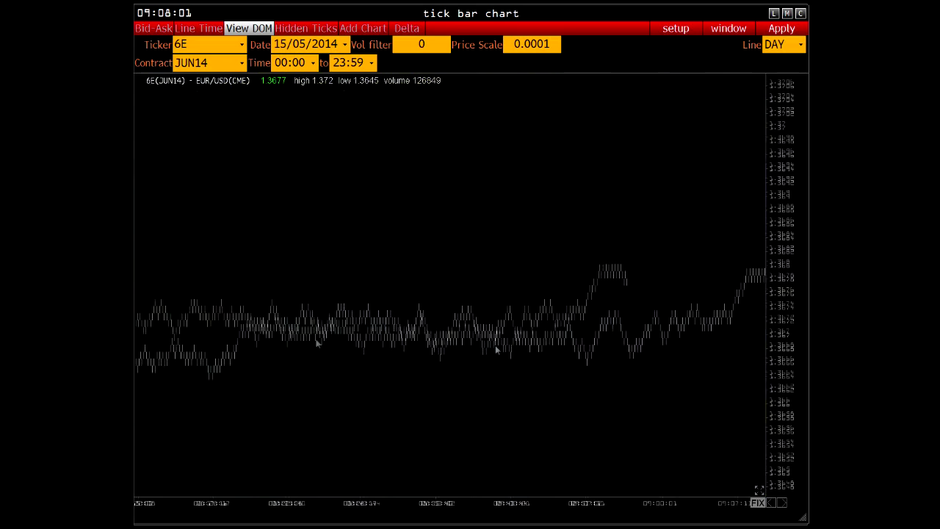
pyautogui.scroll(3, 375, 505)
pyautogui.moveTo(608, 436); pyautogui.dragTo(373, 409)
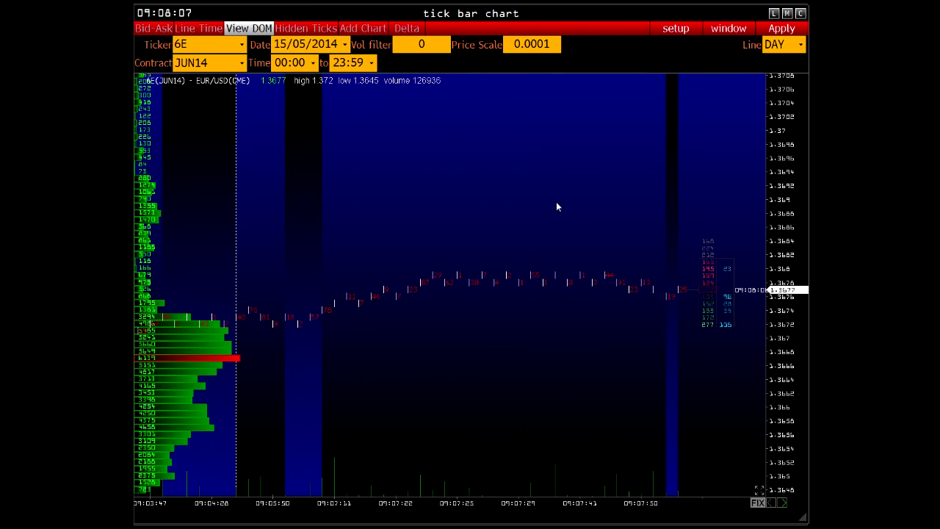
pyautogui.moveTo(304, 504); pyautogui.dragTo(517, 521)
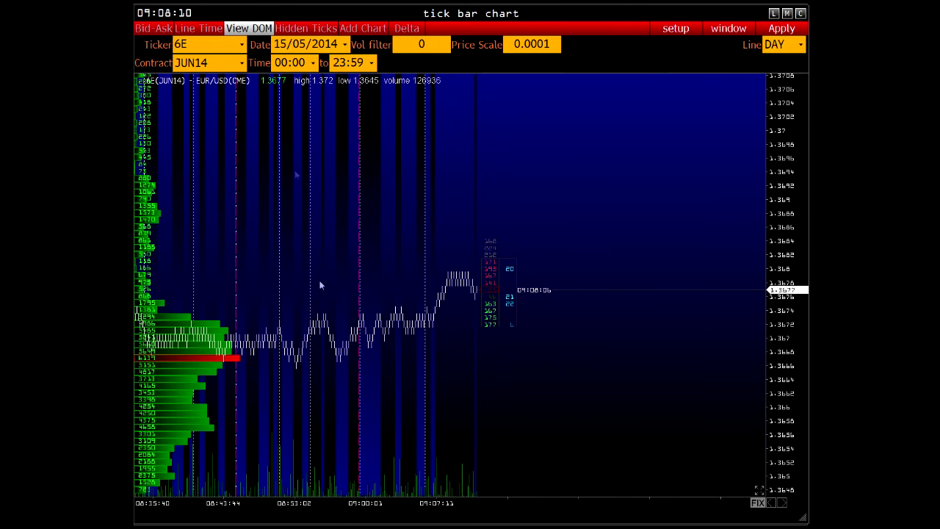
pyautogui.click(209, 31)
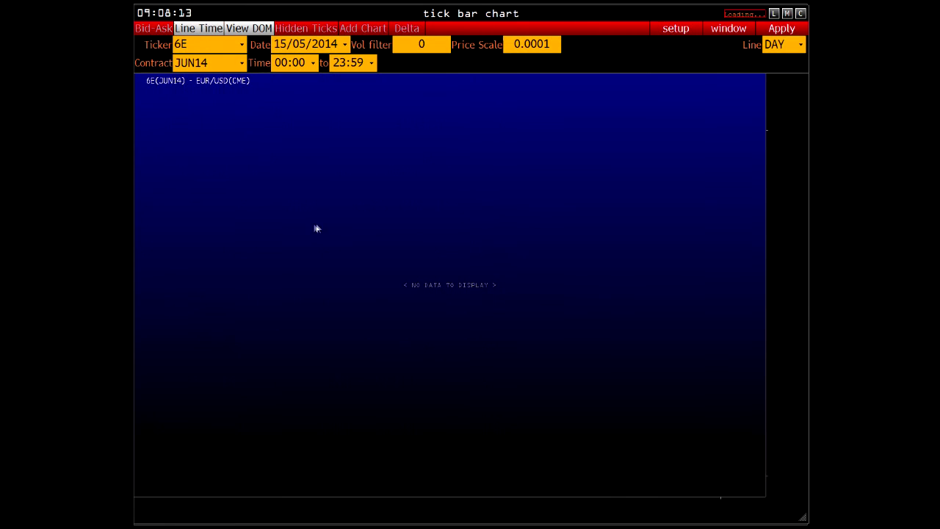
pyautogui.moveTo(351, 506); pyautogui.dragTo(537, 506)
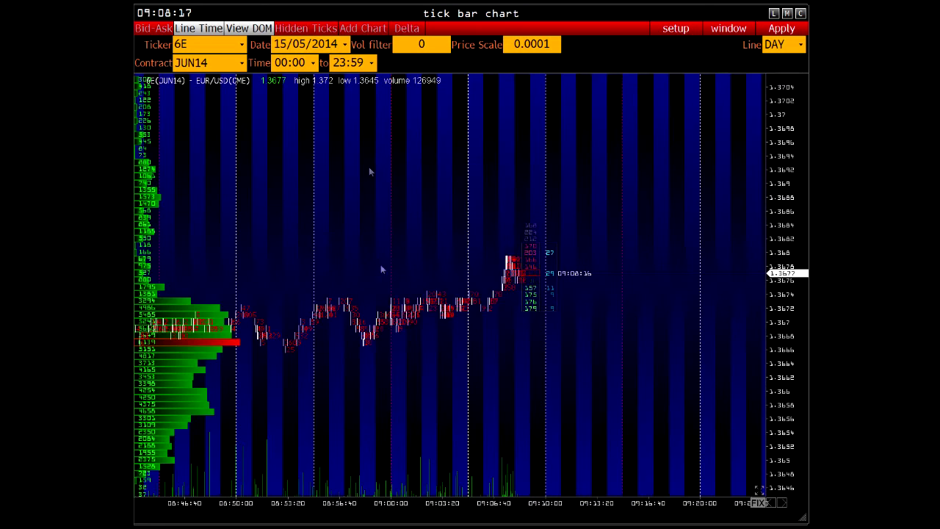
# Open the tick chart's volume limit settings and set the high and low limit fonts to white.
pyautogui.rightClick(369, 163)
pyautogui.click(416, 213)
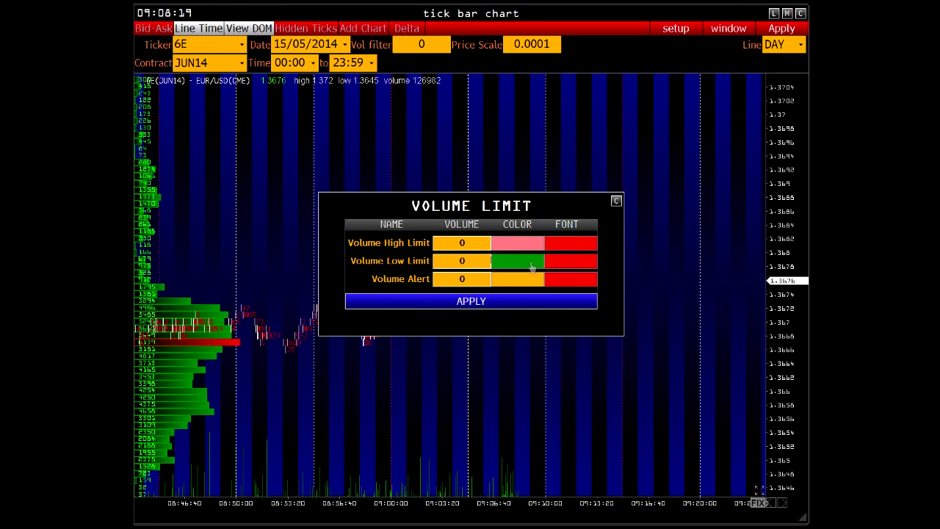
pyautogui.click(595, 250)
pyautogui.click(620, 323)
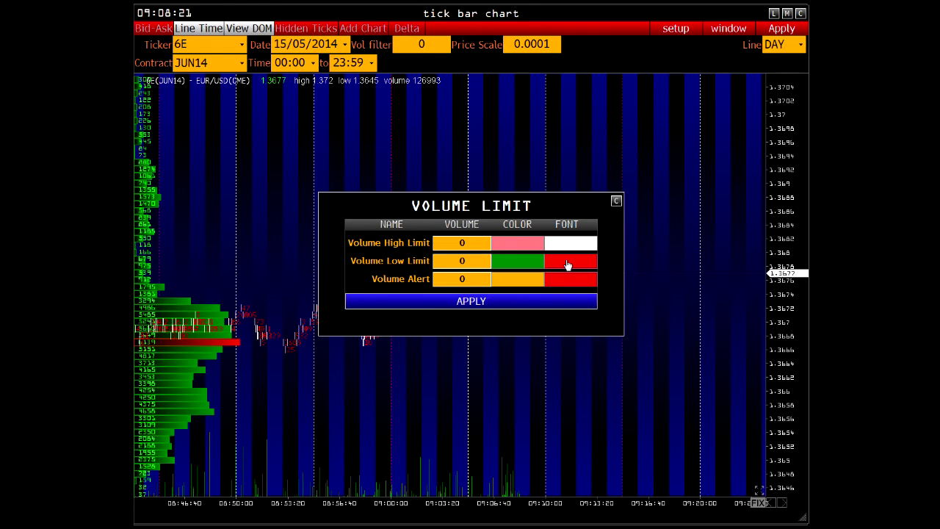
pyautogui.click(566, 264)
pyautogui.click(620, 340)
# Set the Volume High Limit color to red, enter 200 as the high limit plus a low limit, and apply them.
pyautogui.click(534, 244)
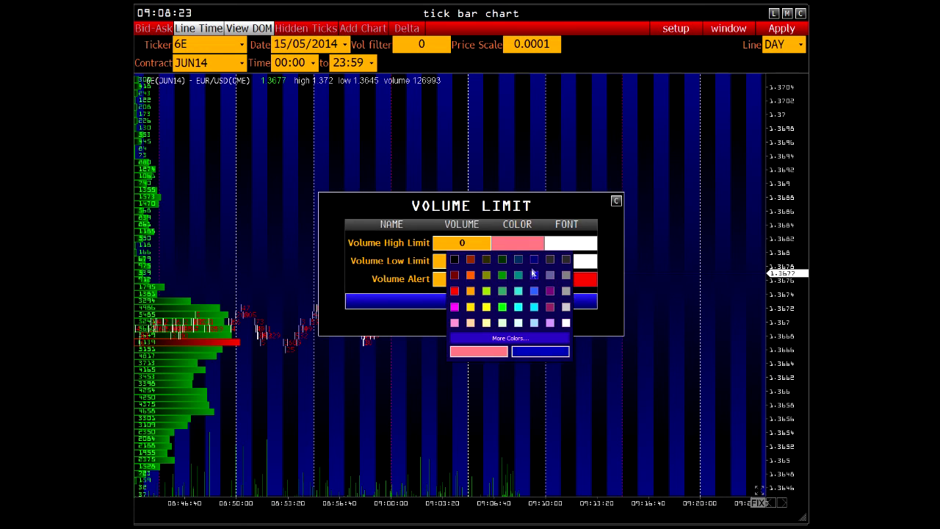
pyautogui.click(454, 291)
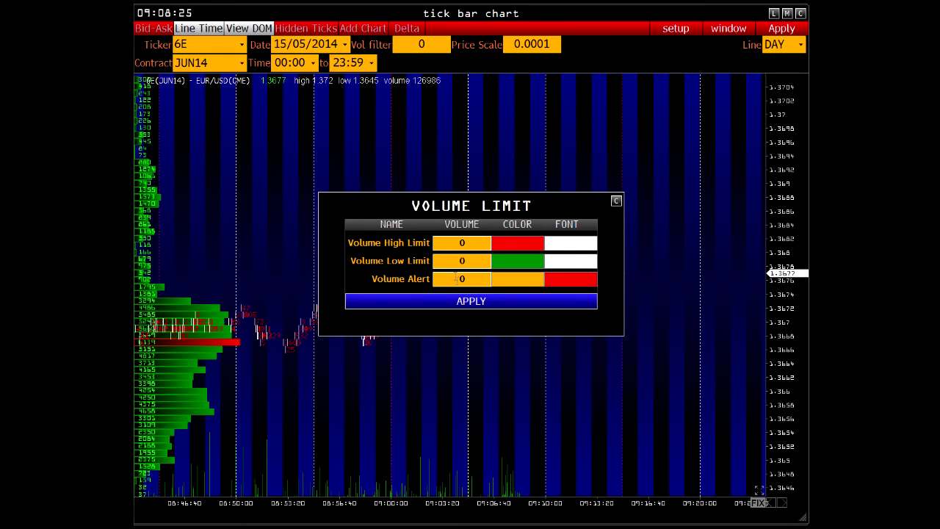
pyautogui.write('200500')
pyautogui.click(470, 301)
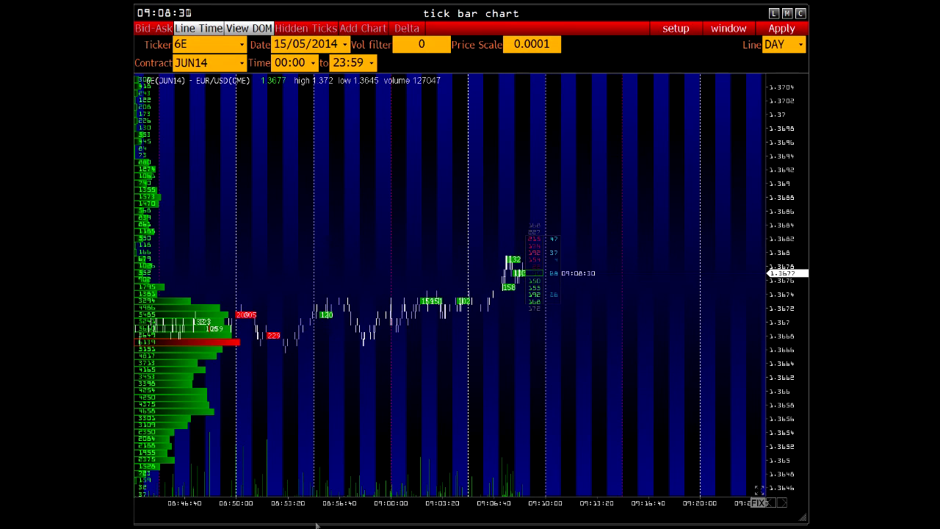
# Examine the volumes highlighted by the high and low limits across the morning's tick history.
pyautogui.moveTo(315, 514); pyautogui.dragTo(373, 512)
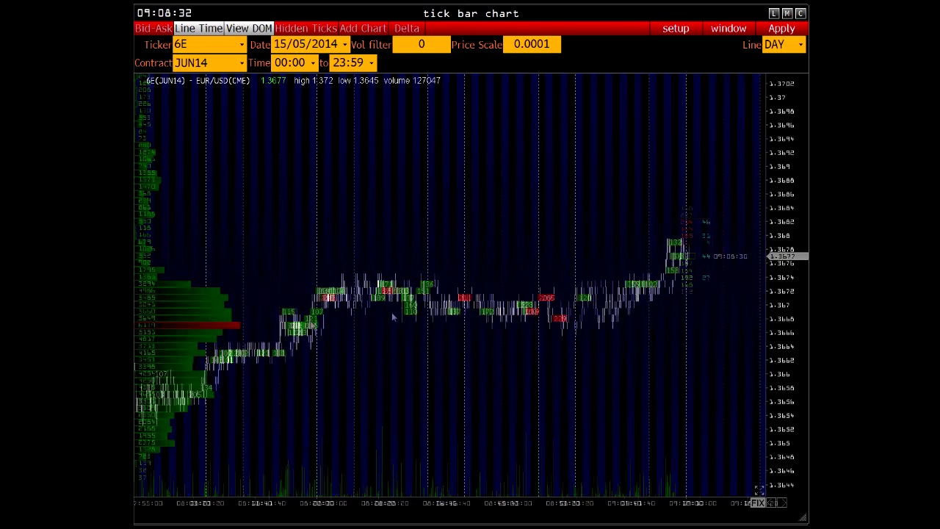
pyautogui.moveTo(392, 312); pyautogui.dragTo(445, 317)
pyautogui.moveTo(304, 397); pyautogui.dragTo(546, 406)
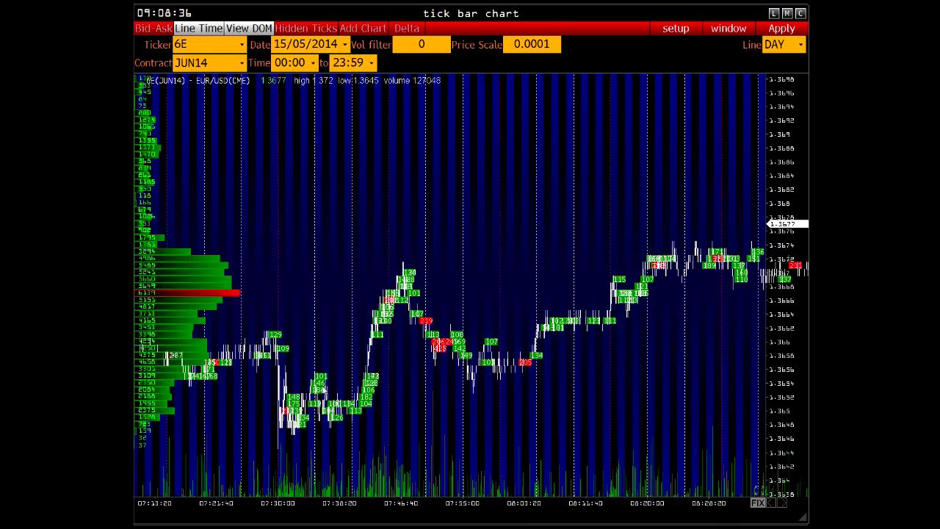
pyautogui.moveTo(325, 391); pyautogui.dragTo(403, 369)
pyautogui.moveTo(372, 430); pyautogui.dragTo(549, 418)
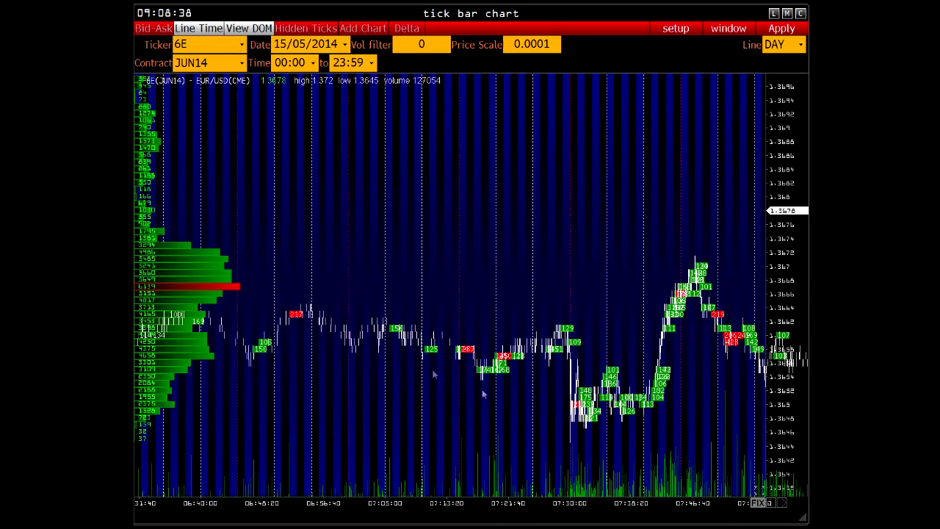
pyautogui.moveTo(645, 345); pyautogui.dragTo(386, 343)
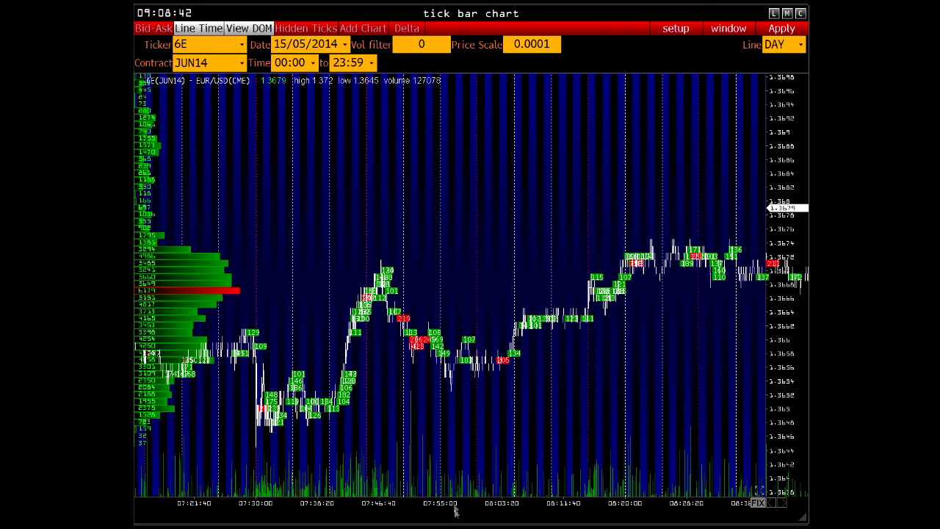
pyautogui.scroll(3, 454, 512)
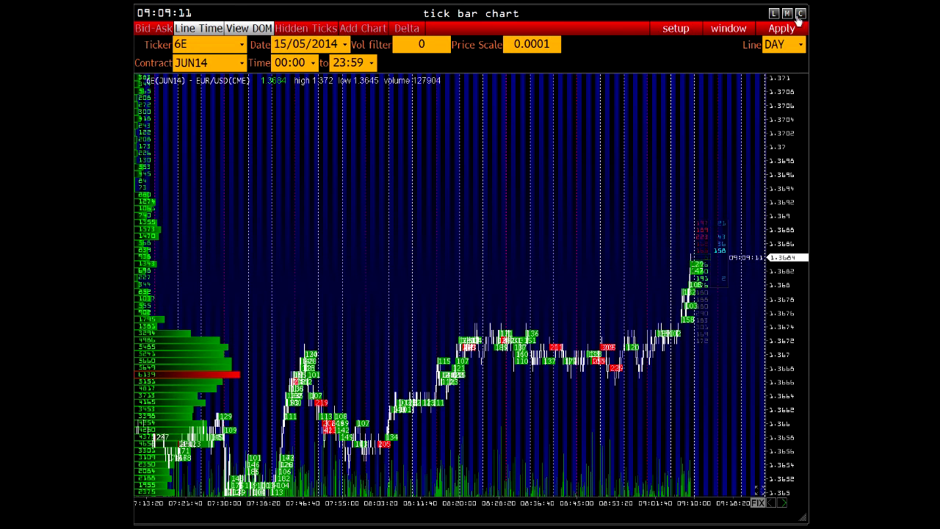
# Close the tick chart, open the Tick Search component and load its 6E JUN14 data for 15/05/2014.
pyautogui.click(800, 15)
pyautogui.click(412, 310)
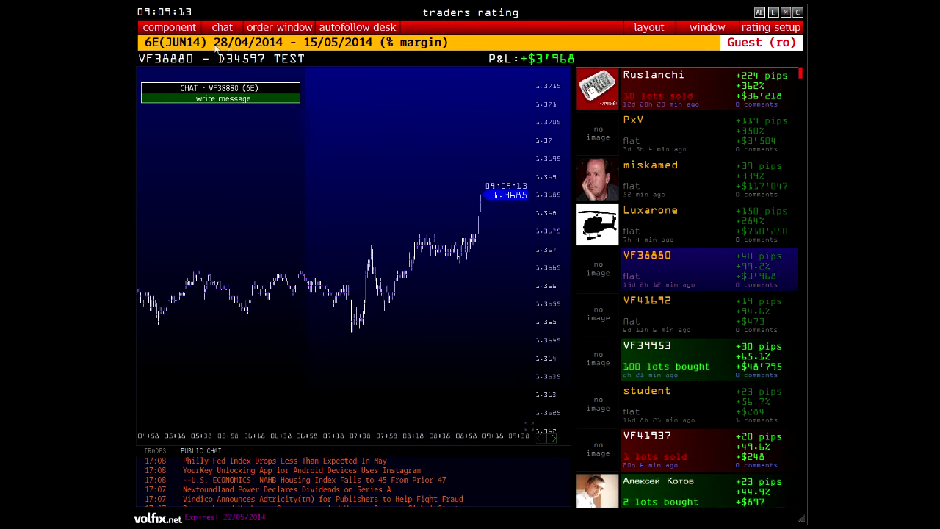
pyautogui.click(169, 27)
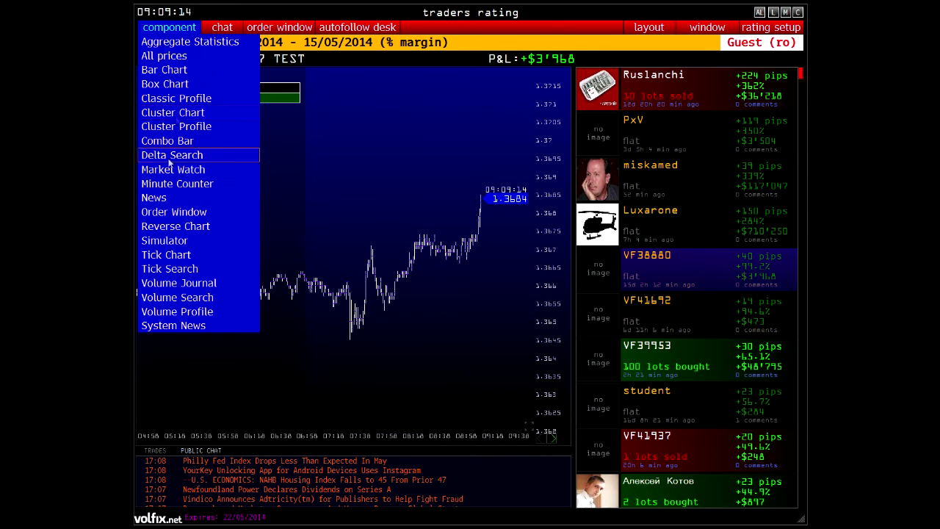
pyautogui.click(159, 269)
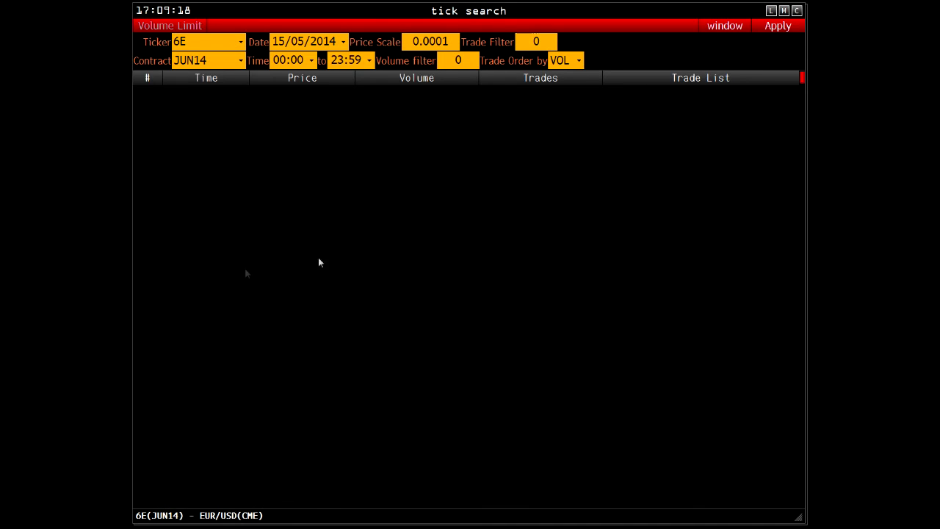
pyautogui.click(777, 26)
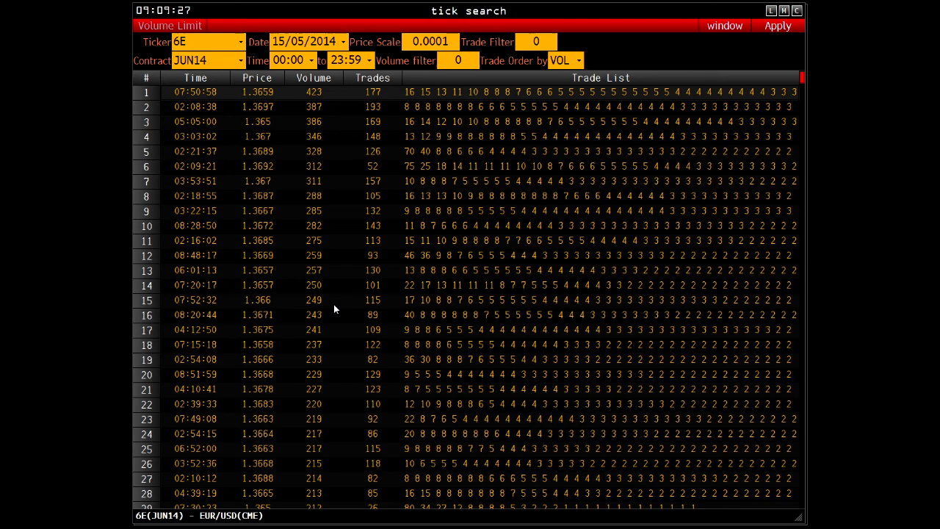
# Sort the tick search table in descending order by volume, by trades, by volume again, and by trade list.
pyautogui.click(299, 77)
pyautogui.click(302, 78)
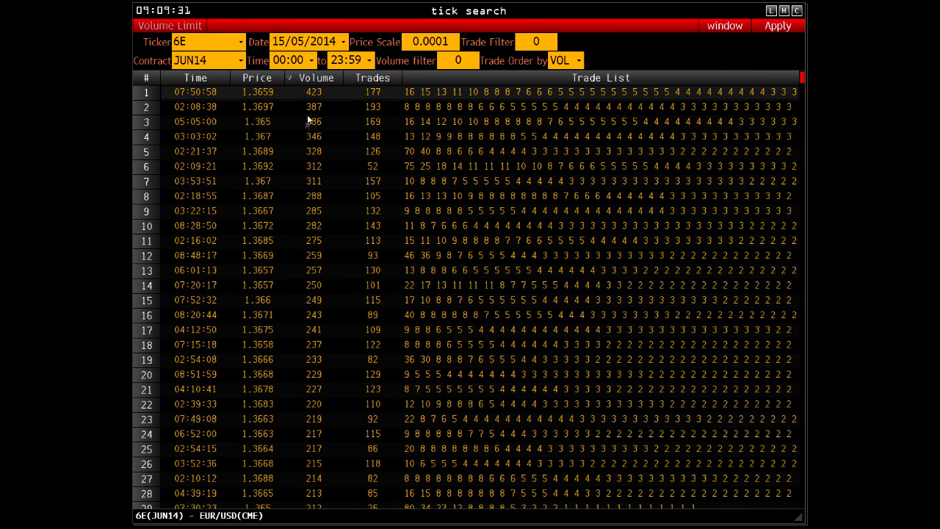
pyautogui.click(387, 80)
pyautogui.click(387, 80)
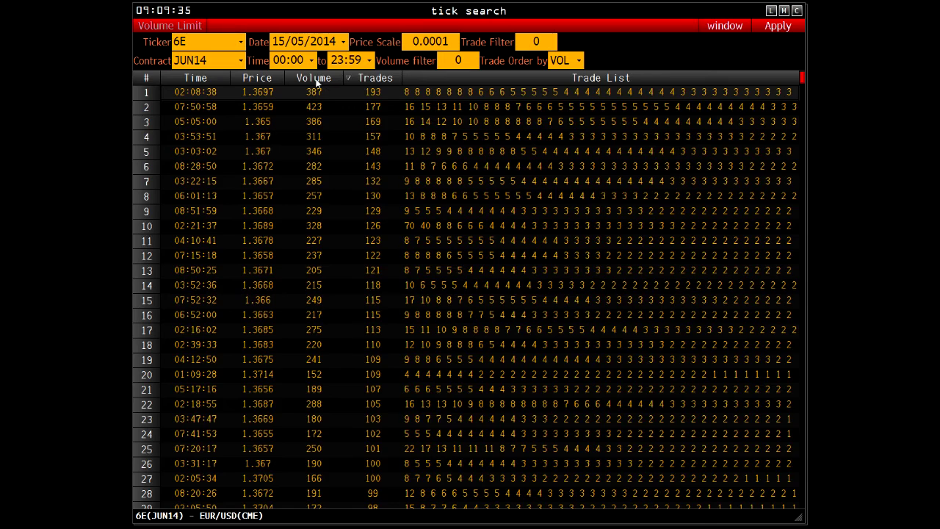
pyautogui.click(317, 80)
pyautogui.click(304, 81)
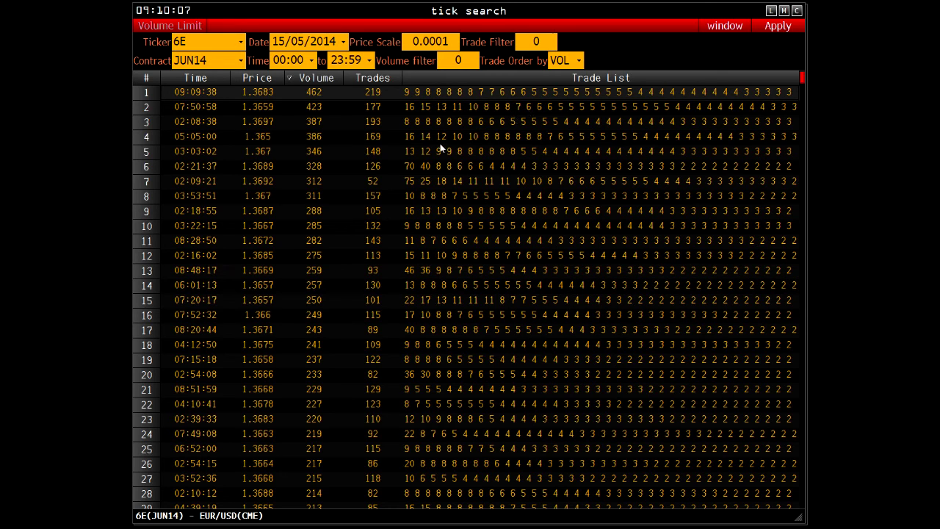
pyautogui.click(450, 77)
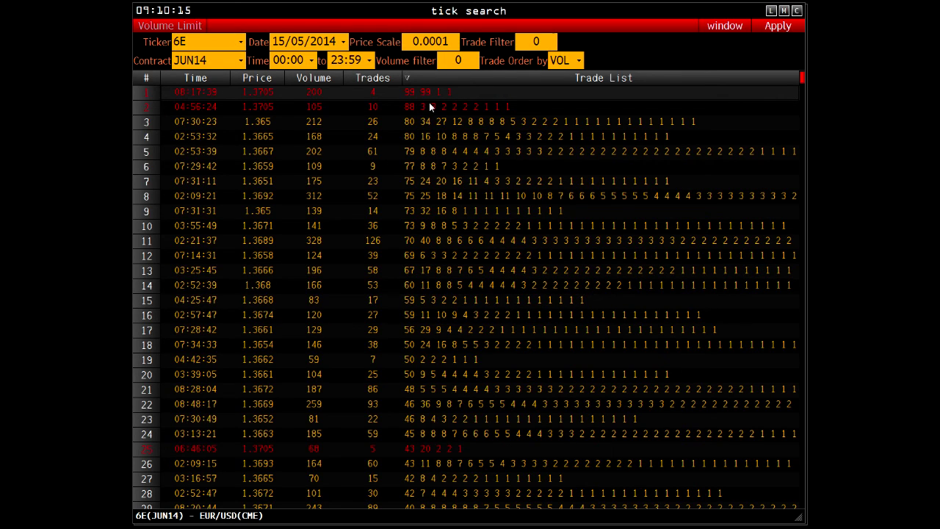
# Close the tick search, open the Volume Journal component and load the DAY journal for 6E JUN14 on 15/05/2014.
pyautogui.click(797, 10)
pyautogui.click(367, 307)
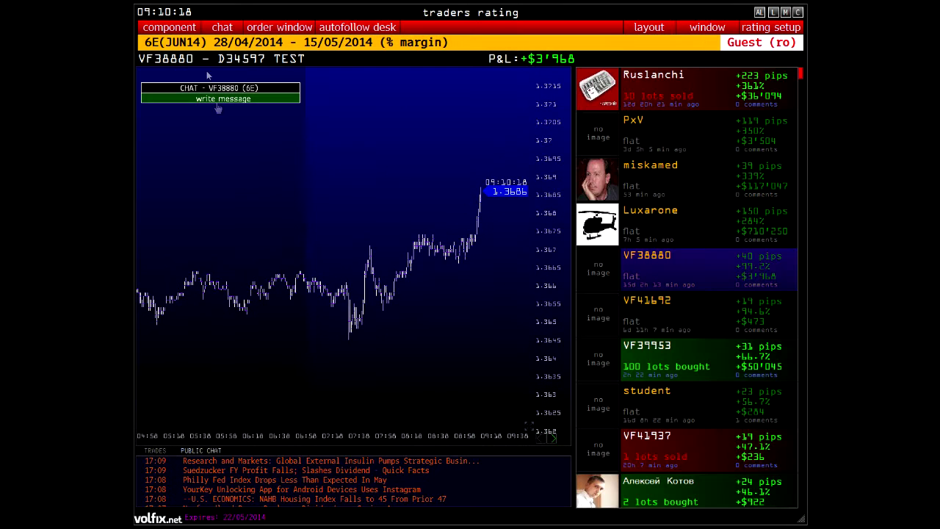
pyautogui.click(182, 29)
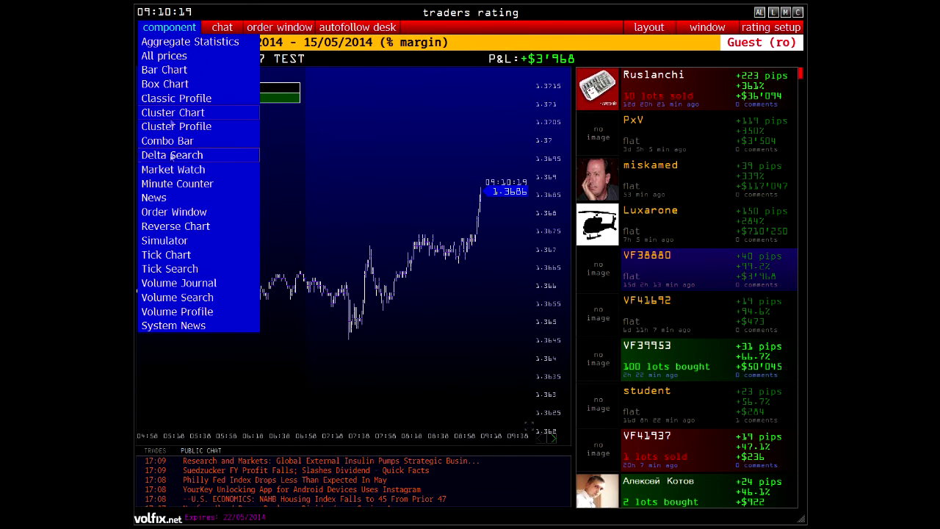
pyautogui.click(164, 282)
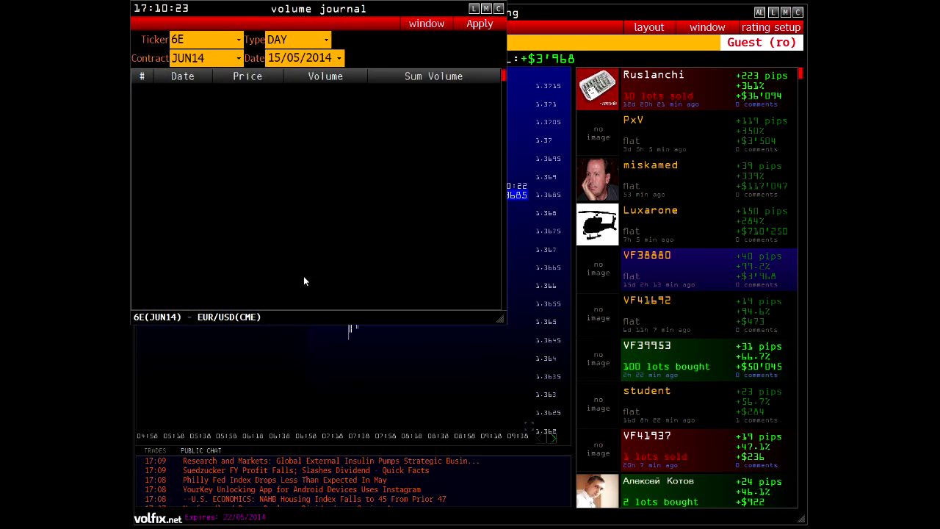
pyautogui.click(481, 24)
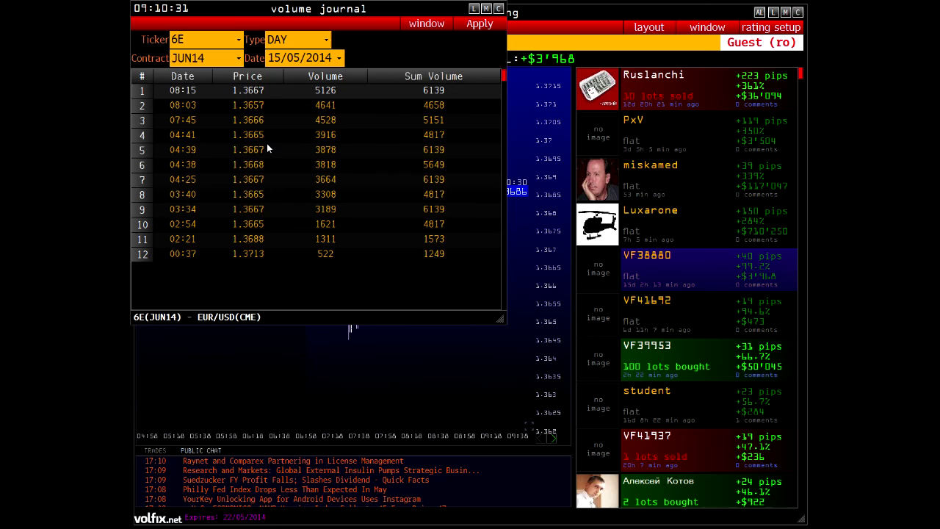
# Load the volume journal of type ALL for 6E JUN14 and inspect the 10/03/2014 and 13/03/2014 entries.
pyautogui.click(302, 40)
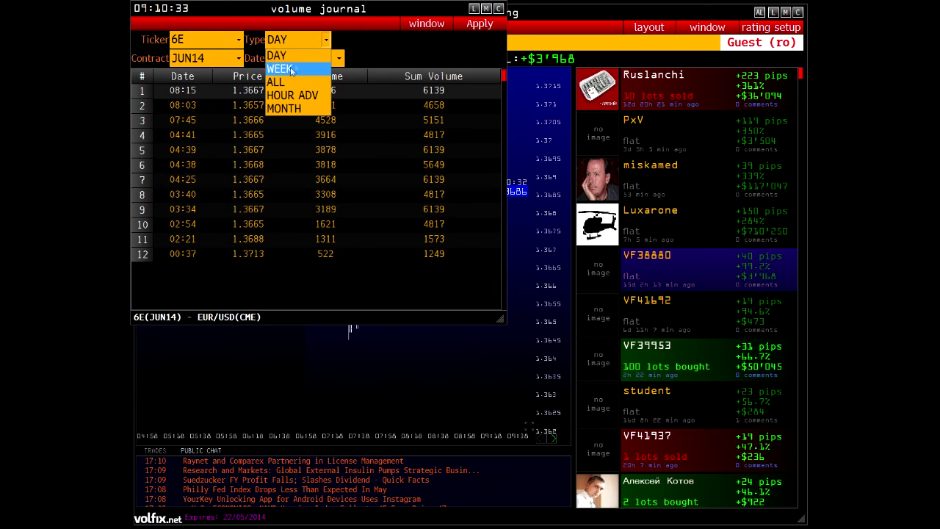
pyautogui.click(277, 82)
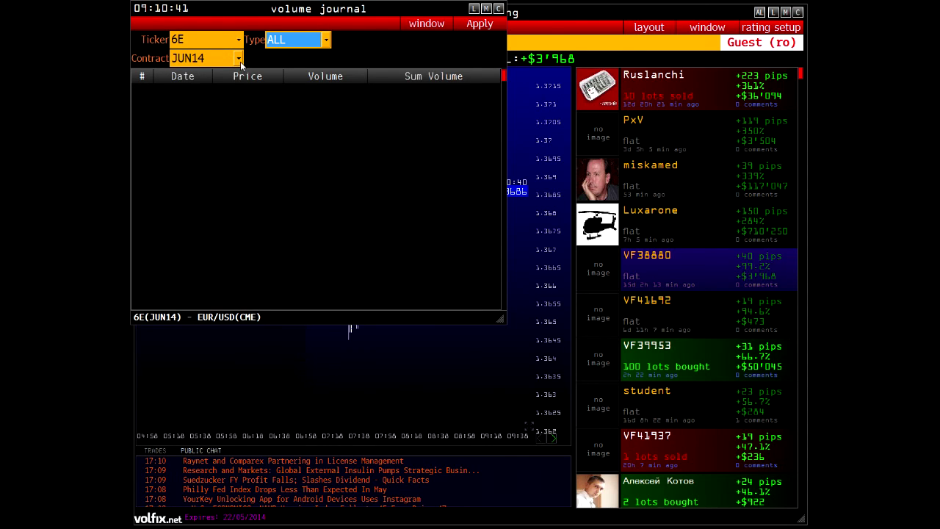
pyautogui.click(487, 26)
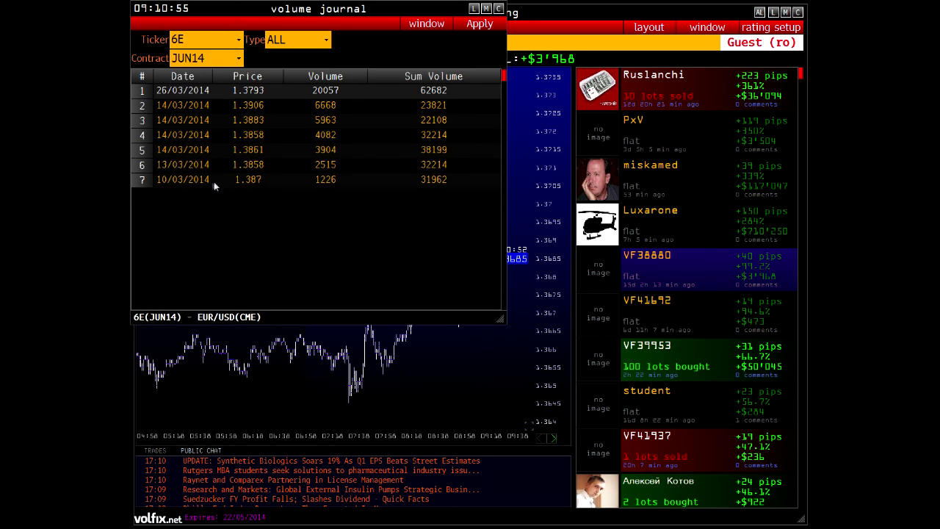
pyautogui.click(328, 183)
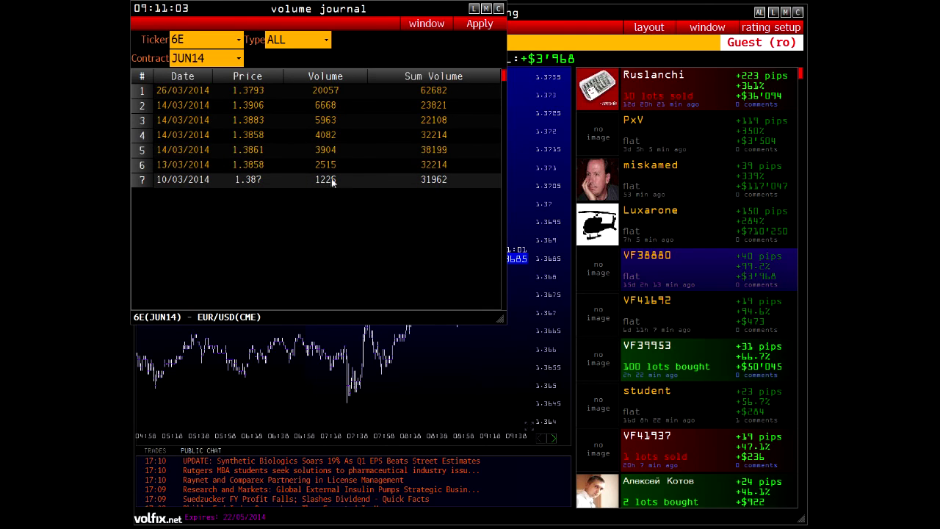
pyautogui.click(328, 168)
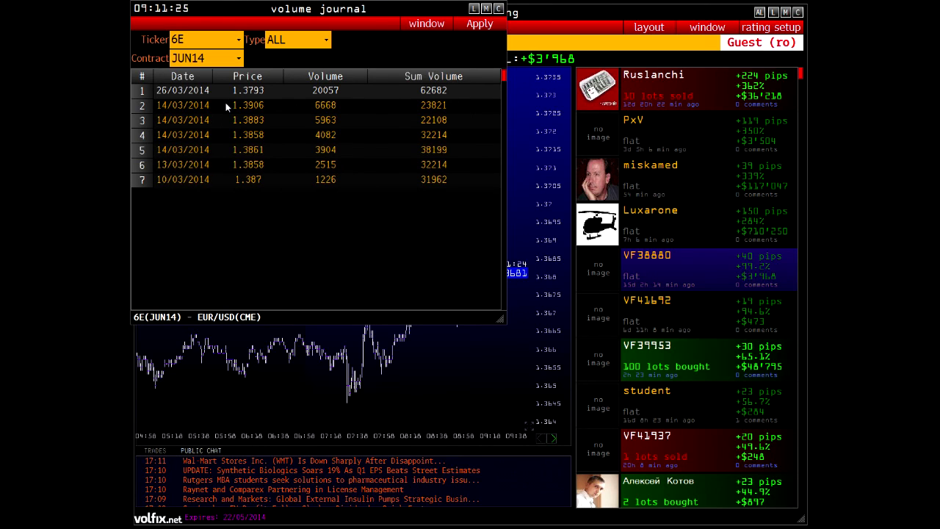
# Load the DAY volume journal for 15/05/2014 again and inspect its price entries row by row.
pyautogui.click(323, 40)
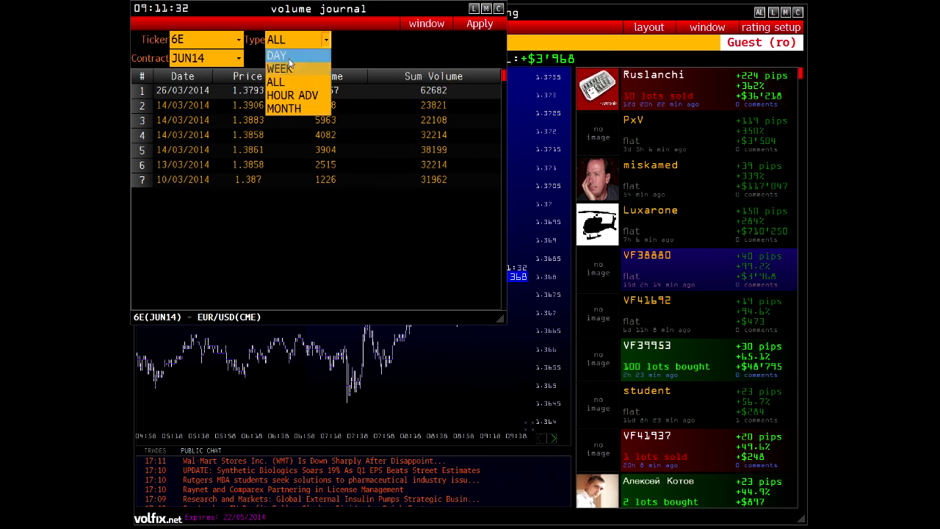
pyautogui.click(290, 54)
pyautogui.click(480, 24)
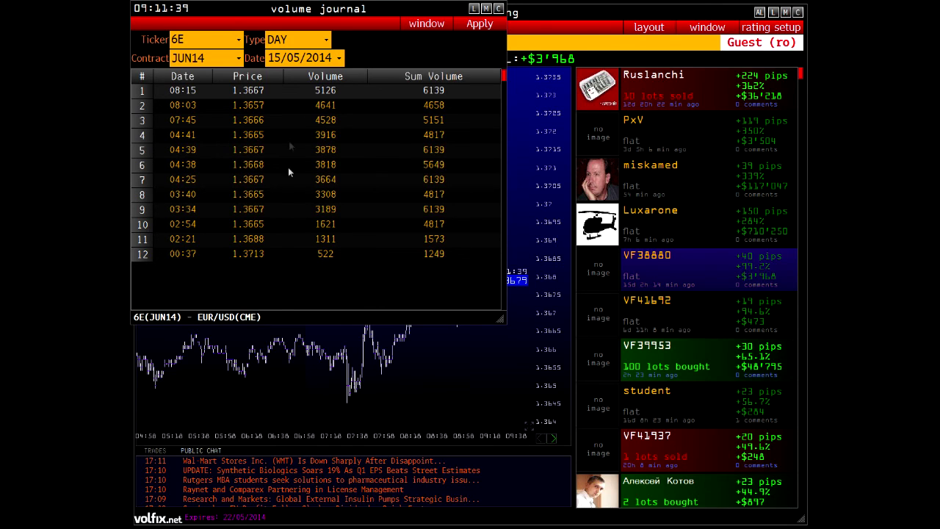
pyautogui.click(260, 164)
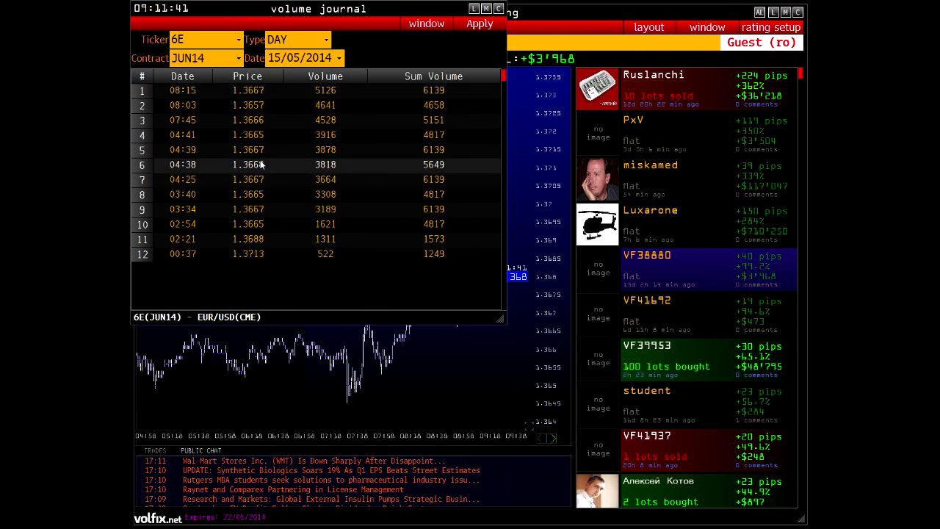
pyautogui.click(267, 182)
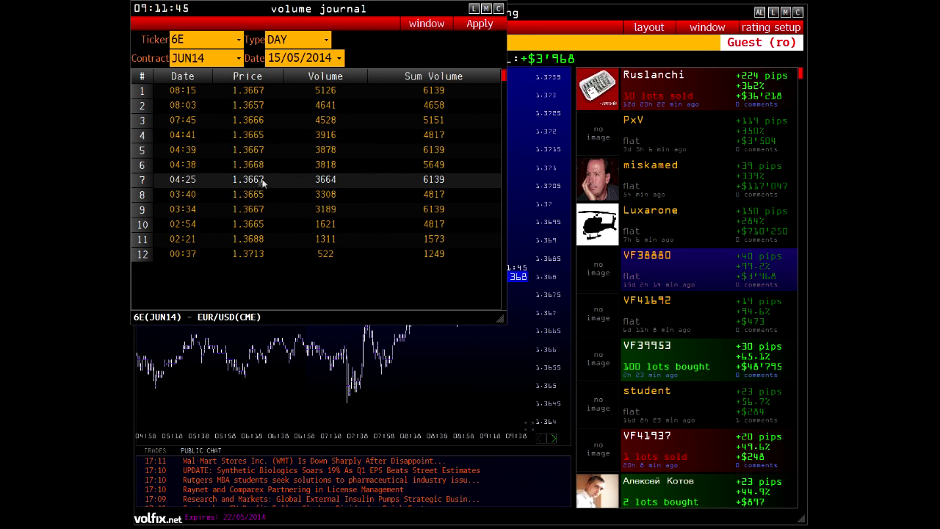
pyautogui.click(275, 165)
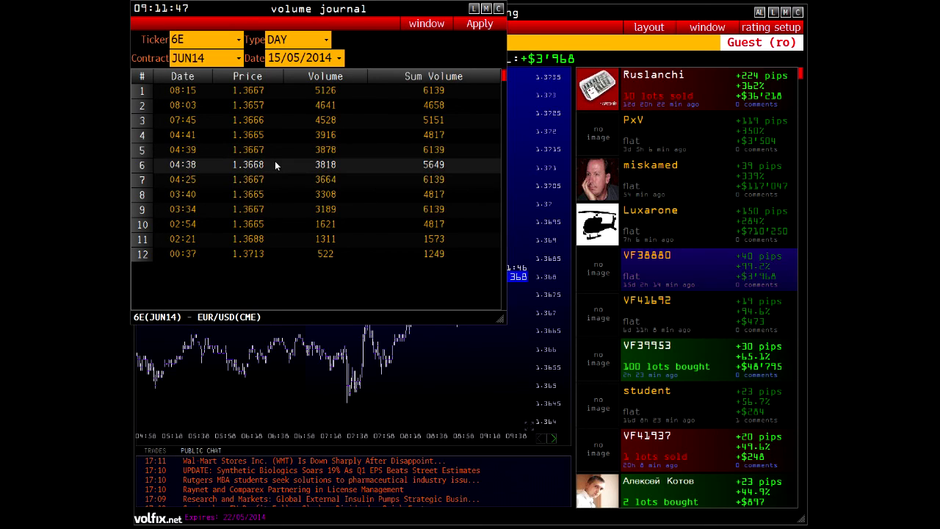
pyautogui.click(264, 149)
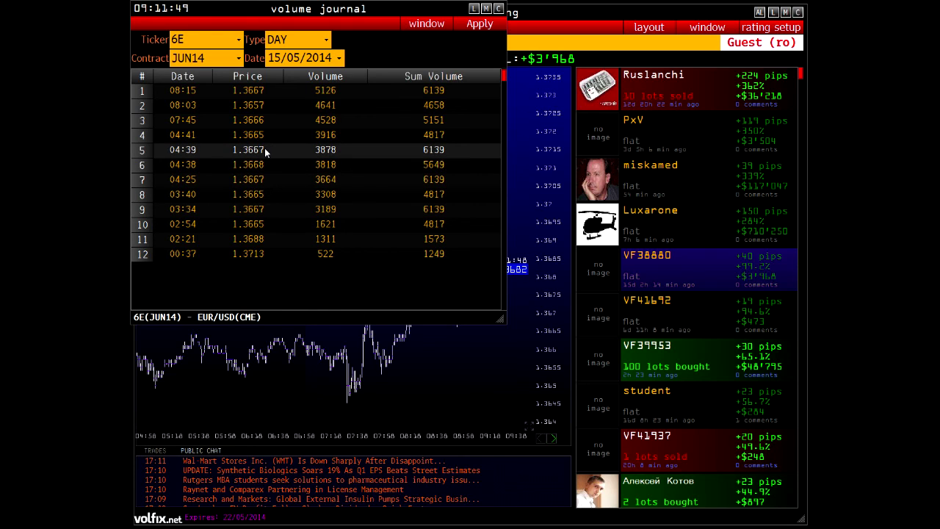
pyautogui.click(266, 137)
pyautogui.click(268, 123)
pyautogui.click(268, 105)
# Sort the day's volume journal by price, and by volume in ascending and descending order.
pyautogui.click(270, 81)
pyautogui.click(326, 78)
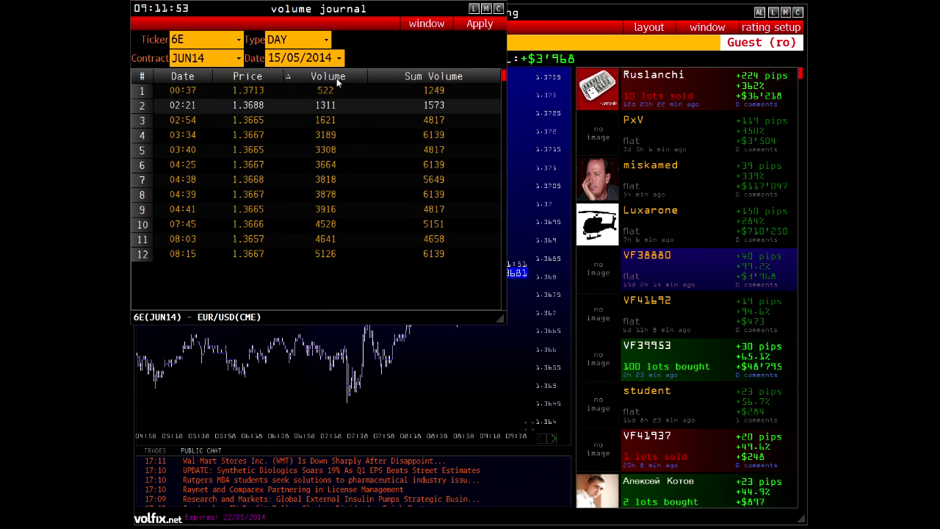
pyautogui.click(337, 79)
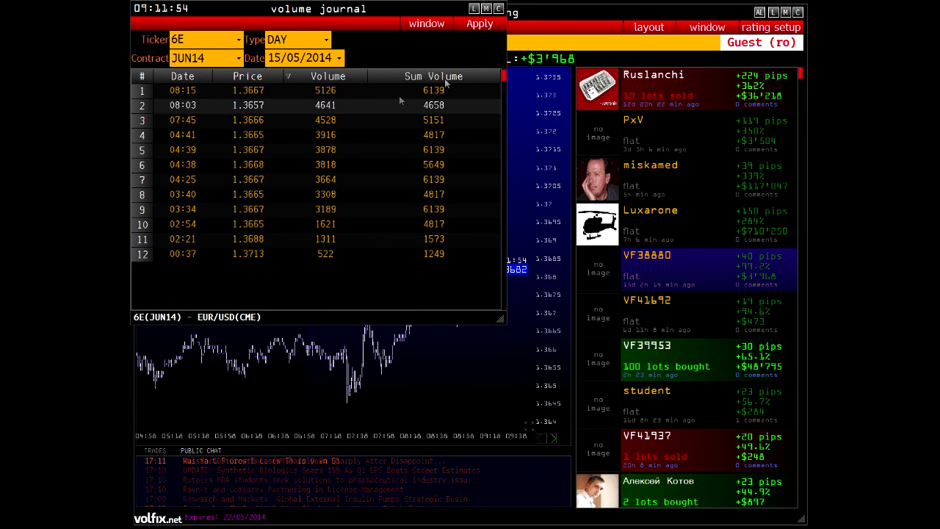
# Close the volume journal, open the Volume Search component and load 6E JUN14 data from 05/05/2014 to 15/05/2014.
pyautogui.click(498, 9)
pyautogui.click(257, 212)
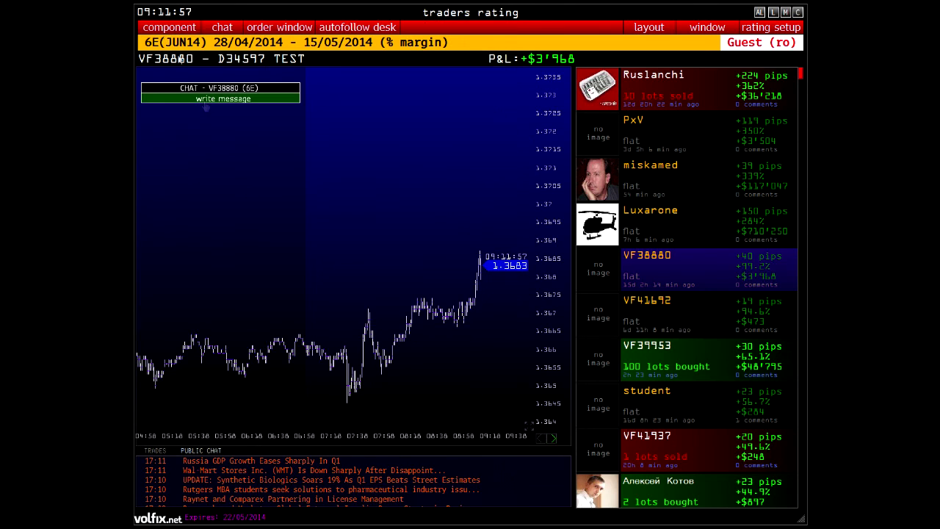
pyautogui.click(168, 30)
pyautogui.click(169, 297)
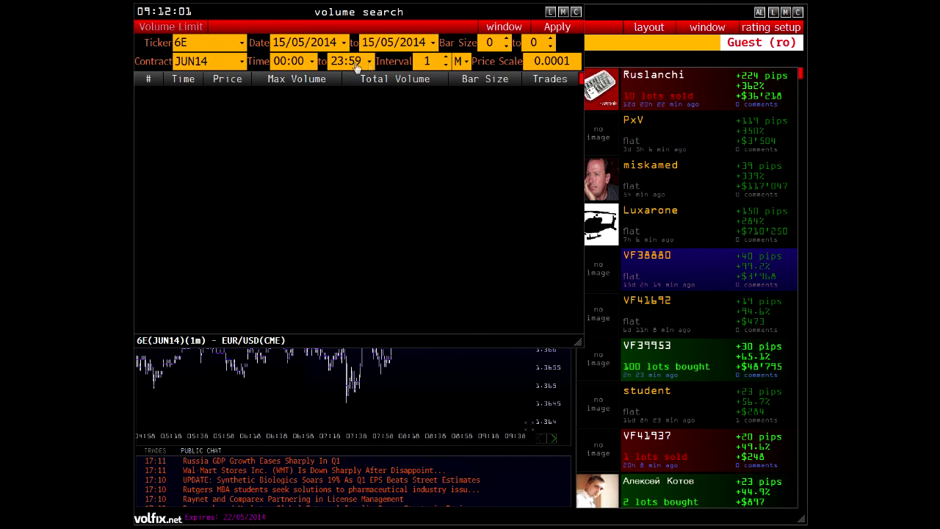
pyautogui.click(343, 43)
pyautogui.click(206, 113)
pyautogui.click(563, 27)
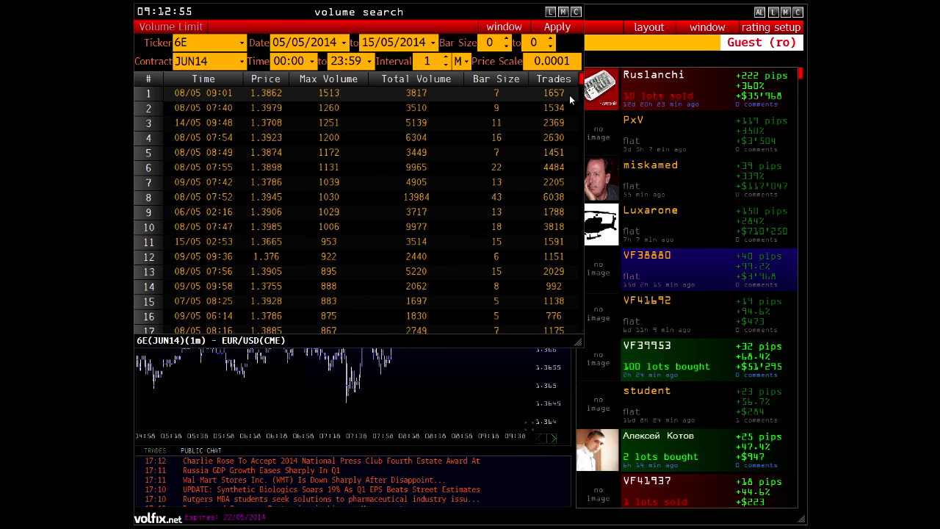
pyautogui.click(463, 62)
pyautogui.click(463, 90)
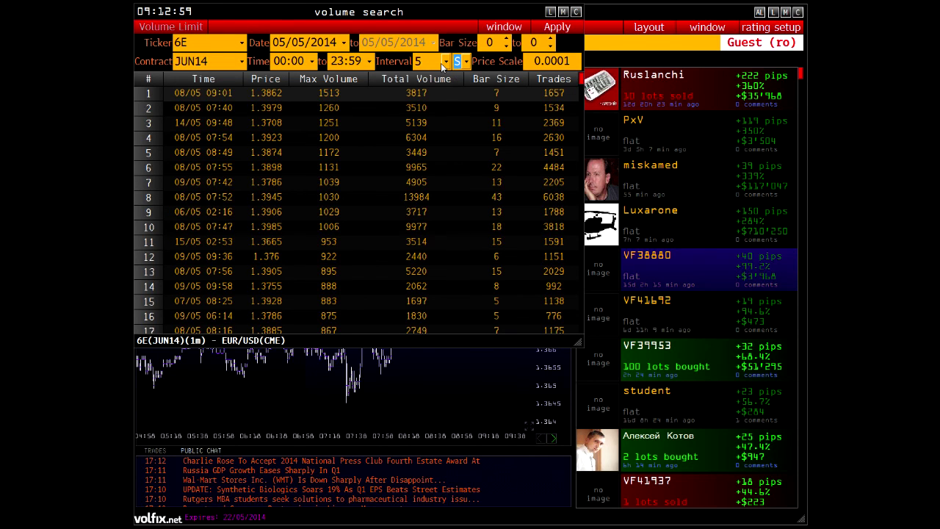
pyautogui.click(446, 62)
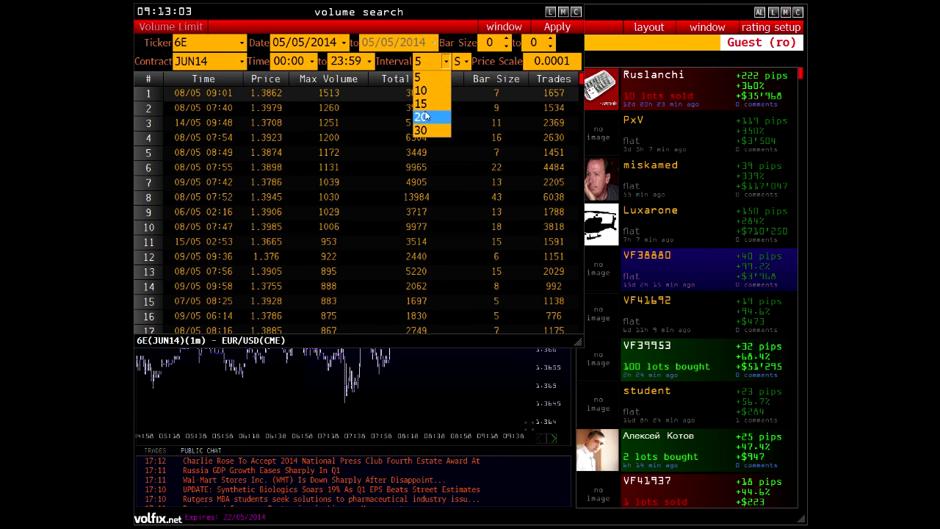
pyautogui.click(465, 63)
pyautogui.click(462, 62)
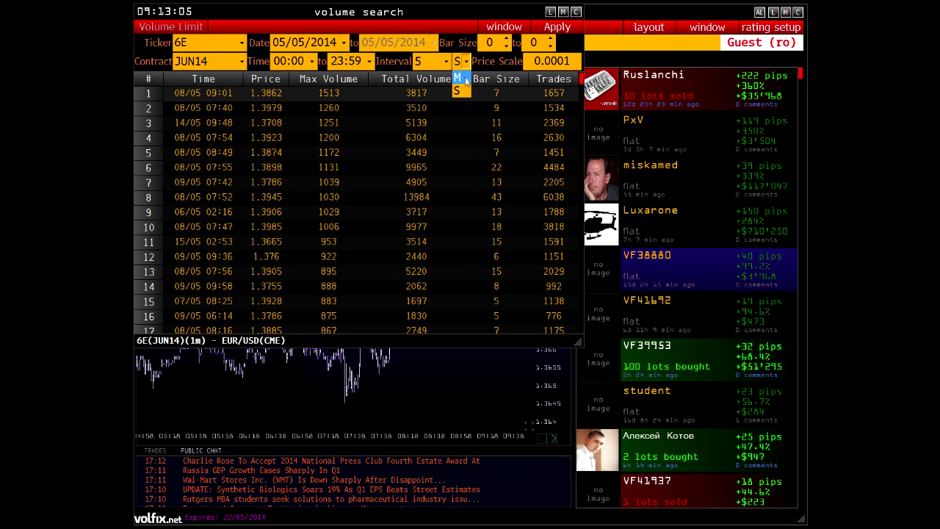
pyautogui.click(462, 76)
# Set the volume search interval to 15 minutes and load the results for 05/05/2014 to 15/05/2014.
pyautogui.click(428, 62)
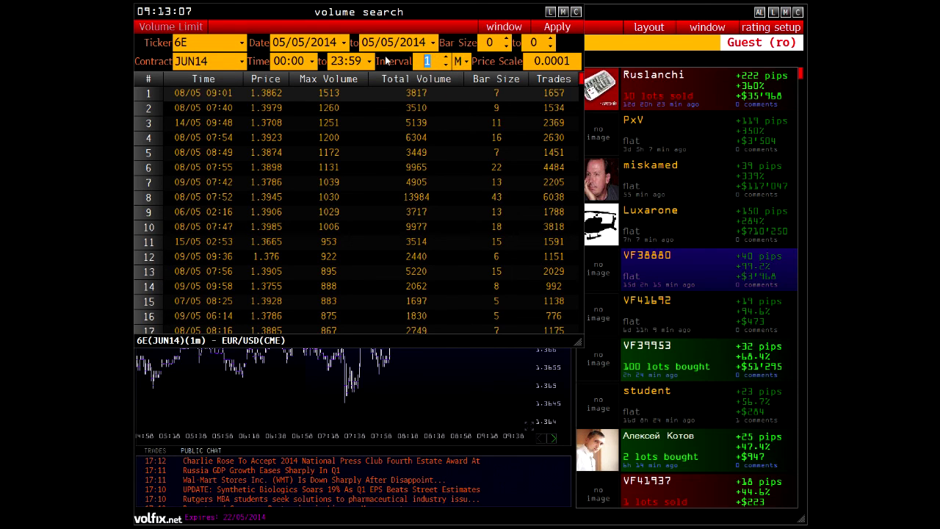
pyautogui.write('15')
pyautogui.press('Return')
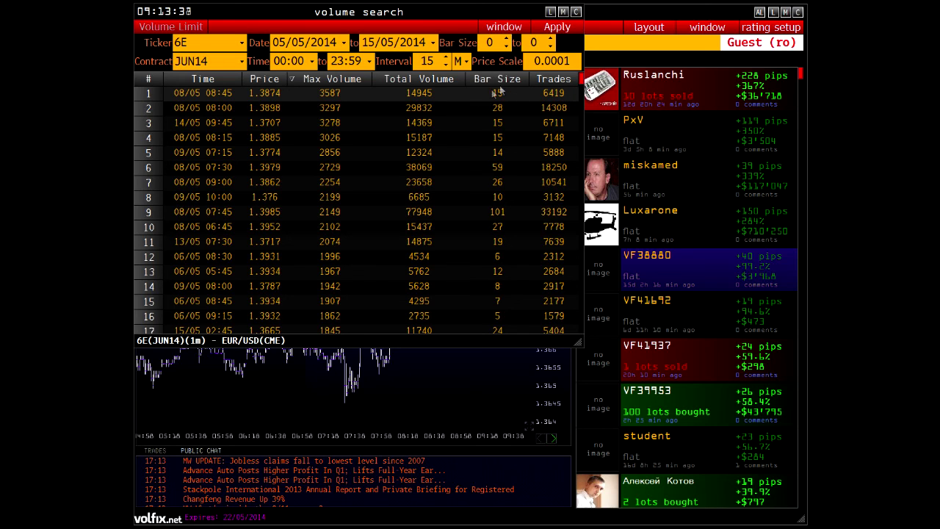
# Close the volume search, open the Volume Profile component and load the 6E JUN14 profiles.
pyautogui.click(575, 12)
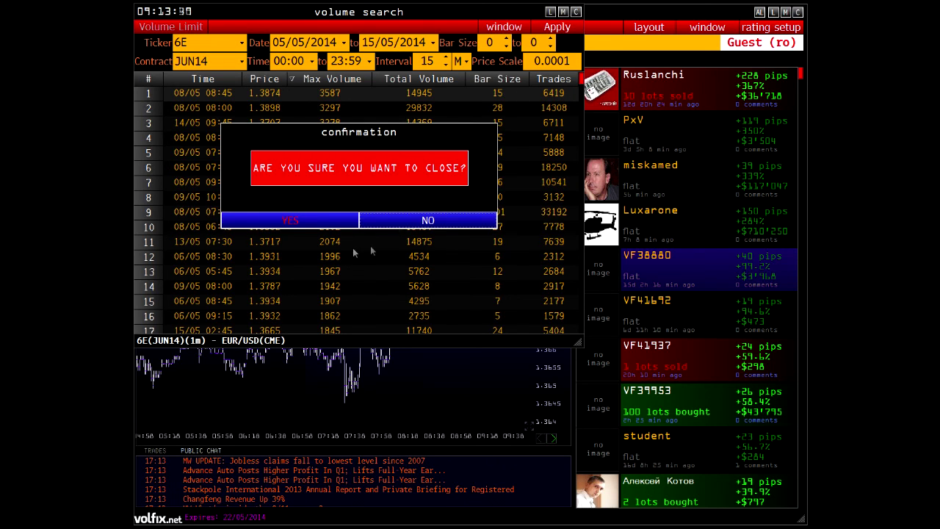
pyautogui.click(310, 218)
pyautogui.click(159, 29)
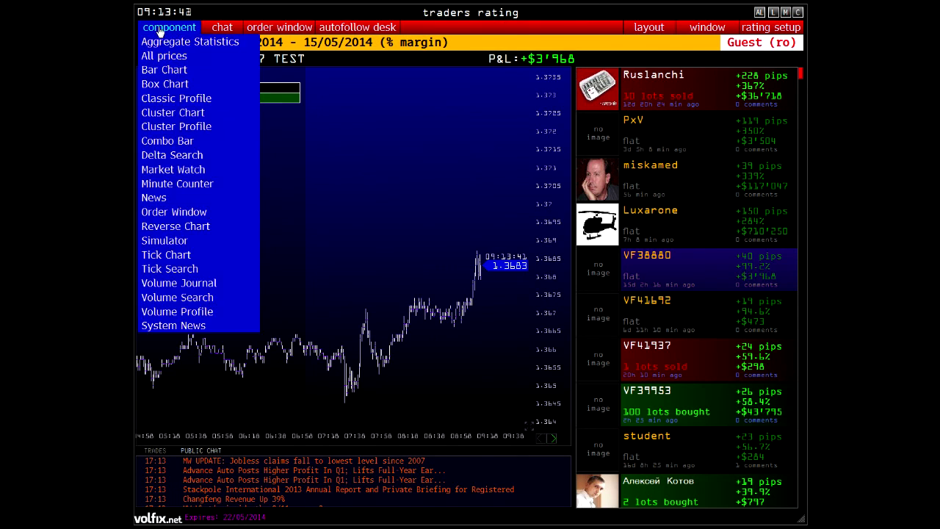
pyautogui.click(169, 310)
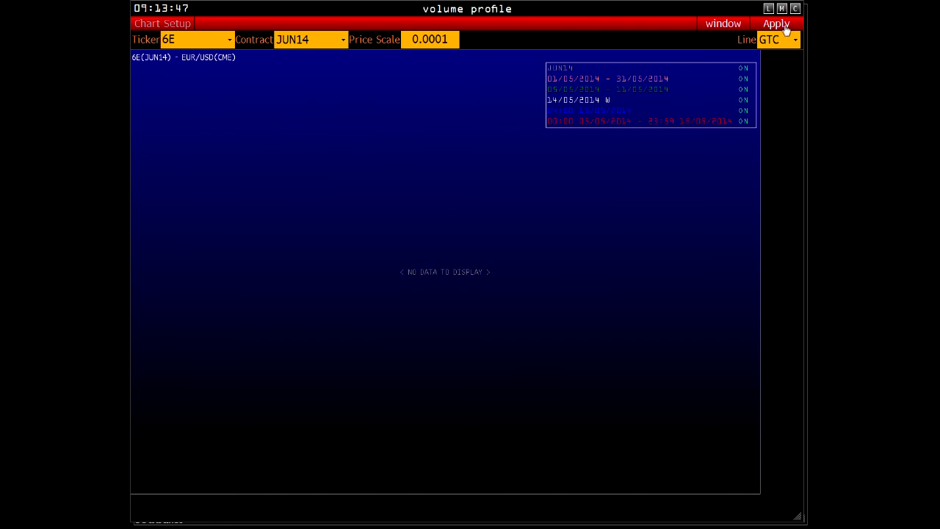
pyautogui.click(780, 24)
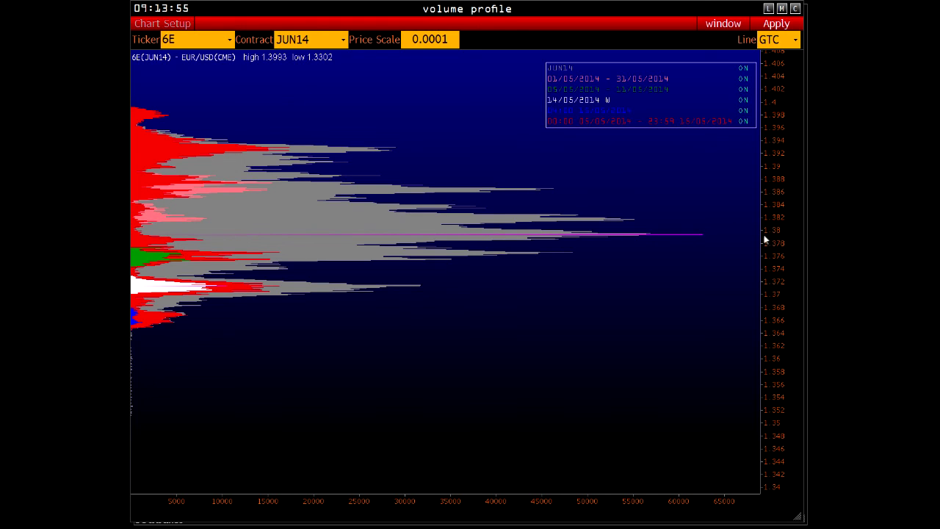
# Open the volume profile's chart list, review its periods, dates and colours, and close it without applying changes.
pyautogui.scroll(3, 772, 249)
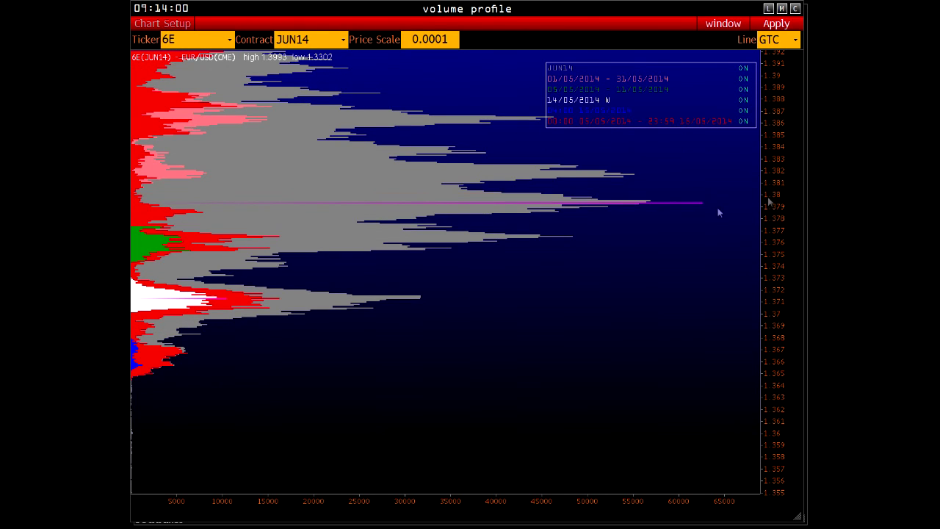
pyautogui.moveTo(717, 210); pyautogui.dragTo(633, 277)
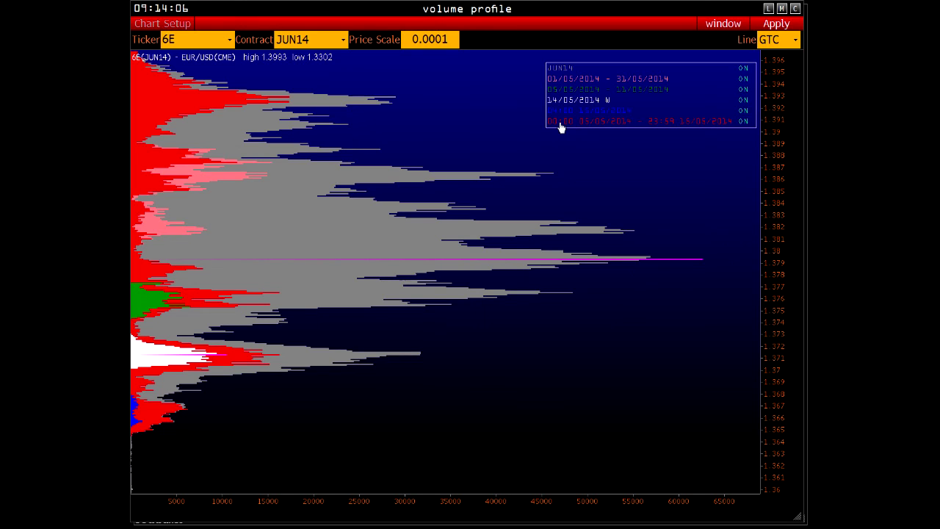
pyautogui.click(629, 92)
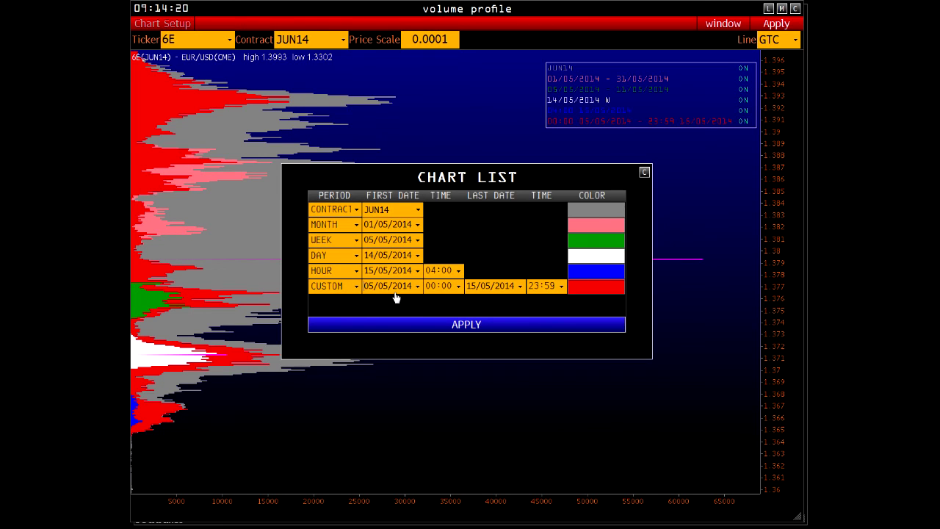
pyautogui.click(644, 172)
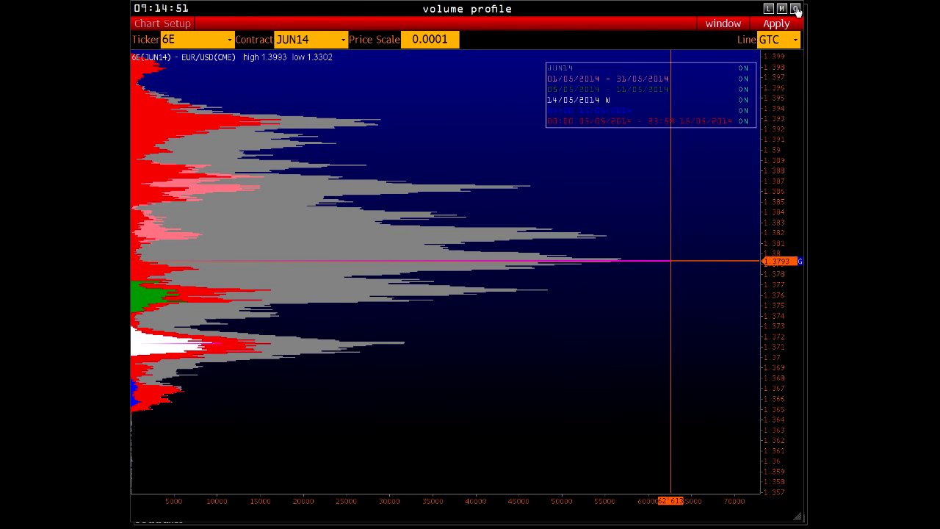
# Close the volume profile and open the System News component.
pyautogui.click(796, 11)
pyautogui.click(419, 303)
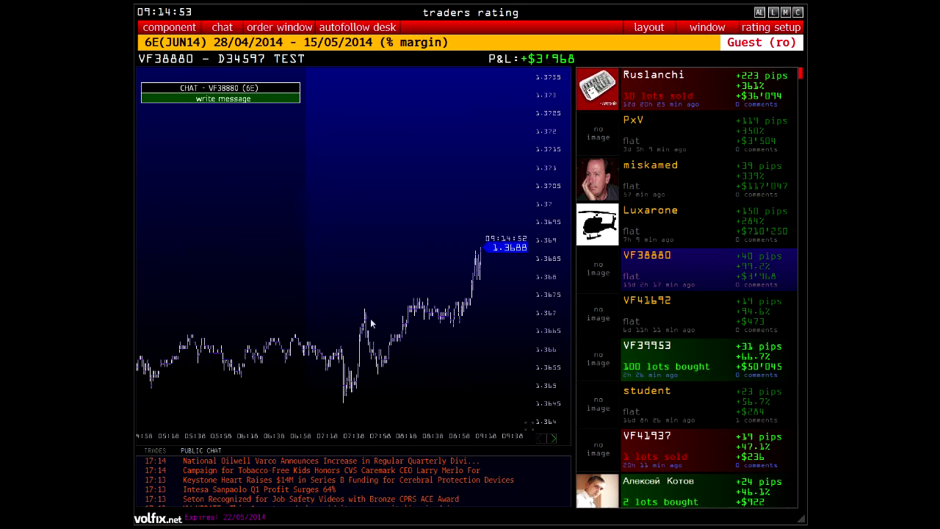
pyautogui.click(176, 28)
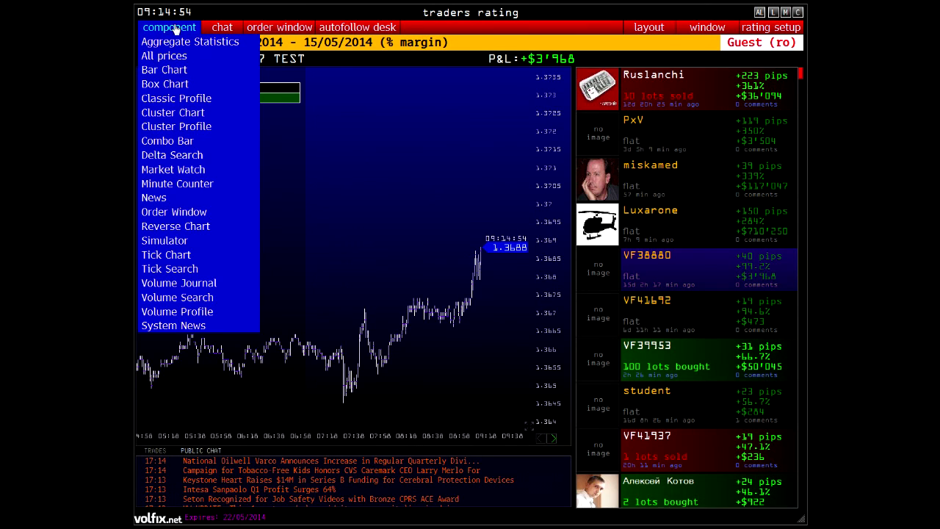
pyautogui.click(174, 326)
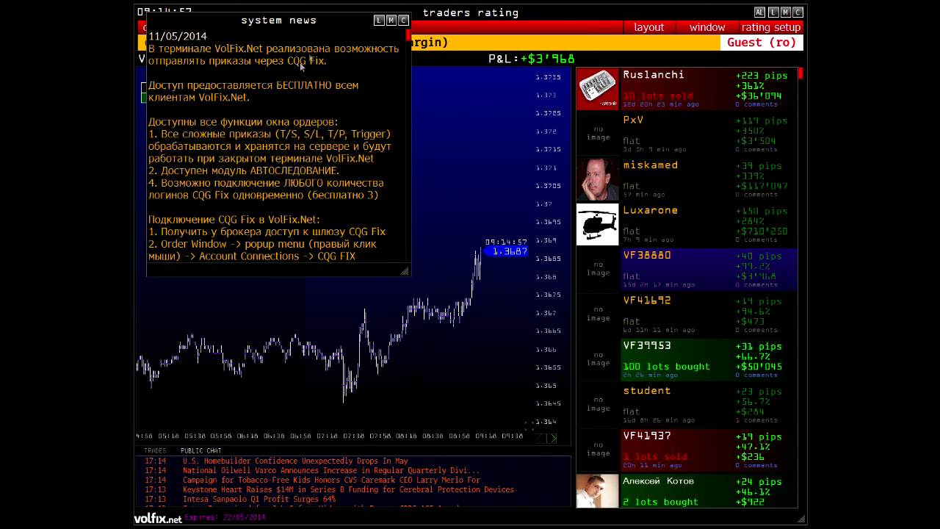
# Enlarge the System News window to read its dated update entries, and close it.
pyautogui.moveTo(403, 271); pyautogui.dragTo(534, 450)
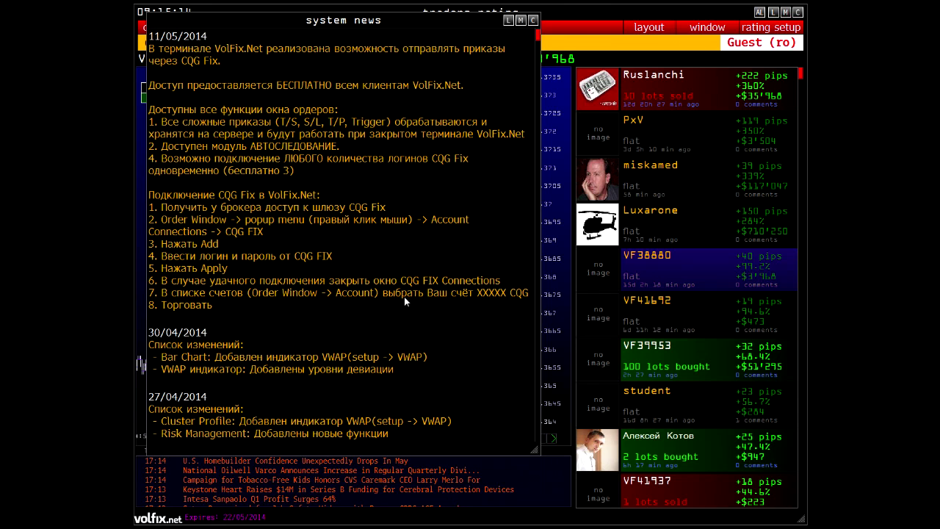
pyautogui.click(534, 21)
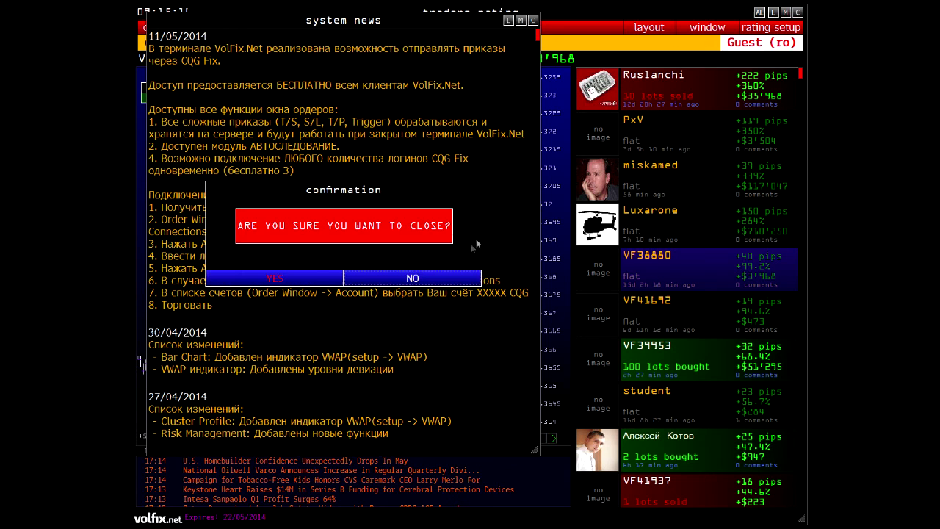
pyautogui.click(283, 279)
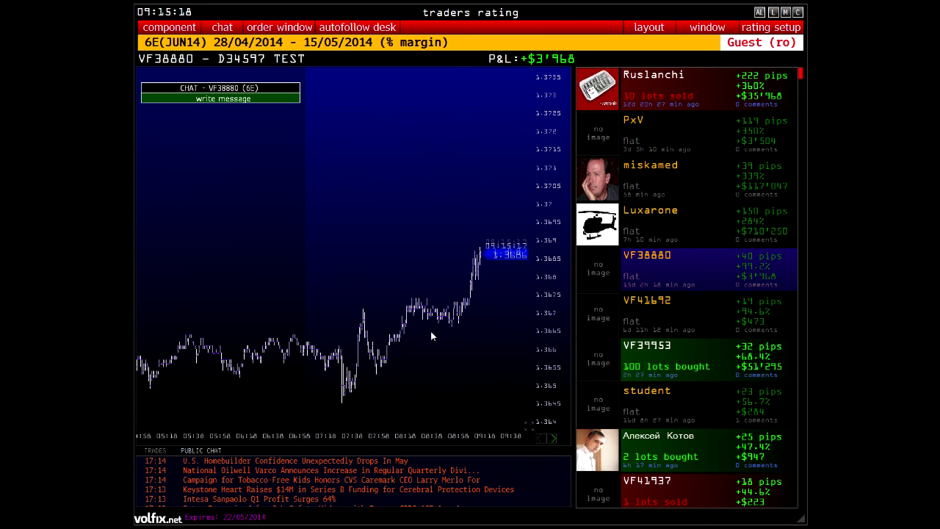